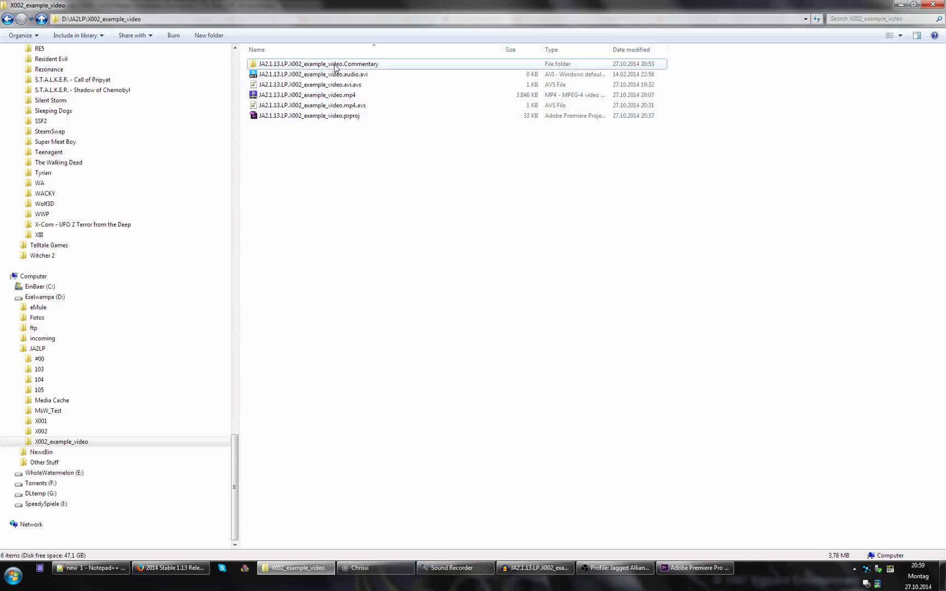
- Review the MP4 video, Premiere project, AVS scripts and audio AVI in the X002_example_video folder
click(517, 566)
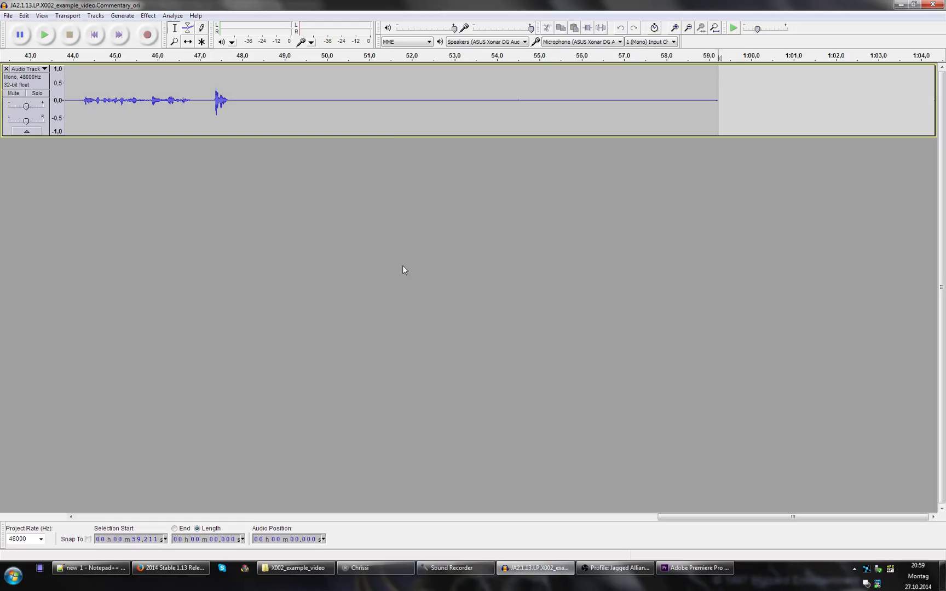
key(alt+Tab)
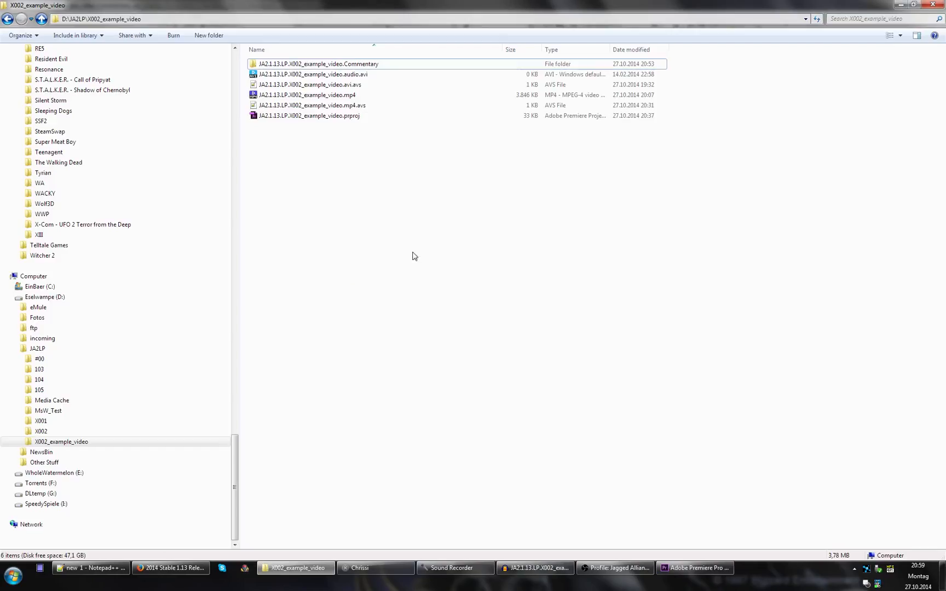
click(346, 96)
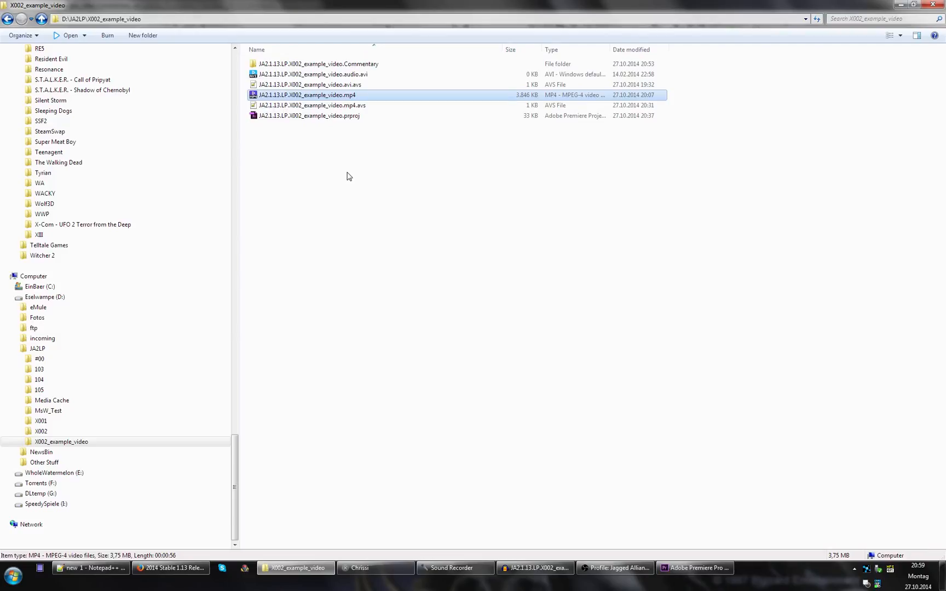
click(351, 117)
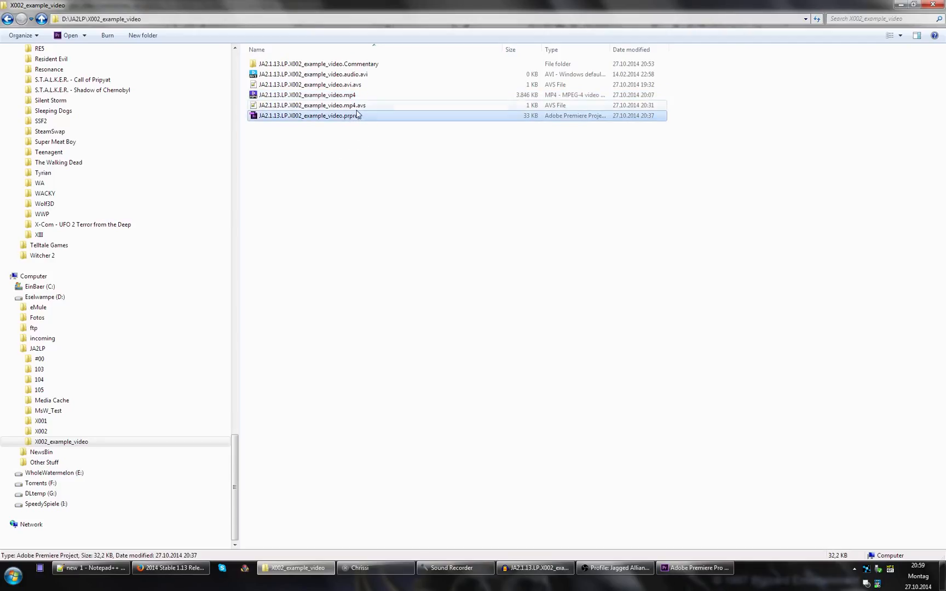
click(356, 85)
ctrl+click(358, 105)
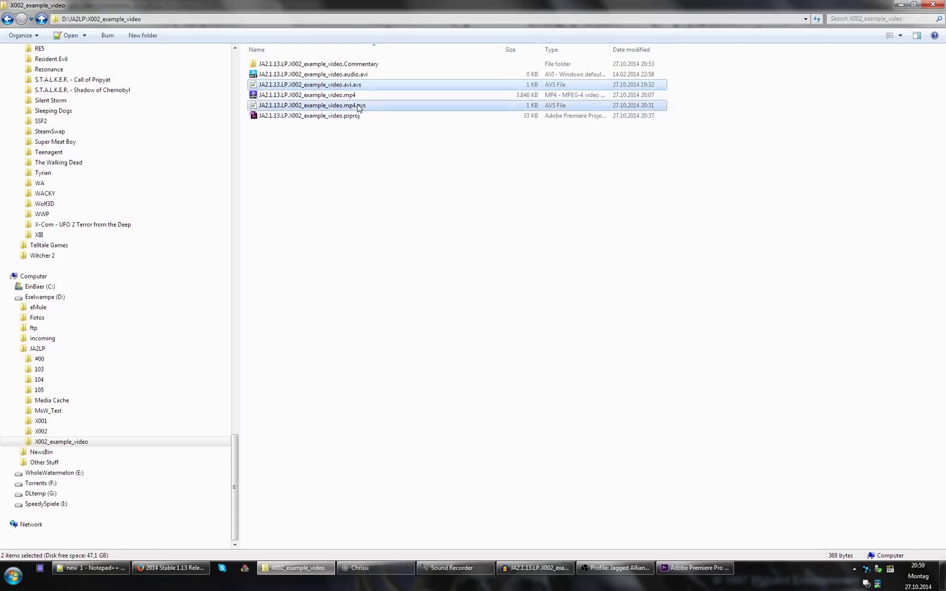
click(355, 78)
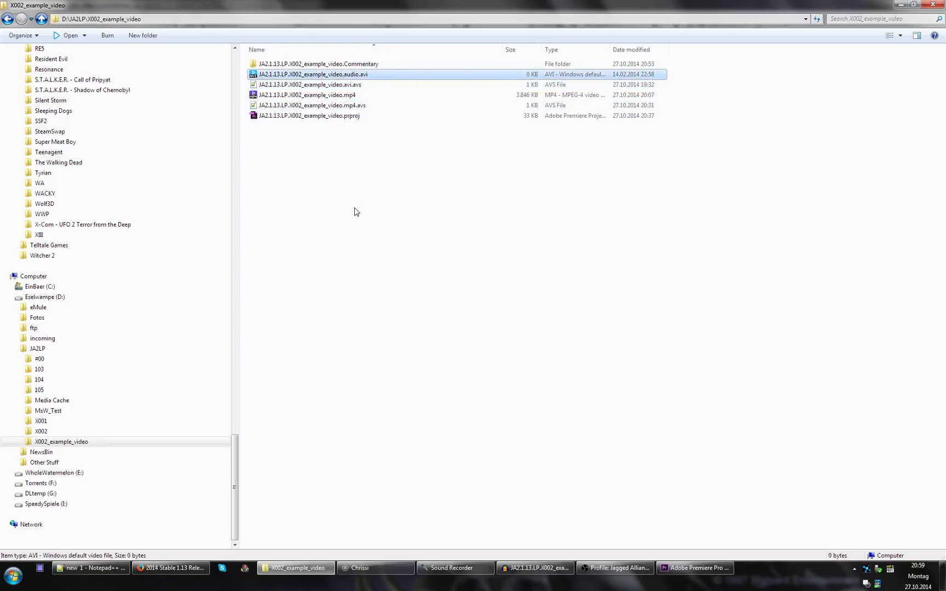
click(348, 192)
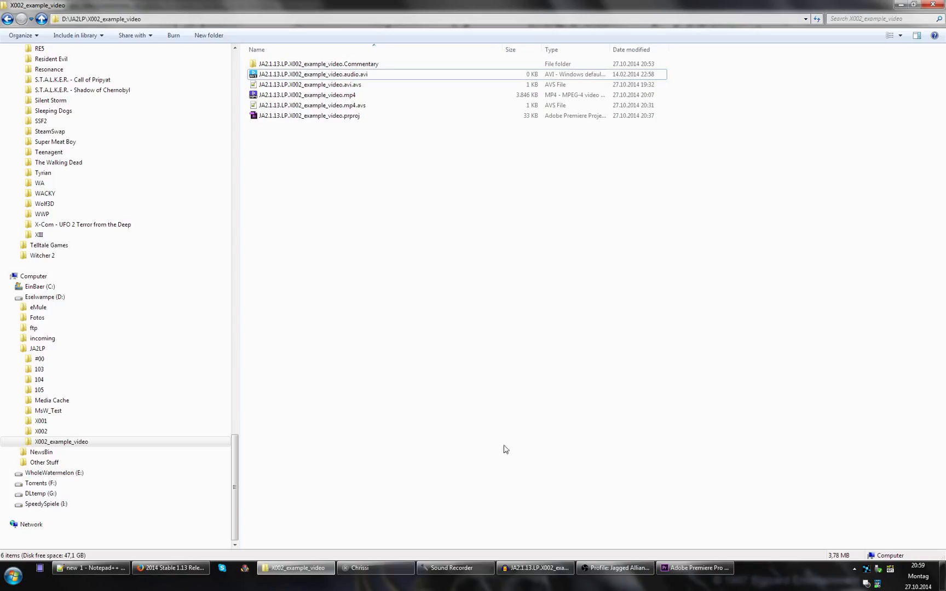
- Switch to Audacity and check the Open Broadcaster Software recording window before returning to the audio project
click(529, 569)
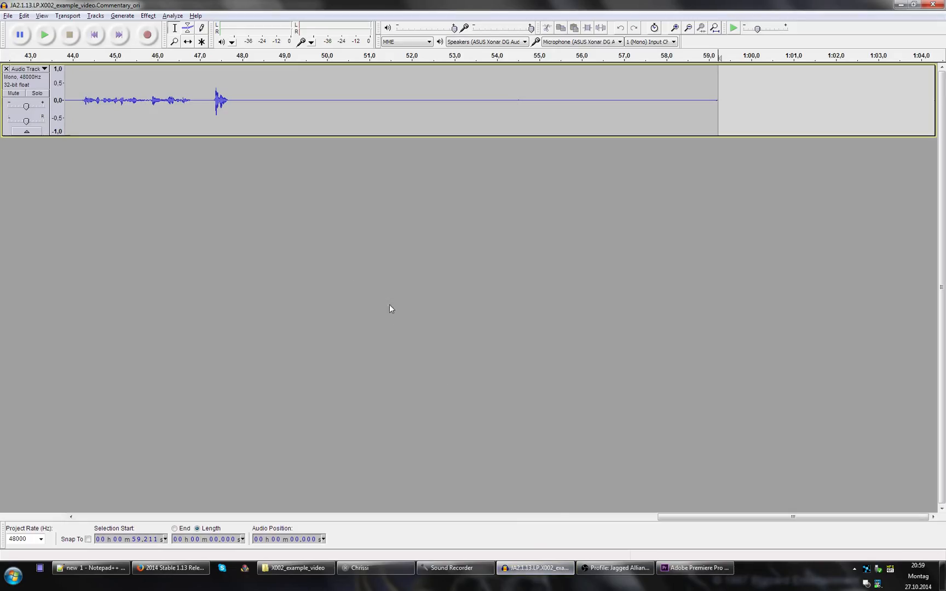
click(596, 570)
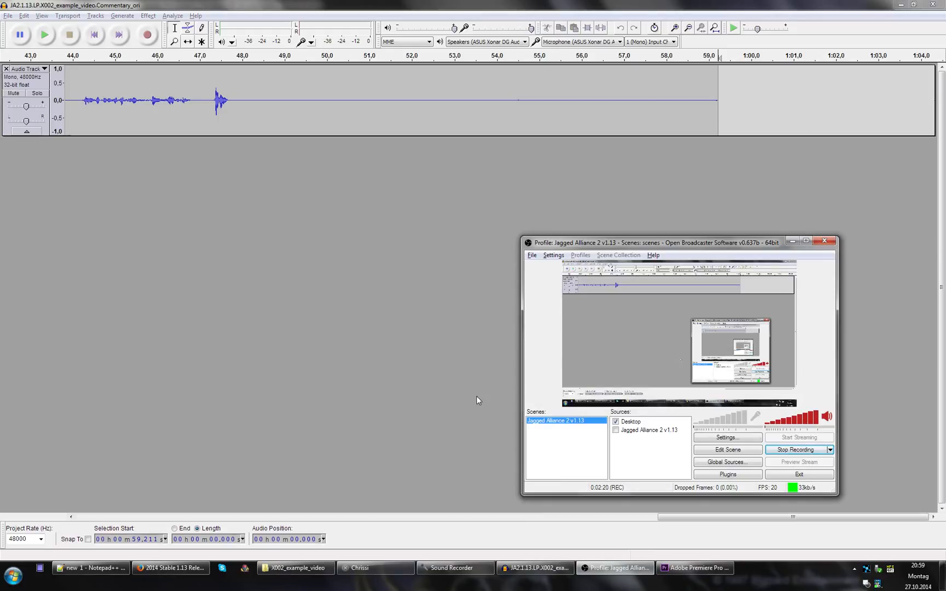
click(345, 262)
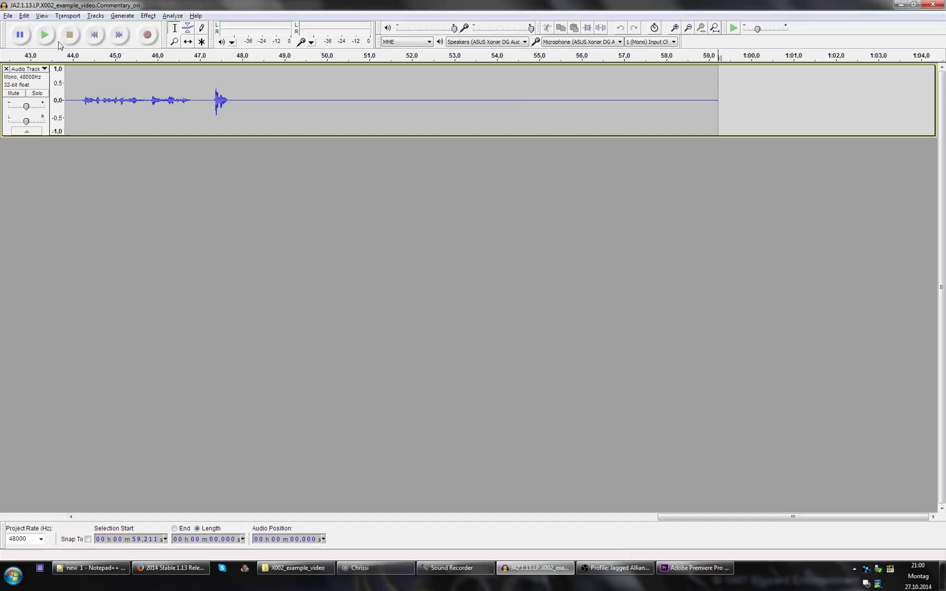
- Save the Audacity project under the new name JA2.1.13.LP.X002_example_video.Commentary.aup, dropping the _ori suffix
click(9, 15)
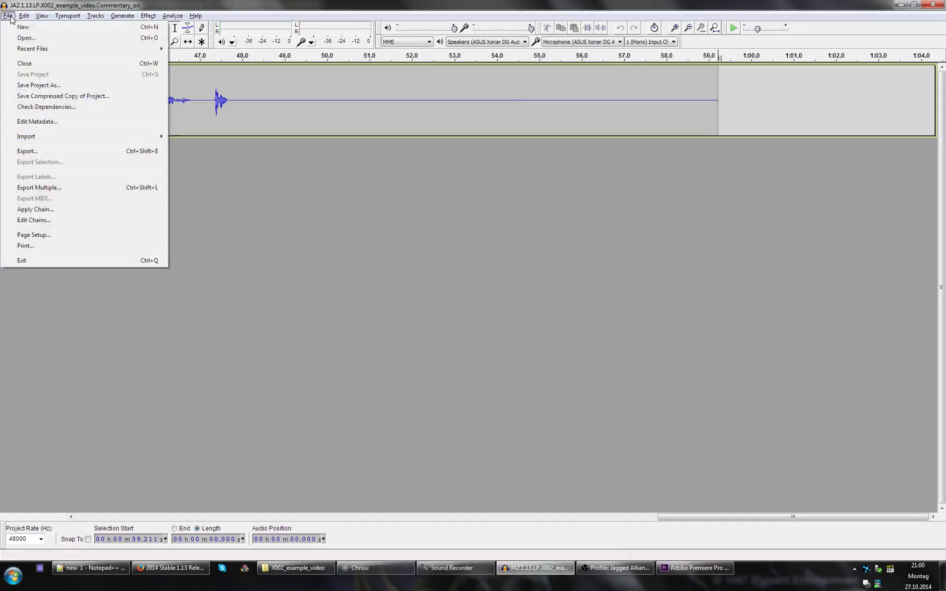
click(57, 86)
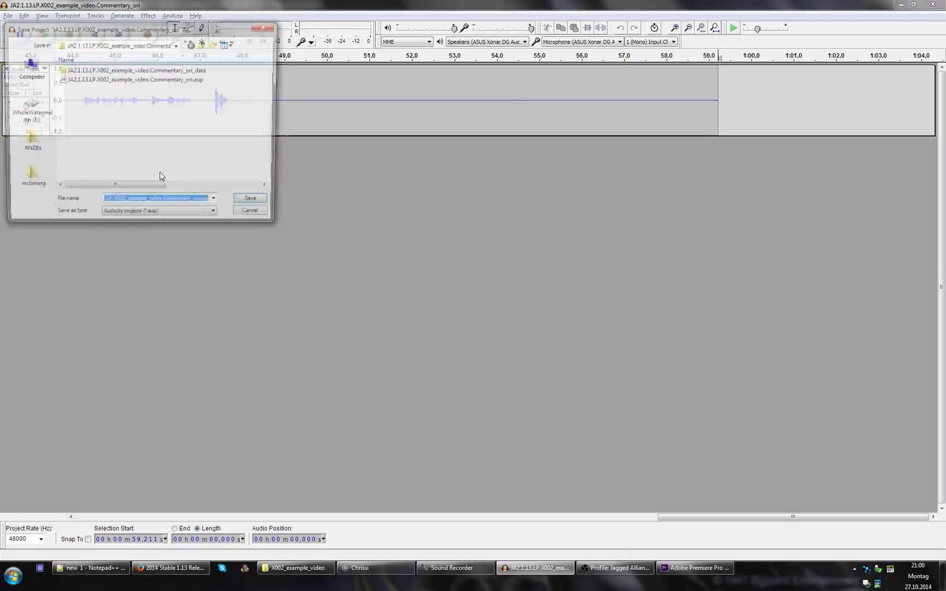
click(191, 203)
key(Delete)
key(Delete)
key(Delete)
key(Delete)
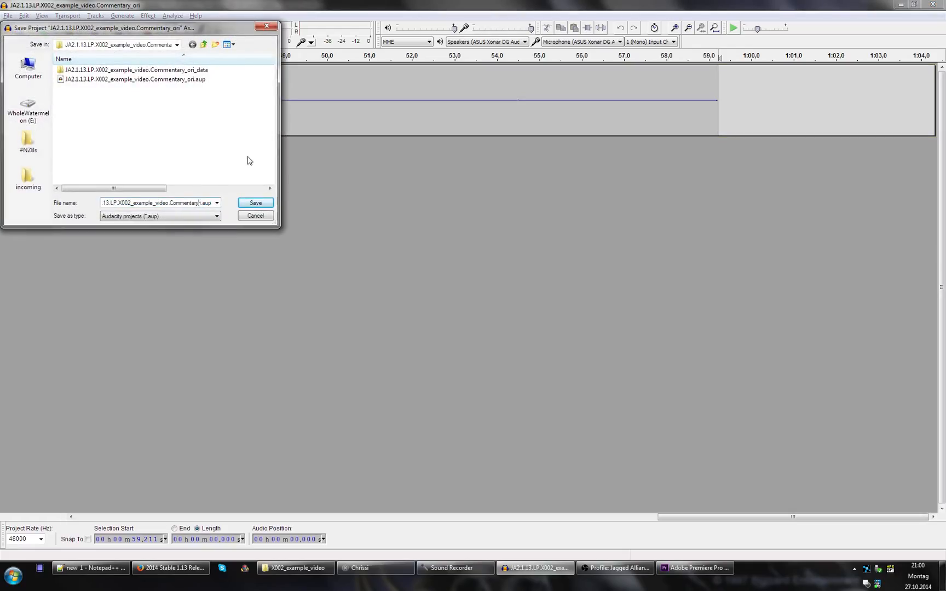
key(Delete)
key(Return)
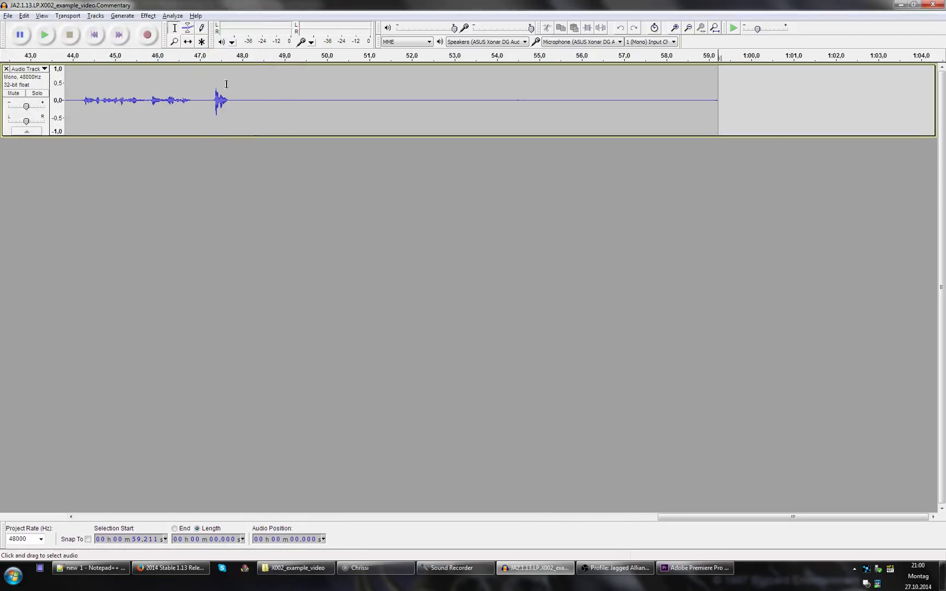
- Play the last loud spike and delete everything after it in the track, from about 47.76 s to the end
key(Home)
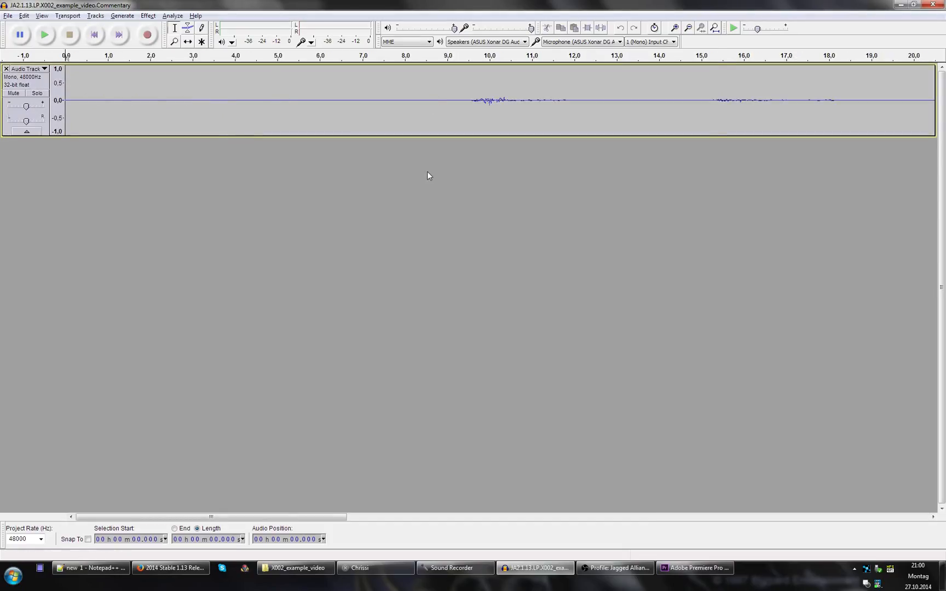
key(End)
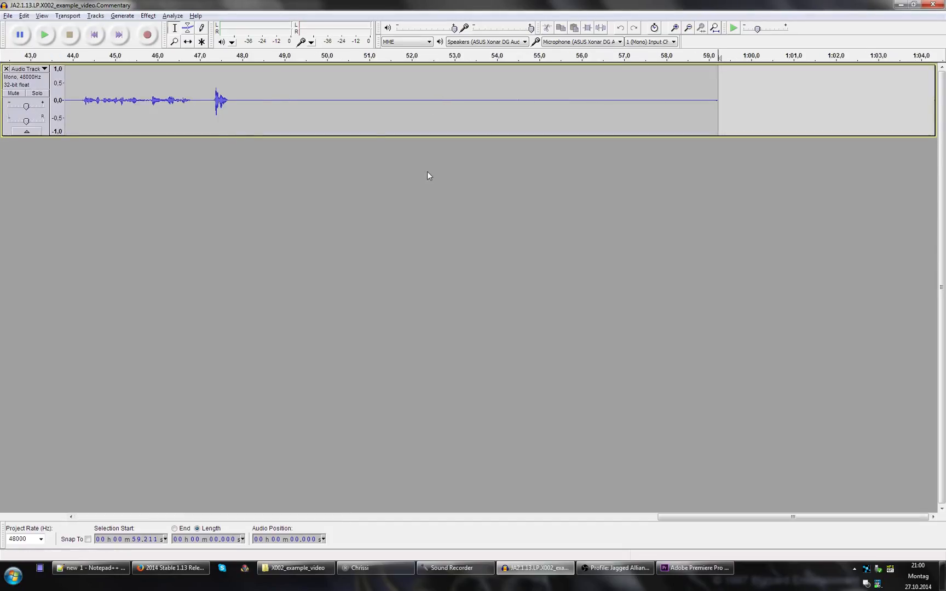
click(206, 85)
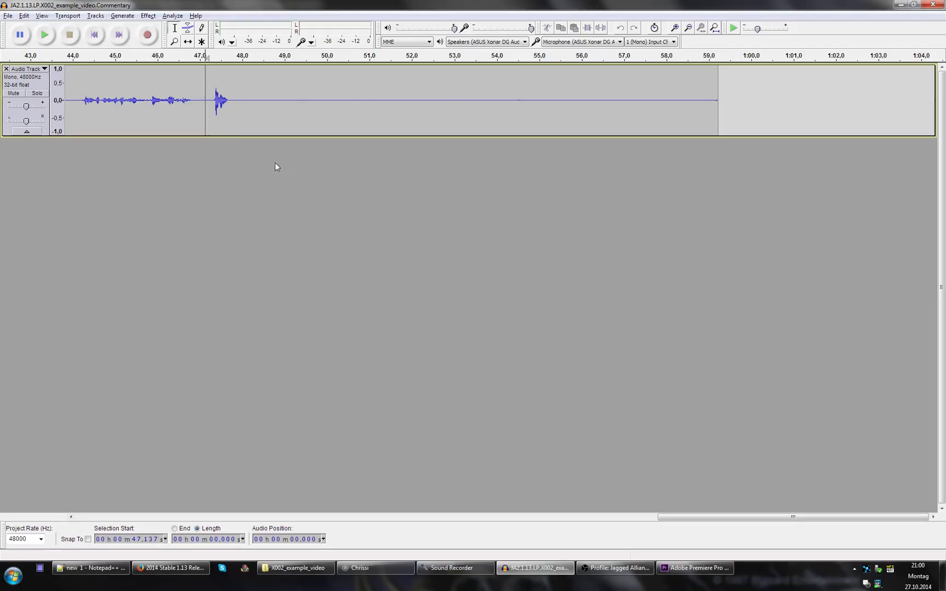
key(space)
key(space)
click(232, 95)
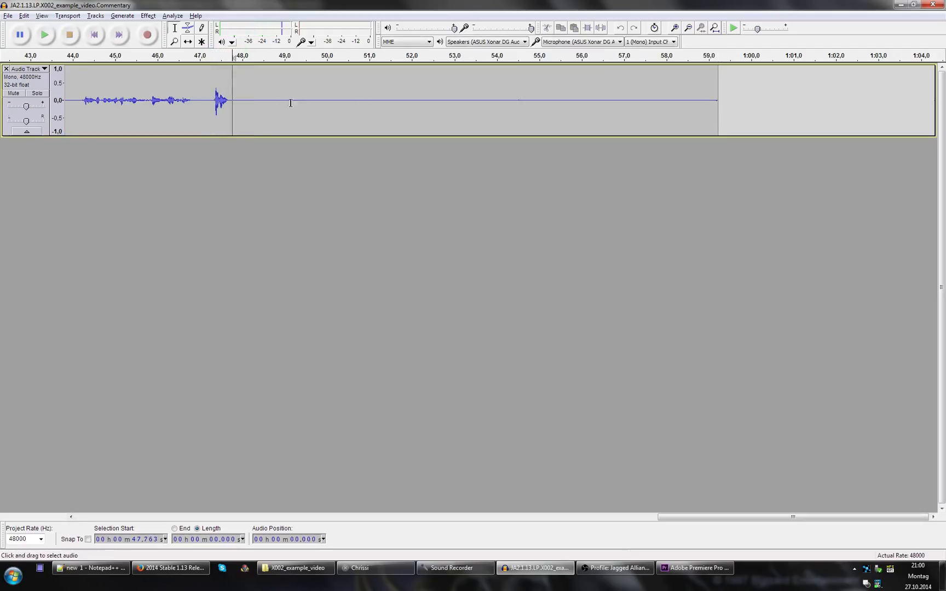
key(shift+End)
key(Delete)
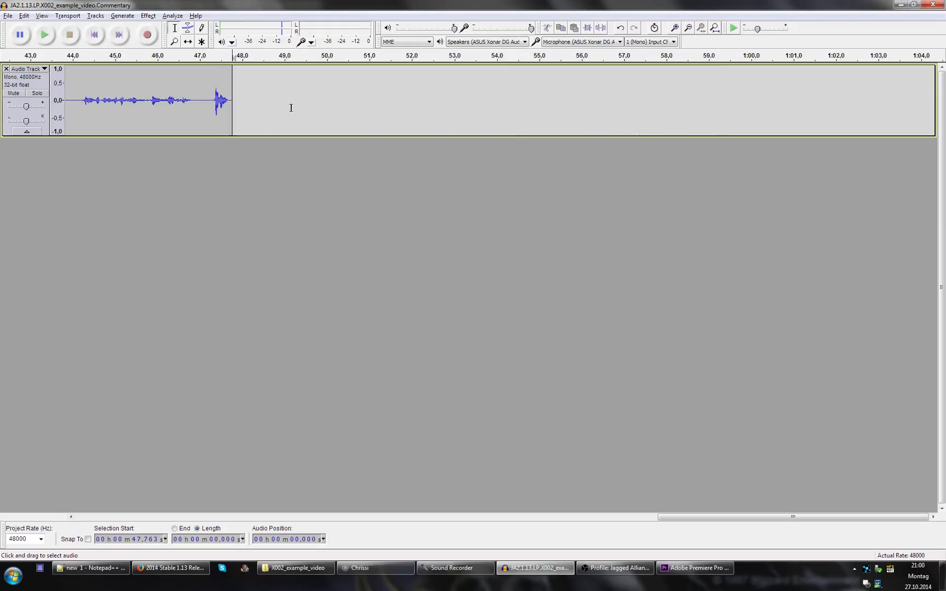
- Play the commentary from about 25.7 s to check the louder speech, and return to the track's start
key(Home)
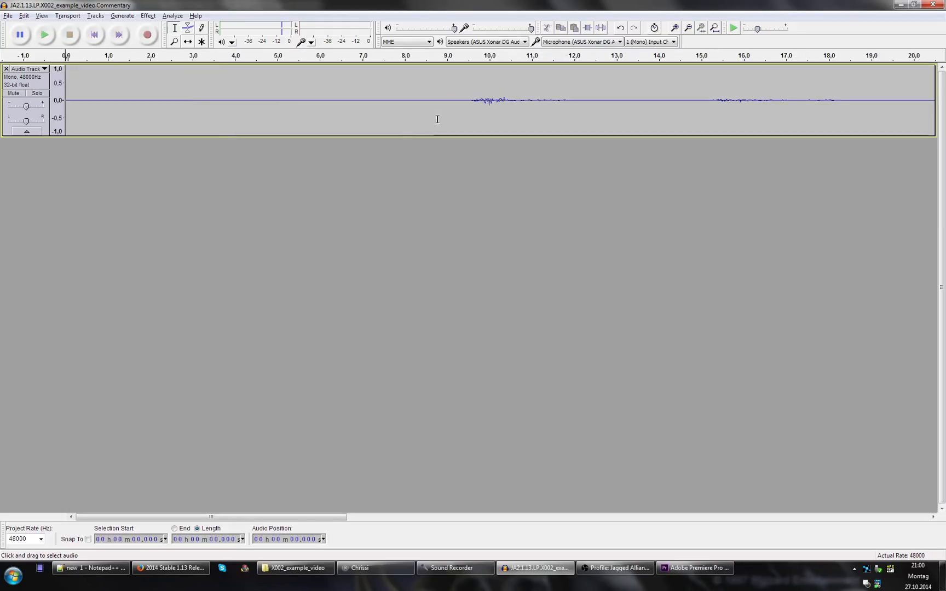
drag(933, 517, 935, 520)
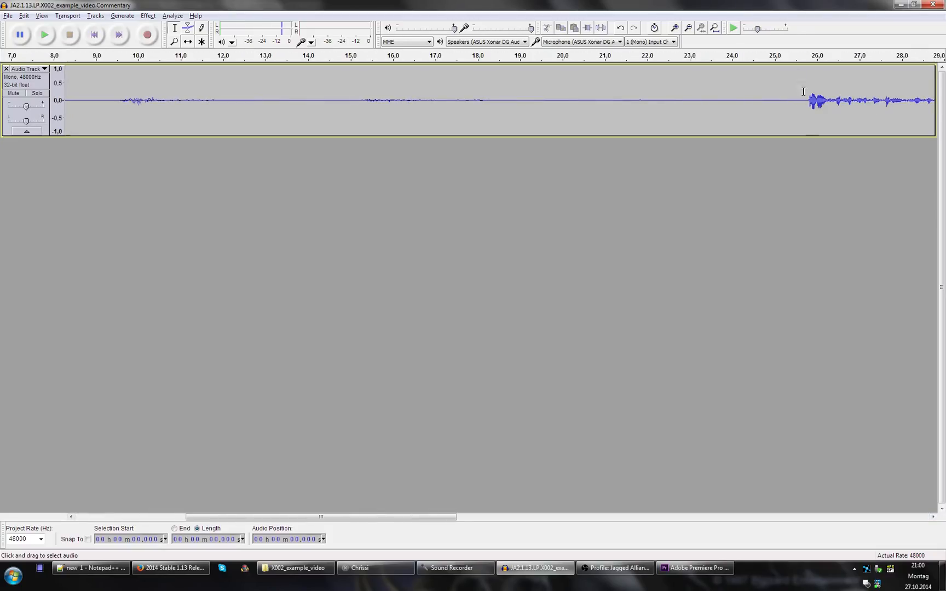
click(804, 92)
key(space)
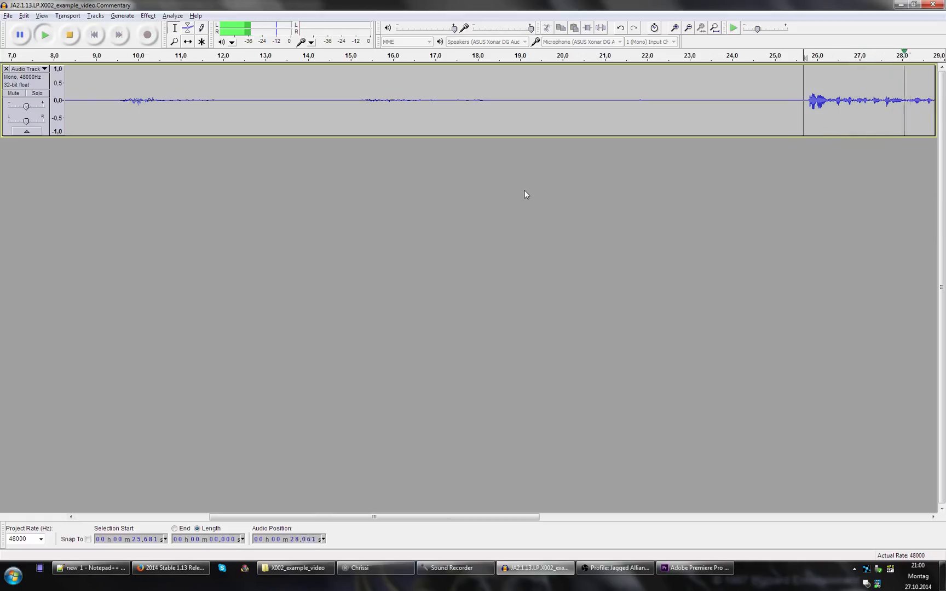
key(space)
click(532, 94)
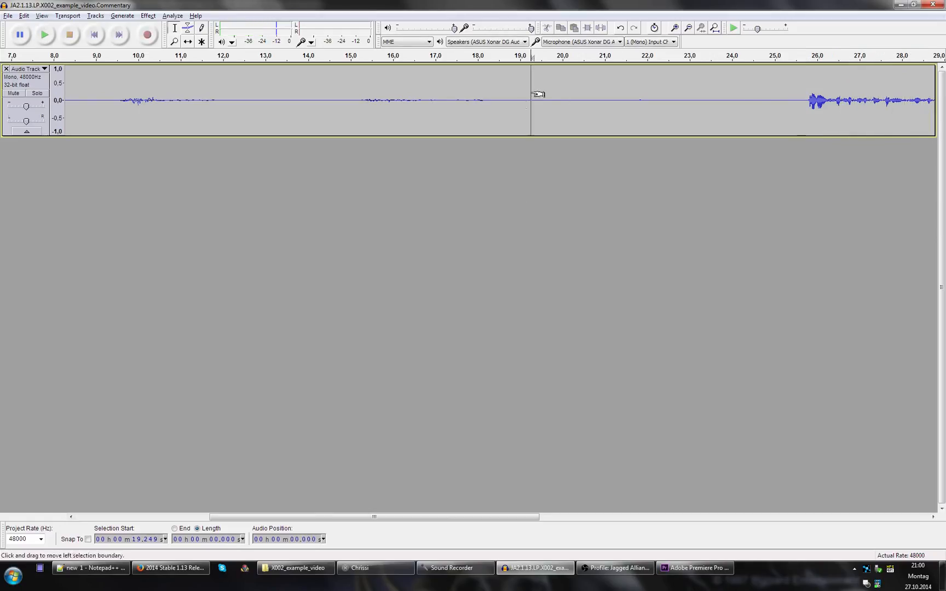
key(Home)
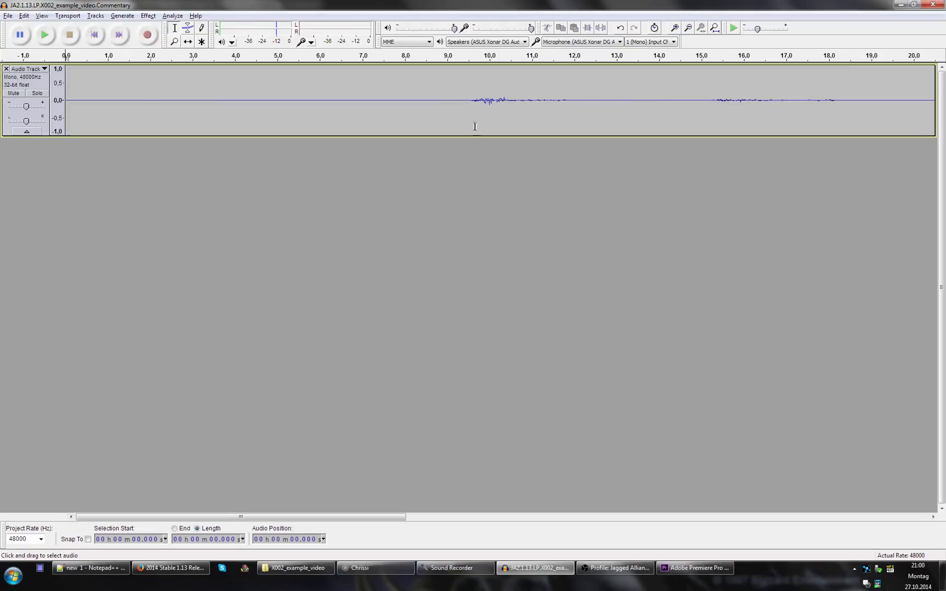
- Listen to the first quiet passage from about 9.4 s, replaying from 11.66 s and 11.36 s to locate the cut point
click(465, 91)
key(space)
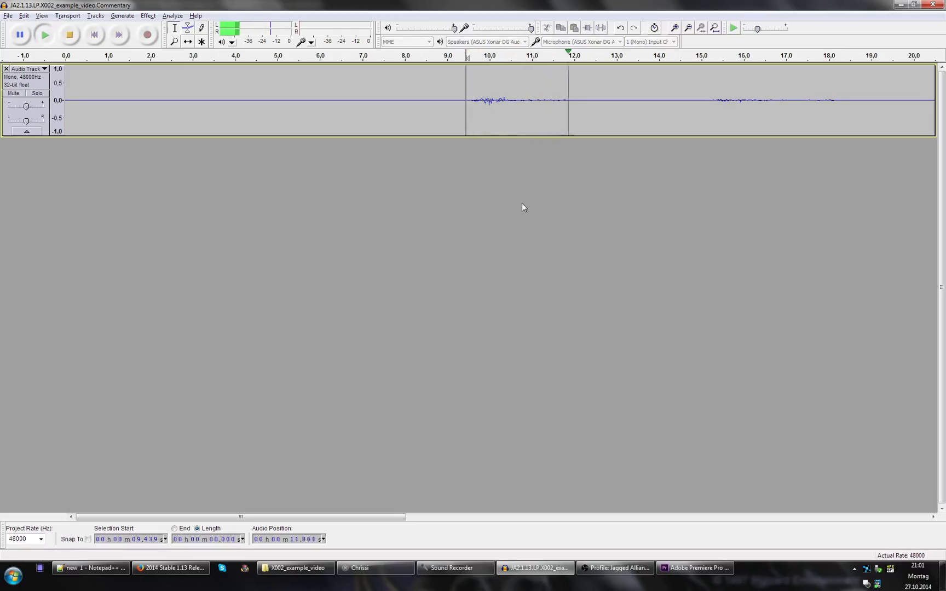
key(space)
click(560, 98)
key(space)
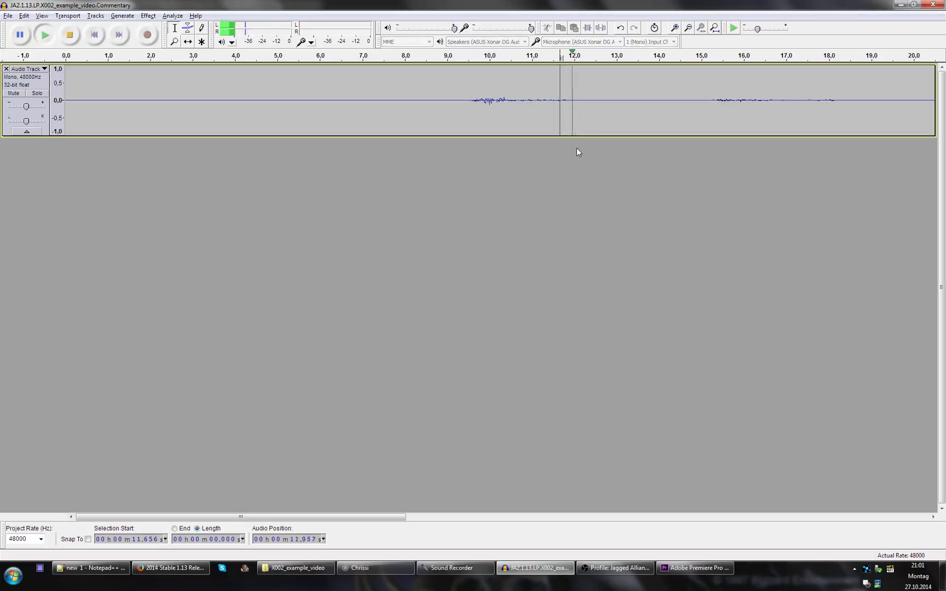
key(space)
click(548, 101)
key(space)
key(space)
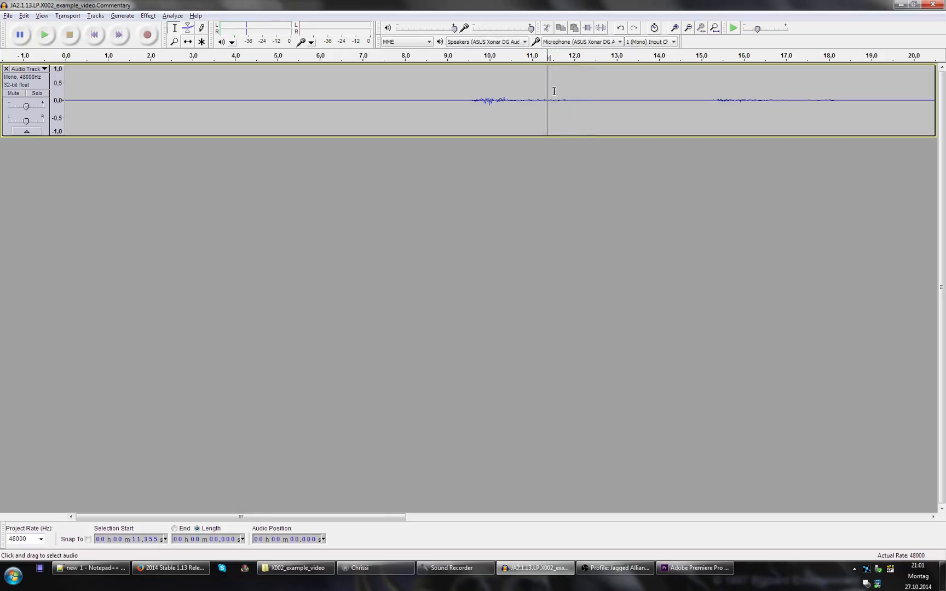
- Delete the track's opening from the start up to about 11.52 s and play the new beginning
click(554, 94)
key(space)
key(space)
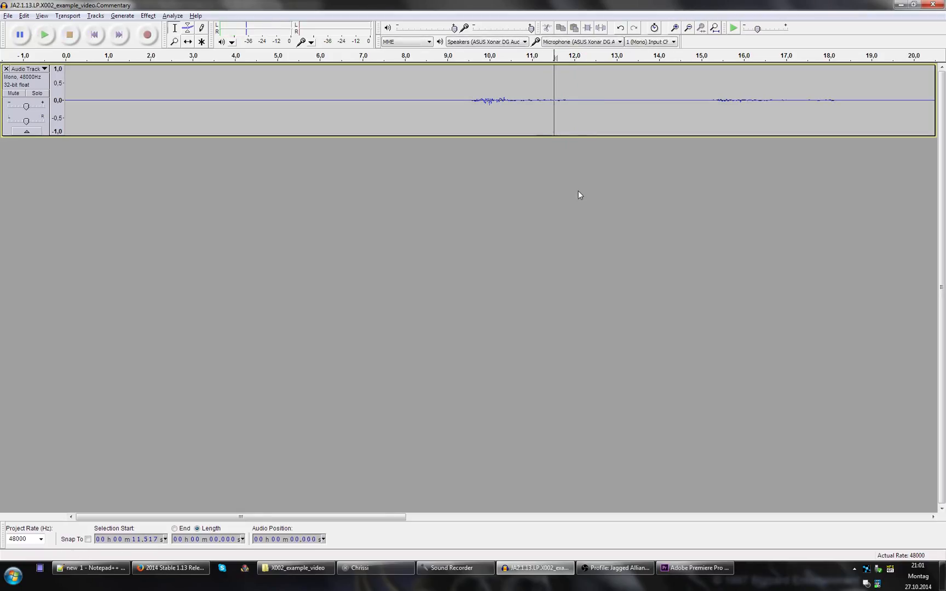
key(shift+Home)
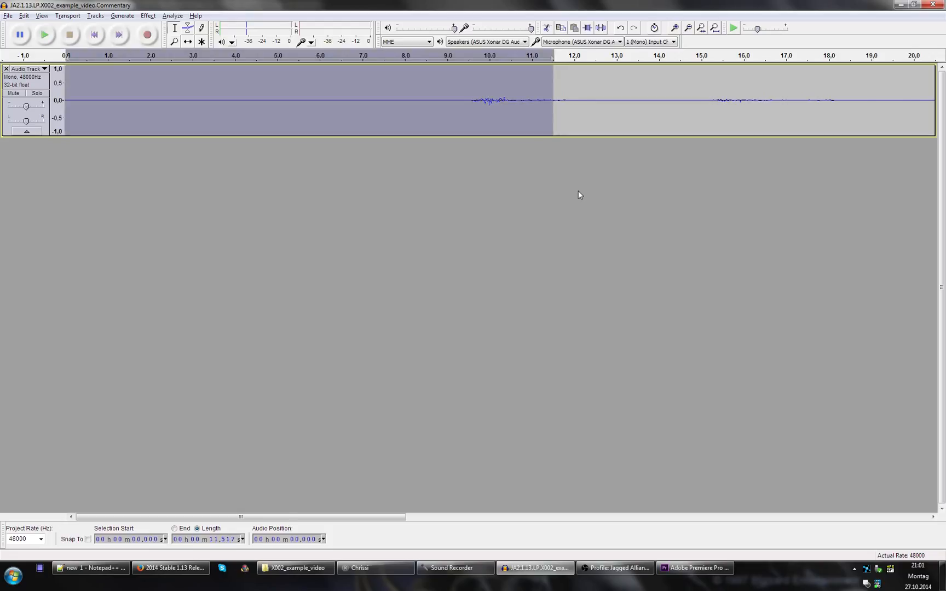
key(Delete)
key(space)
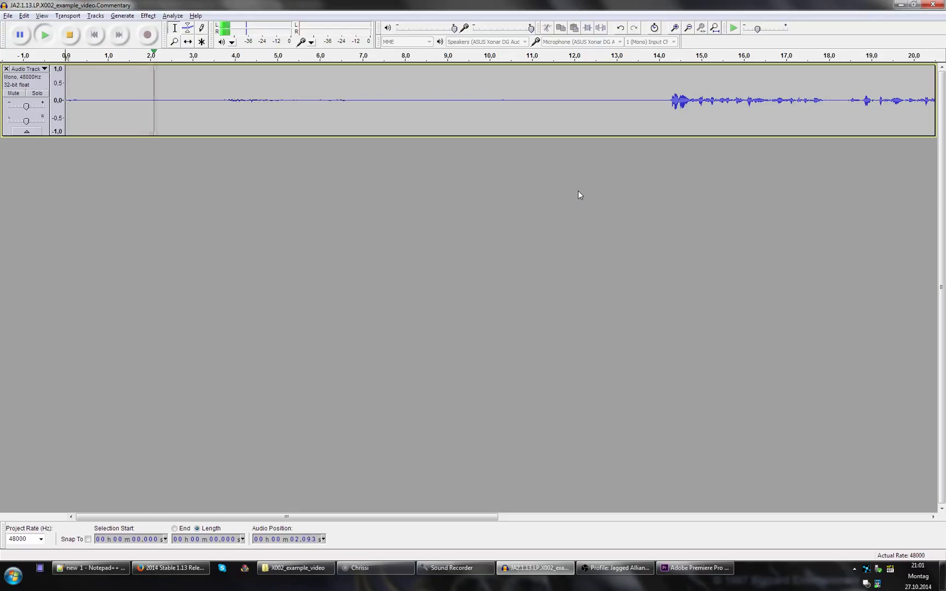
key(space)
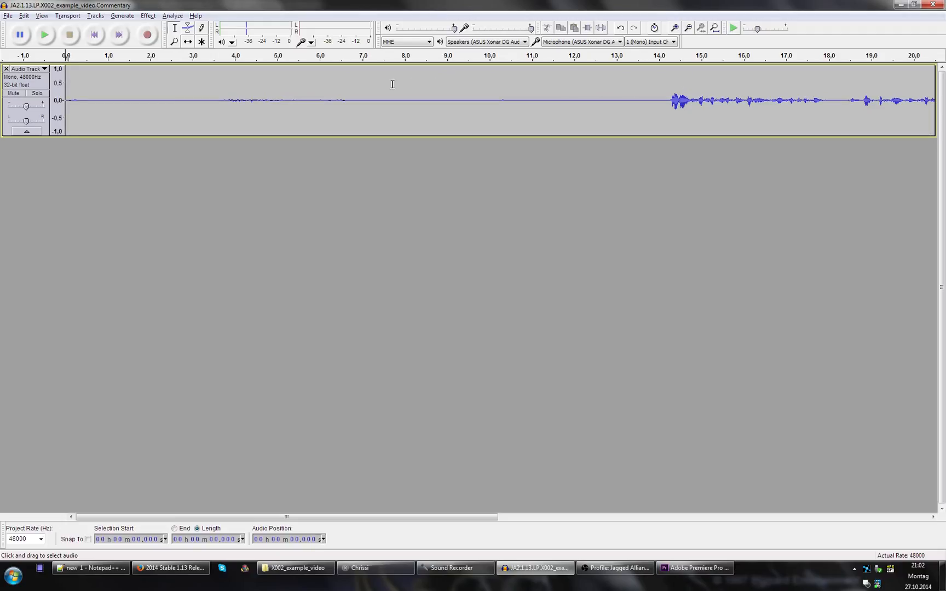
- Play the quiet passage from about 6.92 s to check that it holds only background noise
click(359, 79)
key(space)
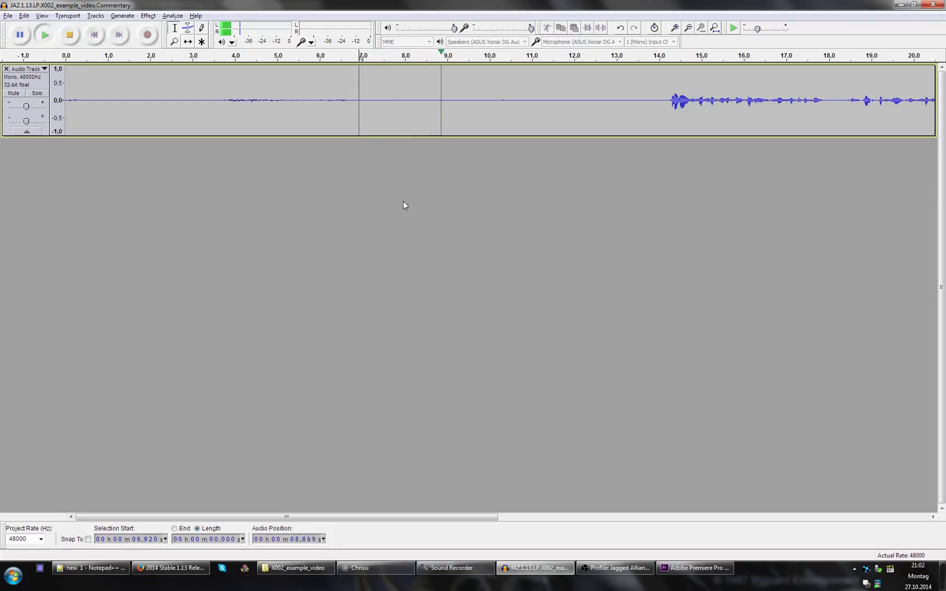
key(space)
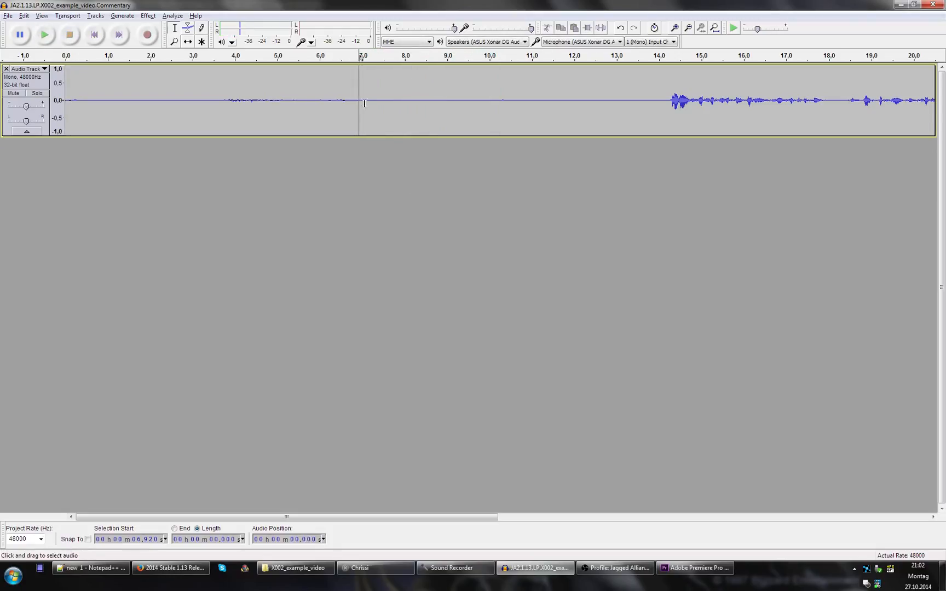
- Select the silent passage from about 6.78 s to 10.25 s and capture it as the noise profile for Noise Removal
click(352, 84)
drag(352, 84, 499, 84)
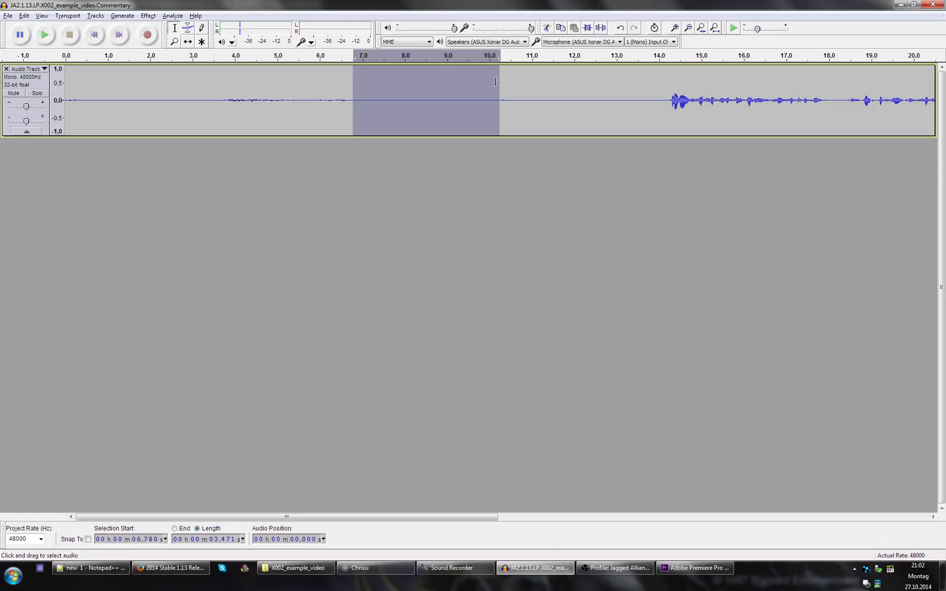
click(153, 16)
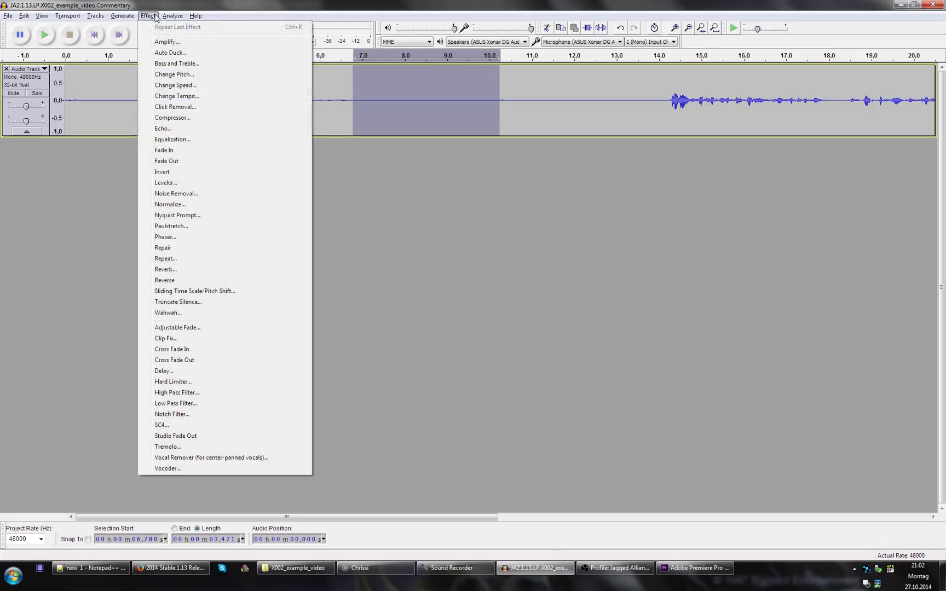
click(227, 195)
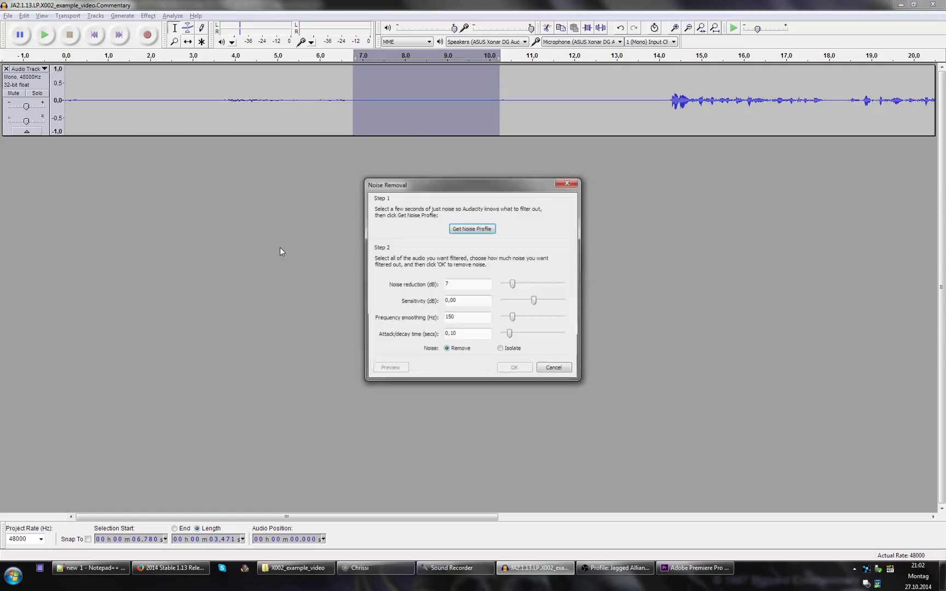
click(469, 228)
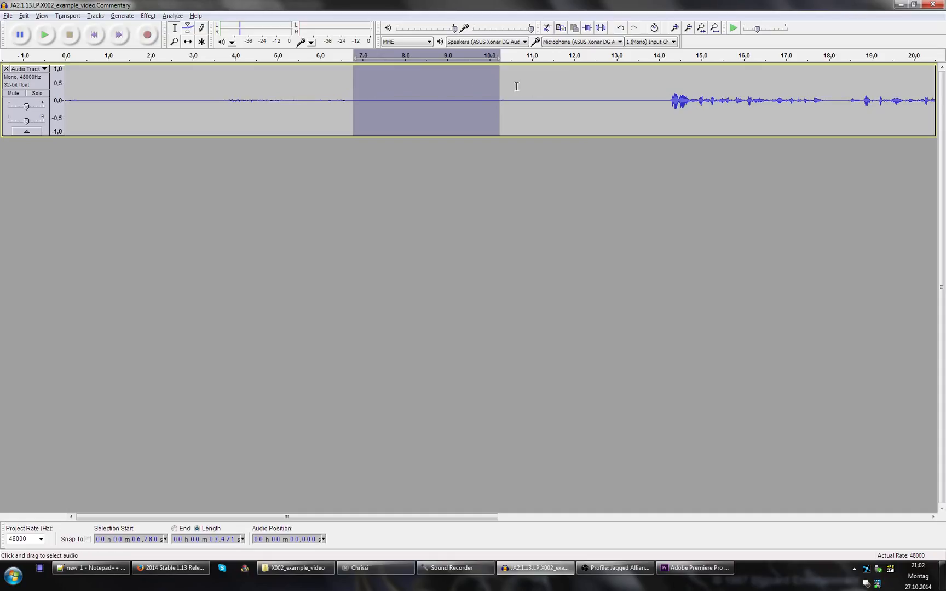
- Apply Noise Removal to the whole track with 7 dB reduction, 0.00 dB sensitivity, 150 Hz frequency smoothing and 0.10 s attack/decay time
key(ctrl+a)
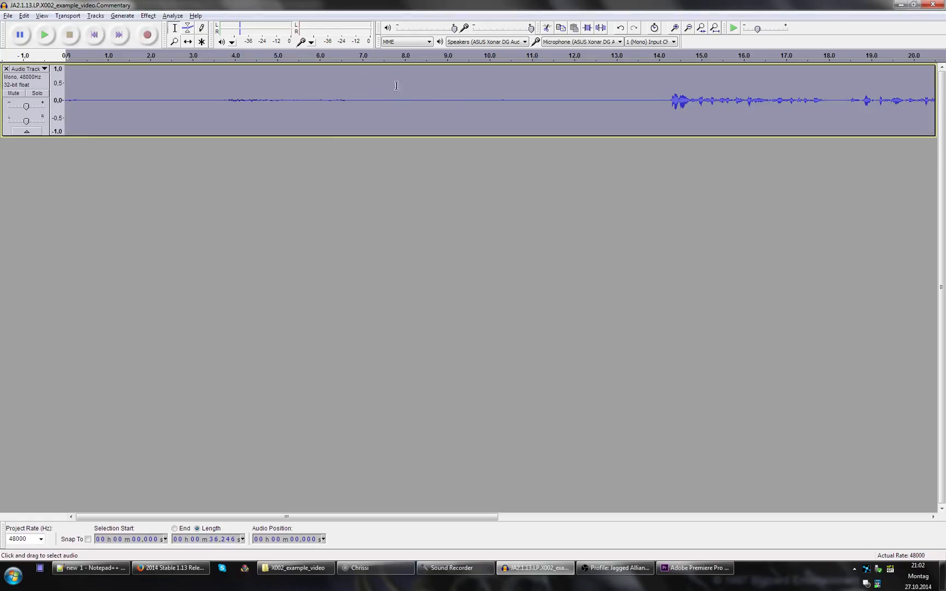
click(153, 17)
click(153, 17)
click(153, 17)
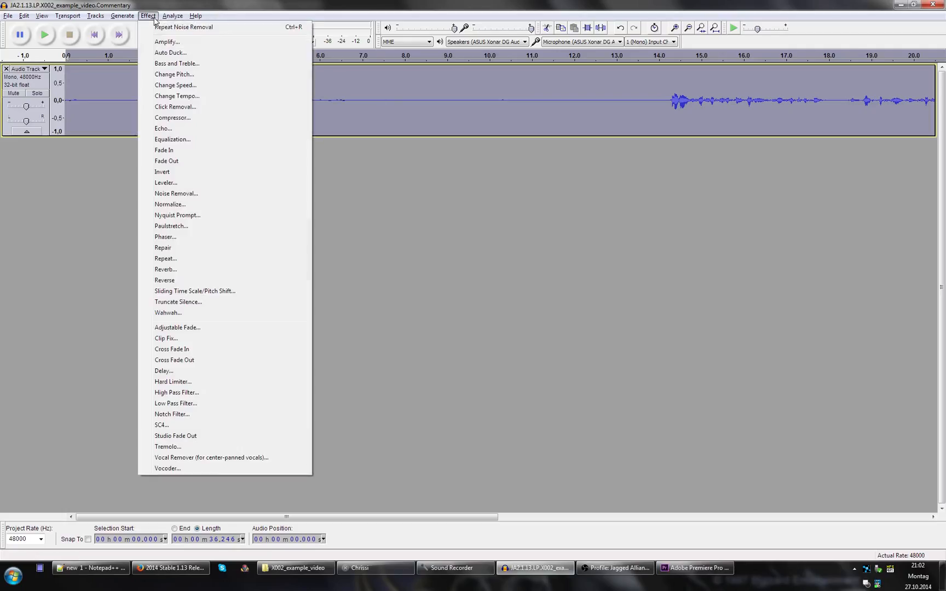
click(209, 195)
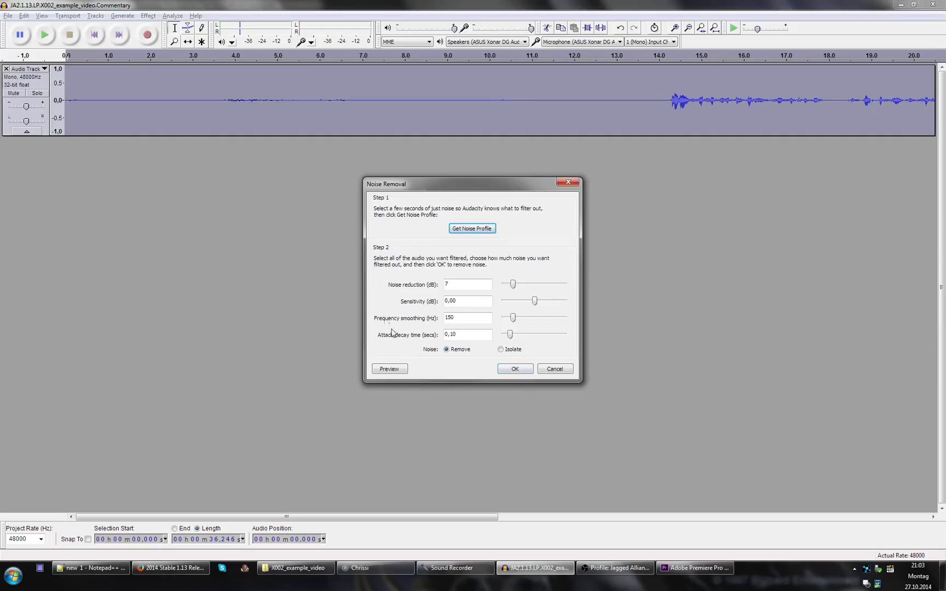
click(476, 284)
click(474, 282)
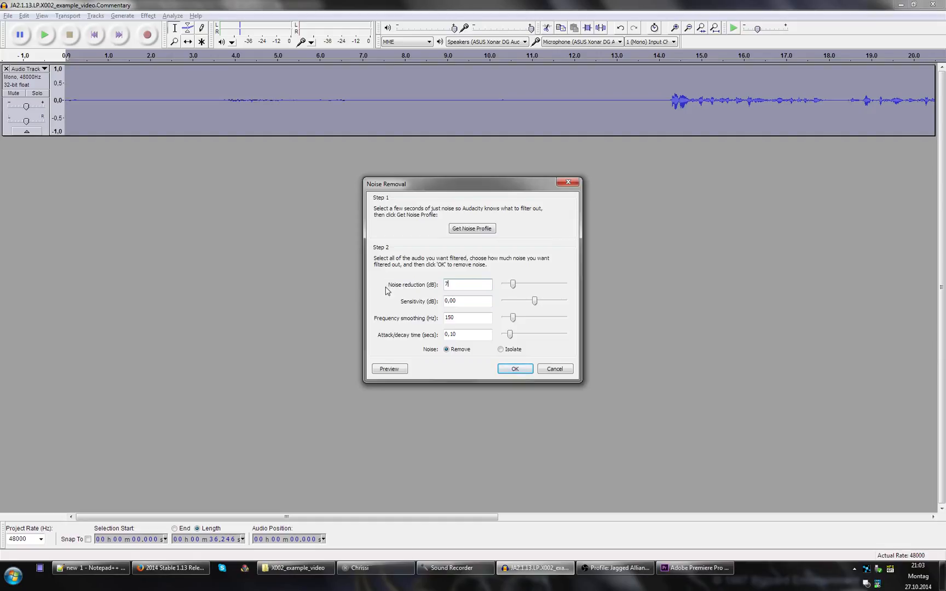
click(471, 302)
click(514, 370)
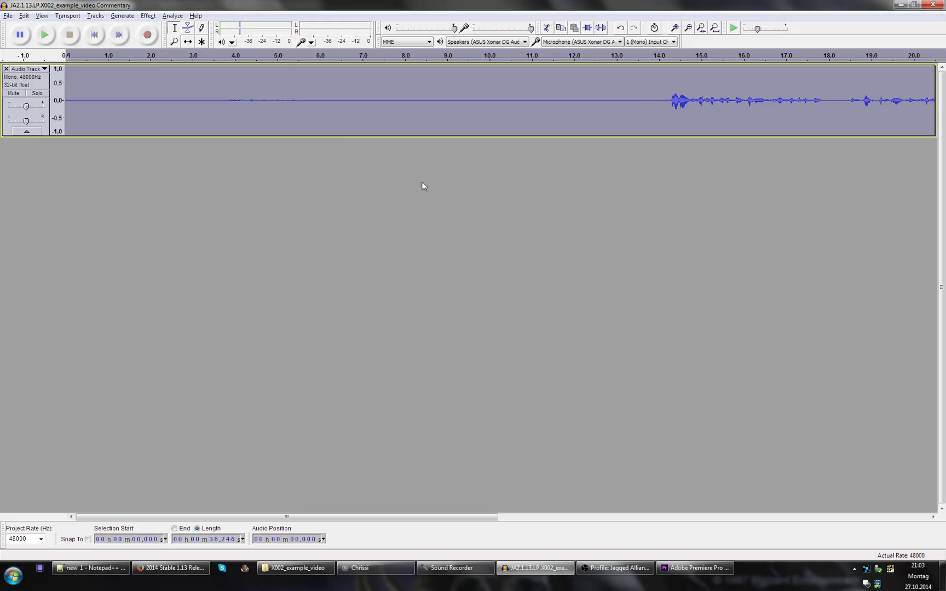
- Apply Equalization to the whole track using the unnamed Graphic EQ curve that rolls off the lowest and highest frequencies
click(148, 17)
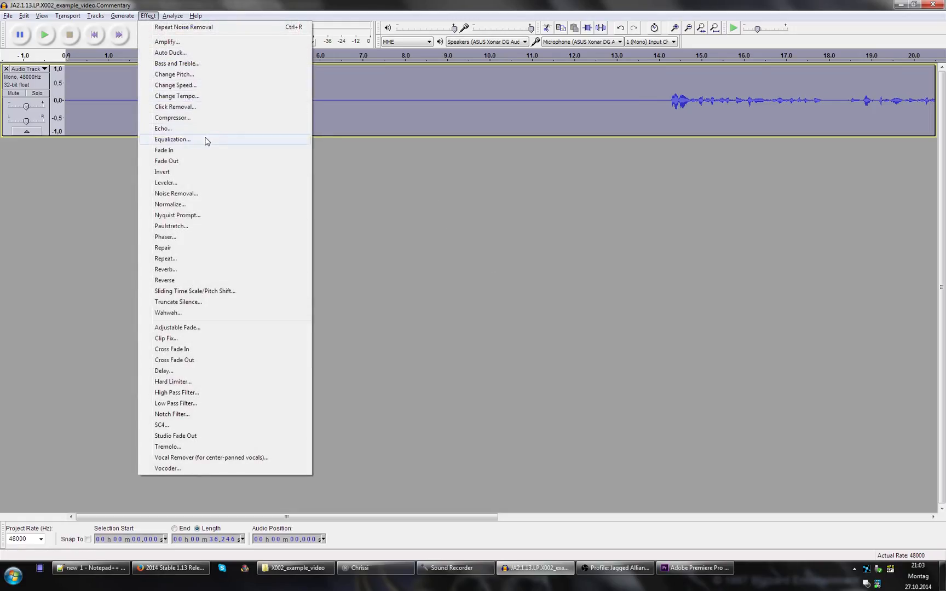
click(173, 140)
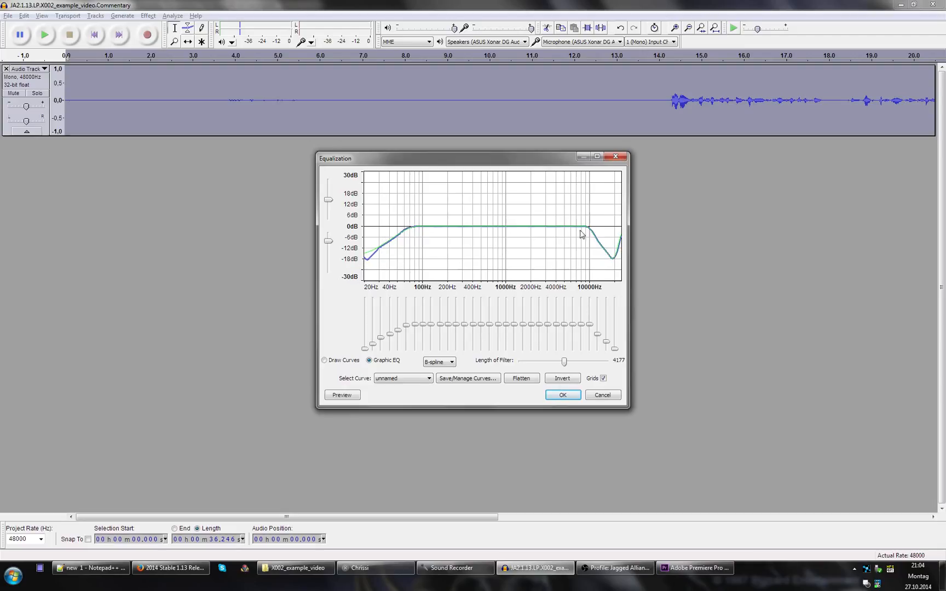
click(562, 395)
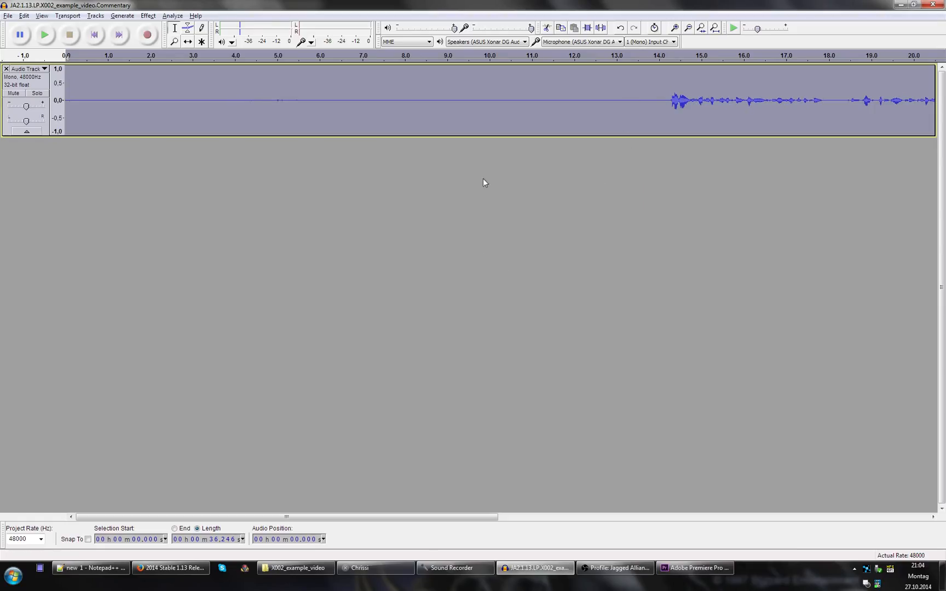
- Compress the whole track based on peaks with threshold -13 dB, noise floor -40 dB, ratio 1.5:1, attack 0.1 s and decay 1.0 s
click(152, 17)
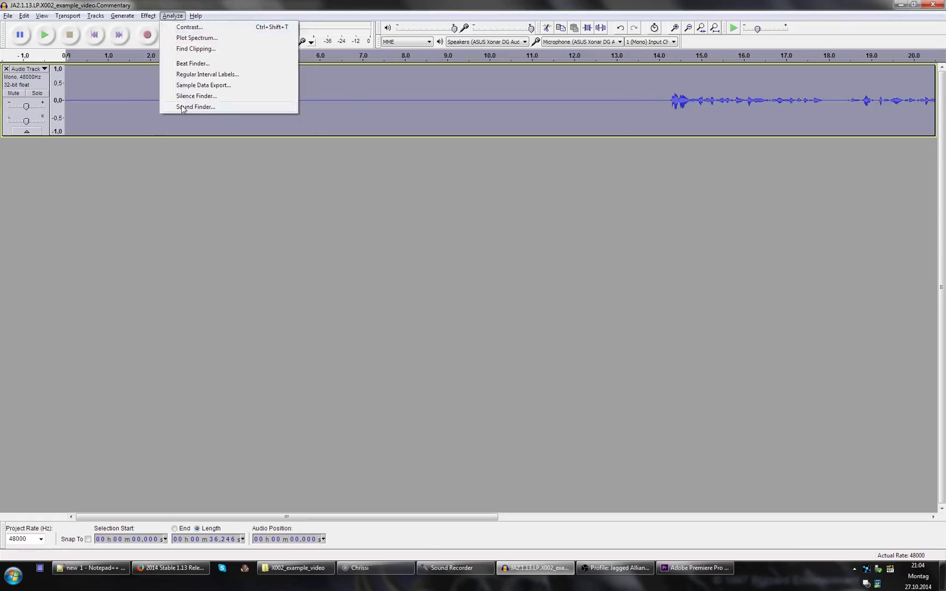
click(178, 119)
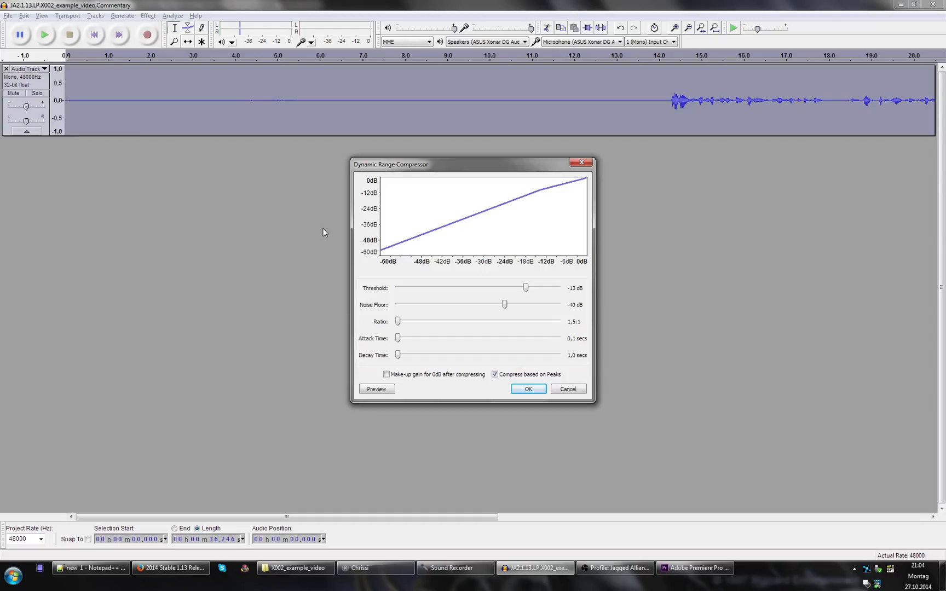
drag(480, 165, 468, 157)
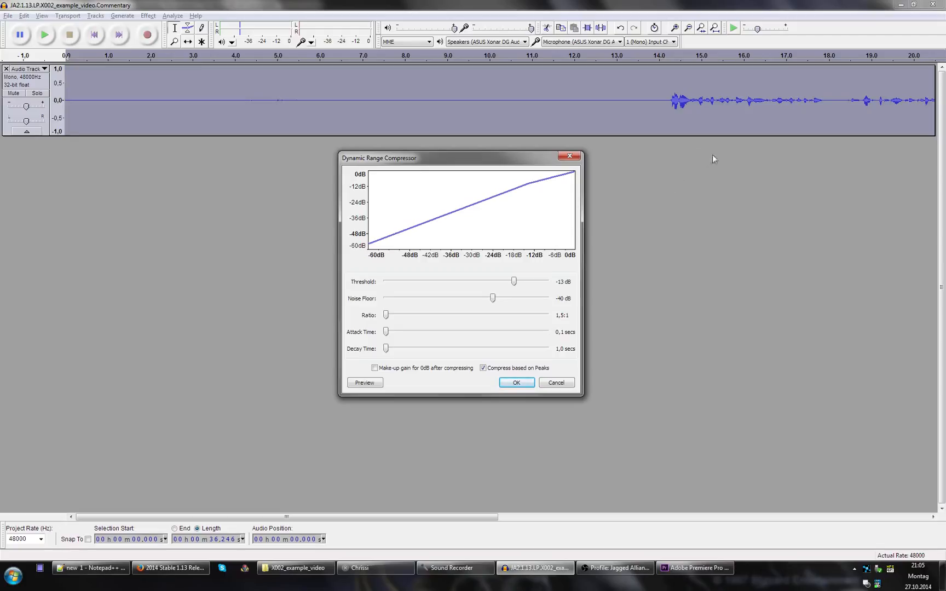
click(516, 383)
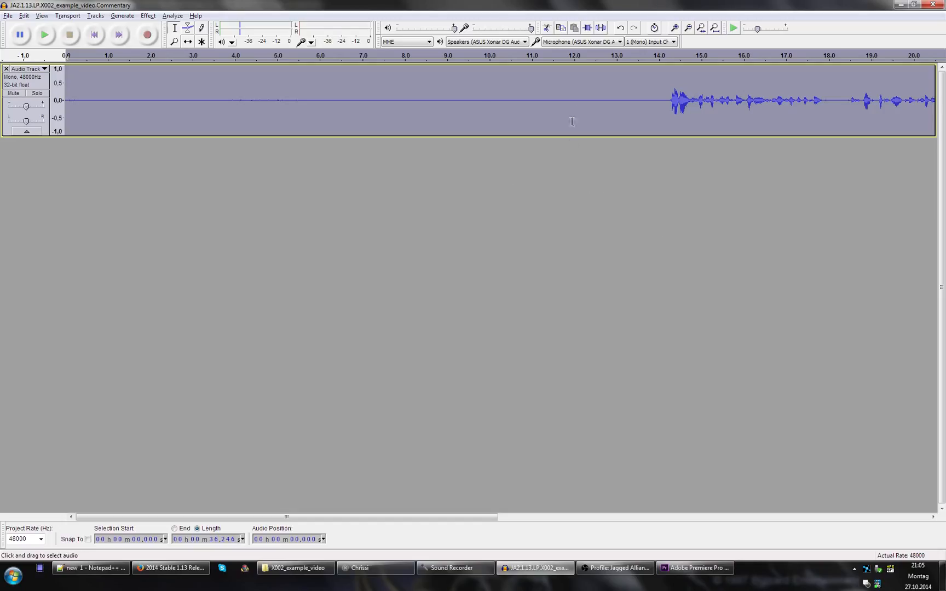
- Play the processed commentary from about 10 s to check the sound of the first speech
click(490, 94)
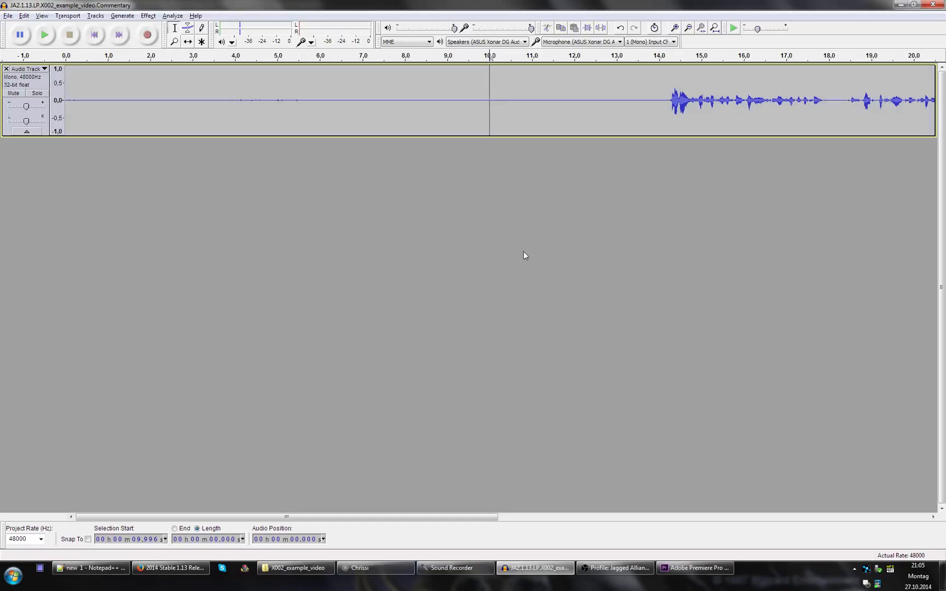
key(space)
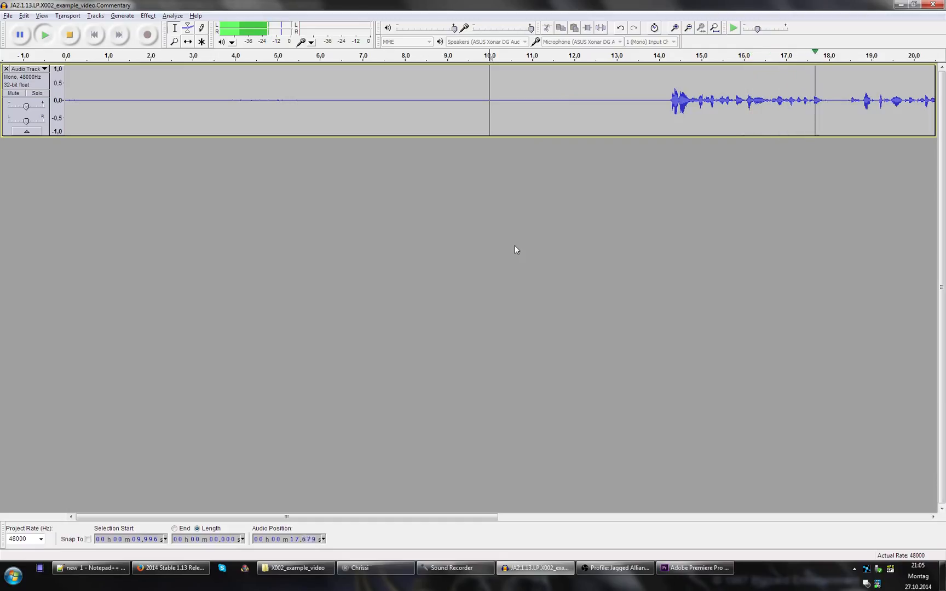
key(space)
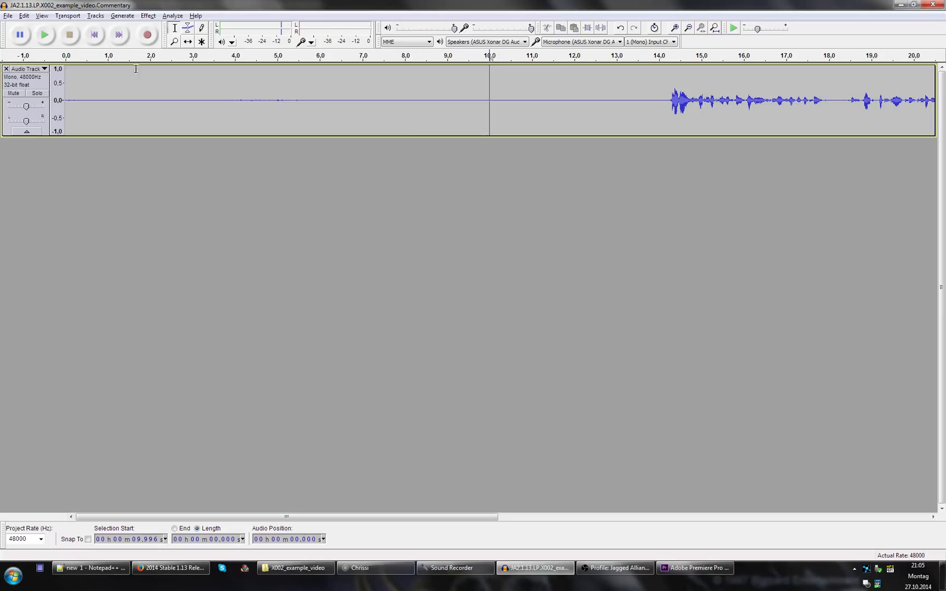
- Export the commentary as the 16-bit PCM file JA2.1.13.LP.X002_example_video.Commentary.wav, leaving the metadata empty
click(7, 16)
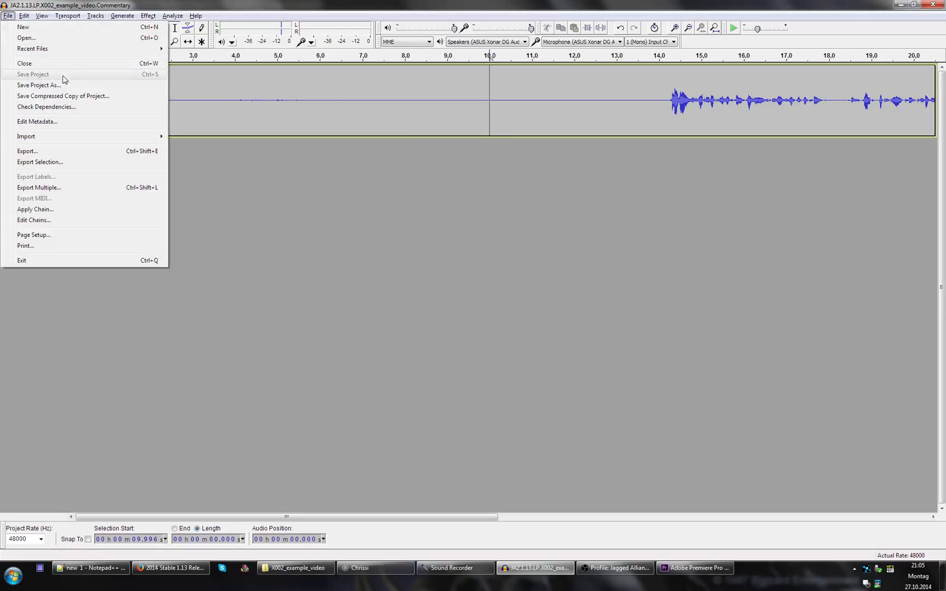
click(77, 153)
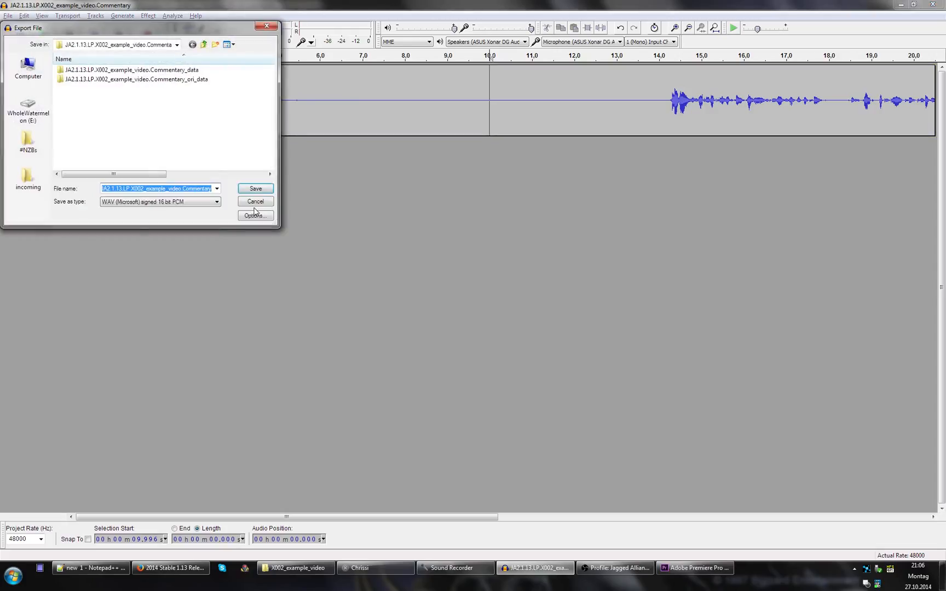
click(197, 188)
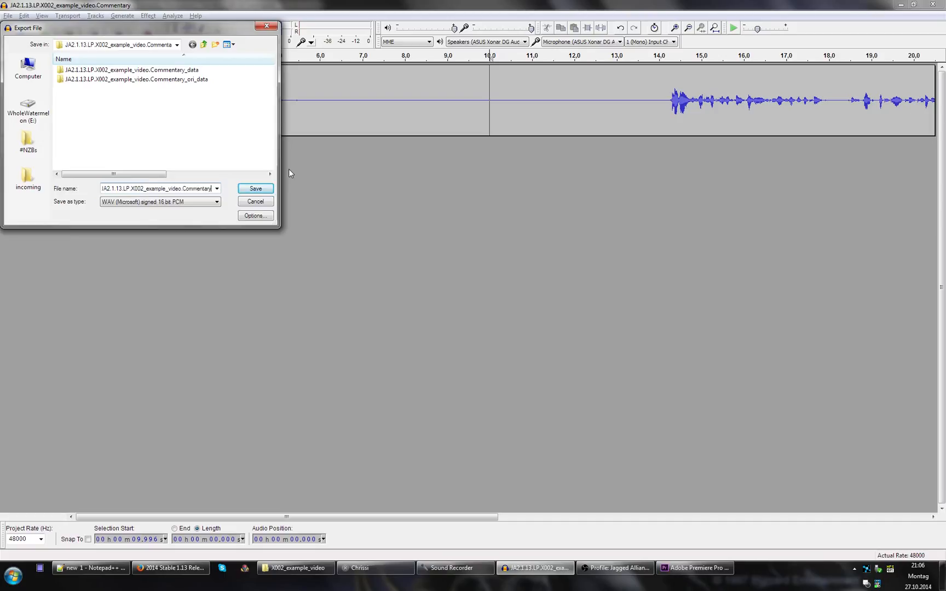
text(.wav)
click(255, 189)
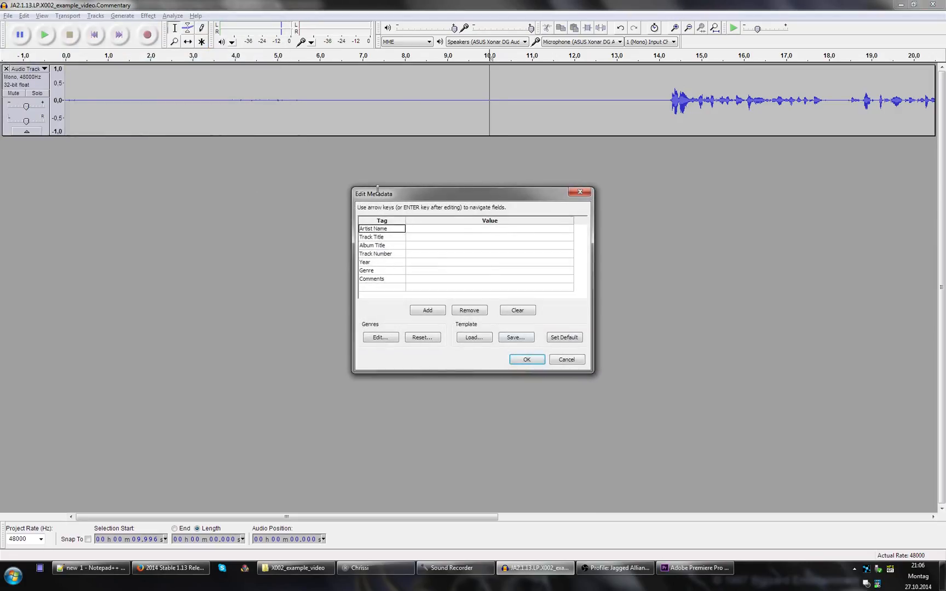
click(524, 359)
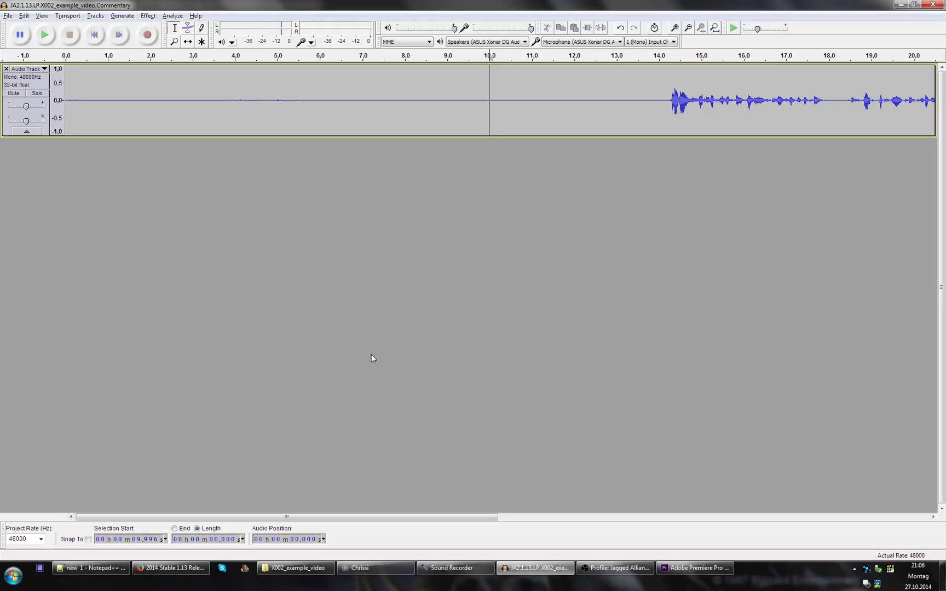
- Switch to File Explorer and locate the exported WAV in the Commentary folder and the MP4 in the X002_example_video folder
click(298, 567)
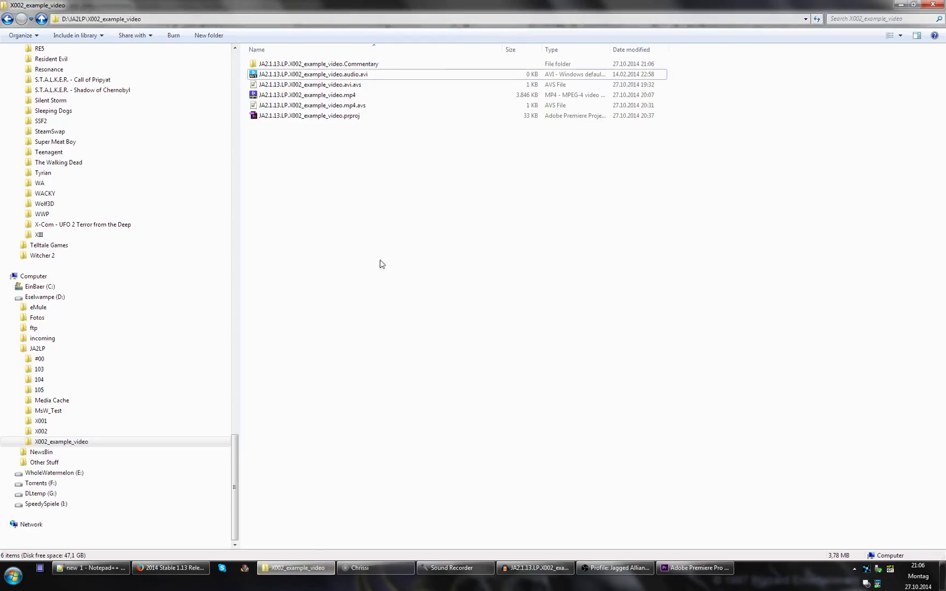
double_click(362, 64)
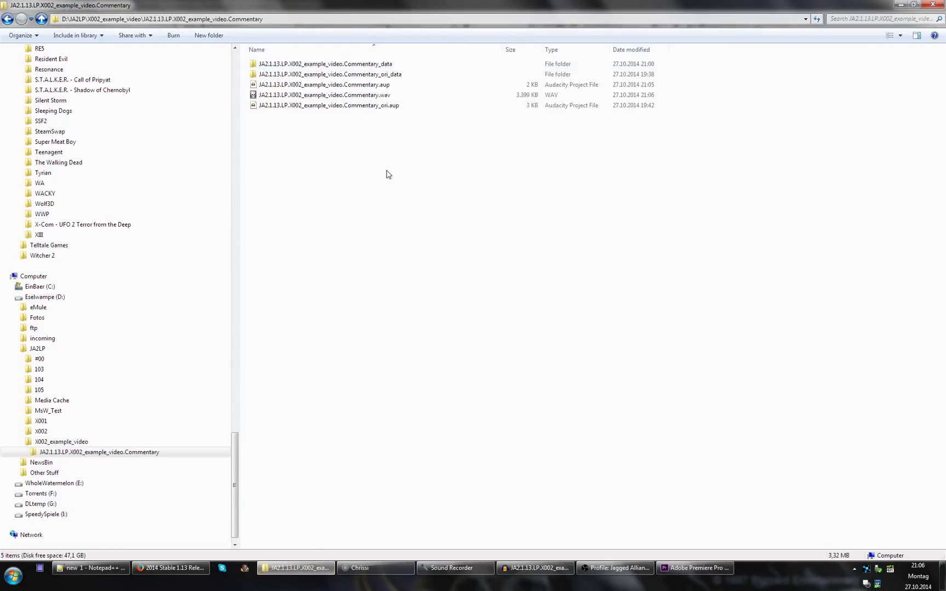
click(359, 97)
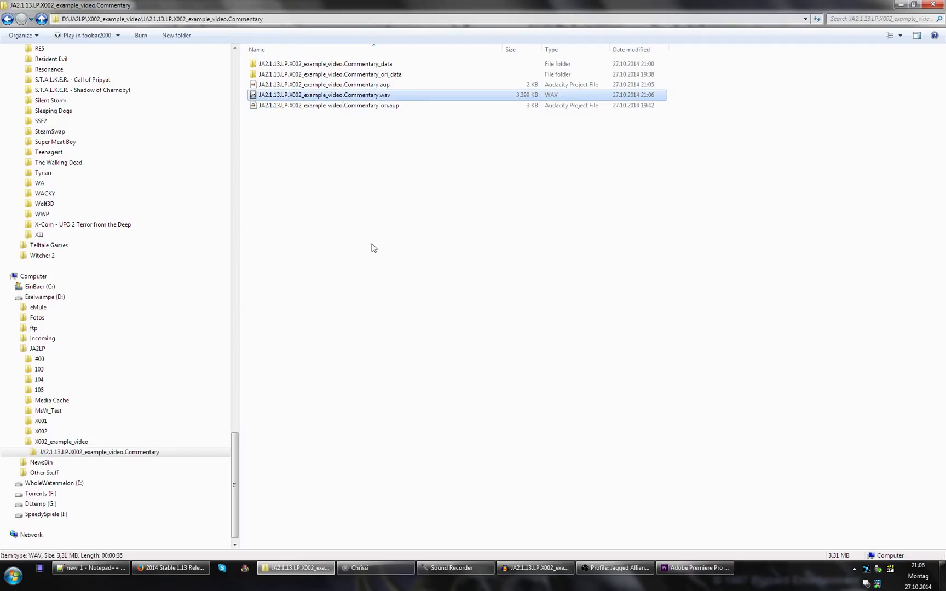
click(112, 441)
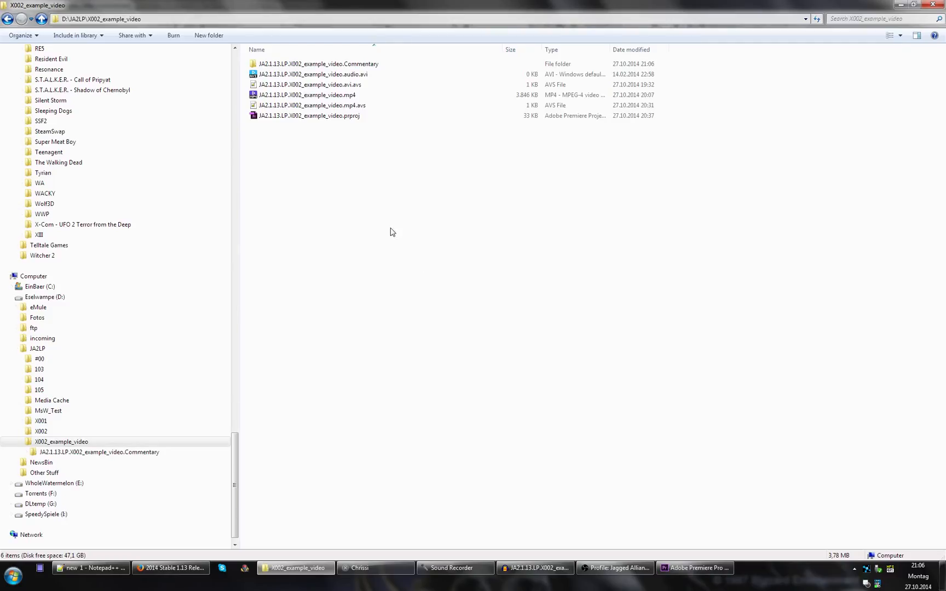
click(378, 98)
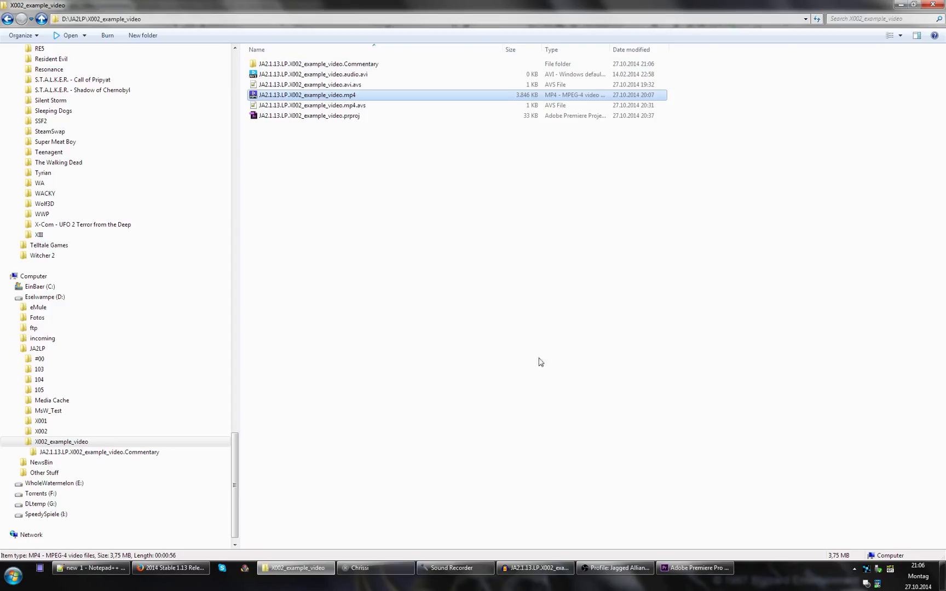
- Switch to Adobe Premiere Pro and import JA2.1.13.LP.X002_example_video.Commentary.wav into the project
click(683, 567)
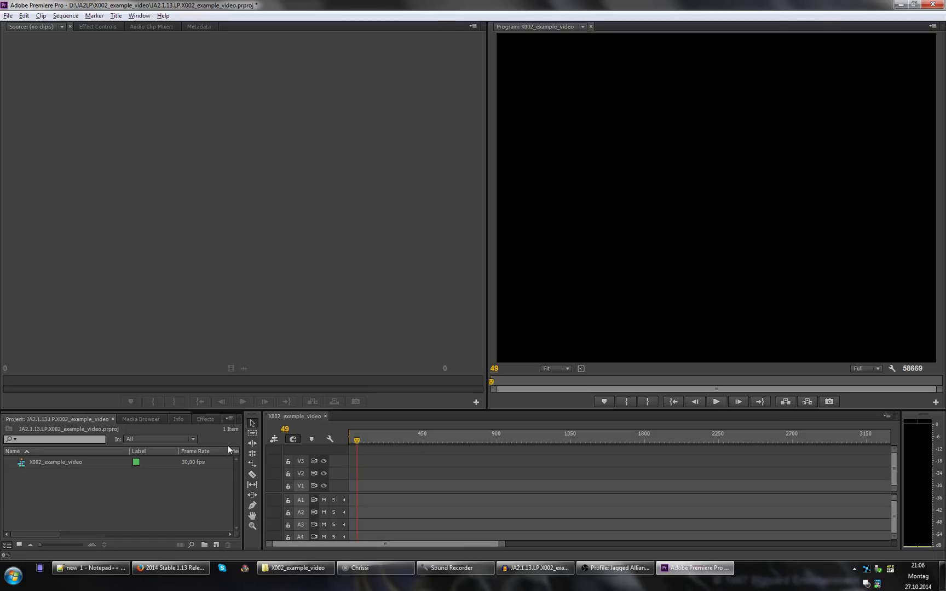
key(alt+Tab)
click(320, 116)
key(alt+Tab)
double_click(63, 481)
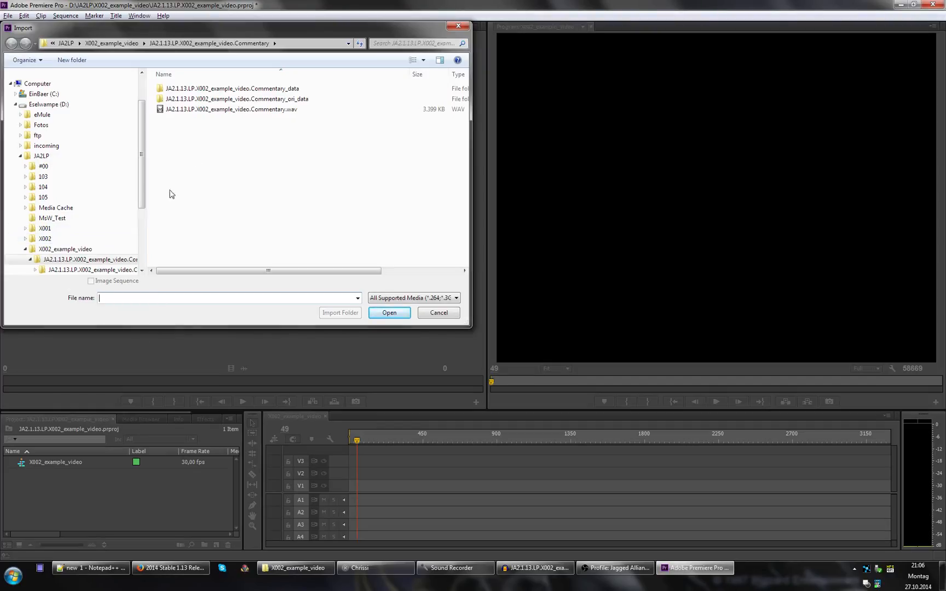
double_click(225, 110)
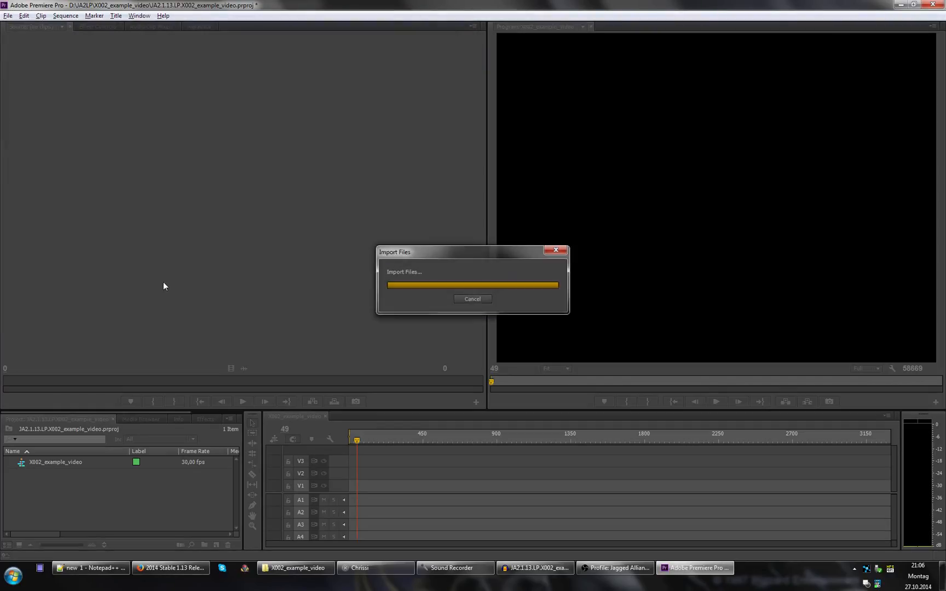
- Import JA2.1.13.LP.X002_example_video.mp4 from the X002_example_video folder into the project
double_click(71, 493)
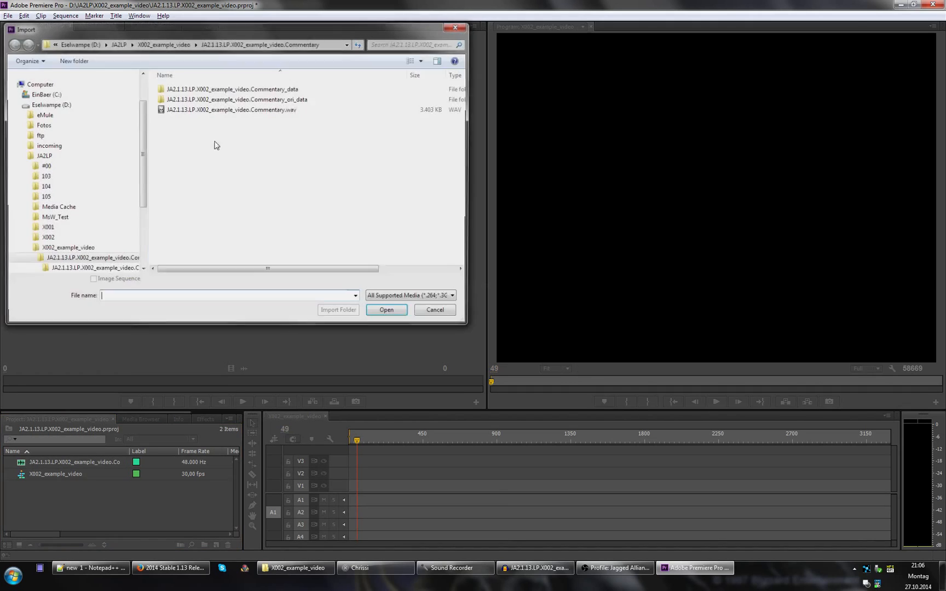
click(63, 248)
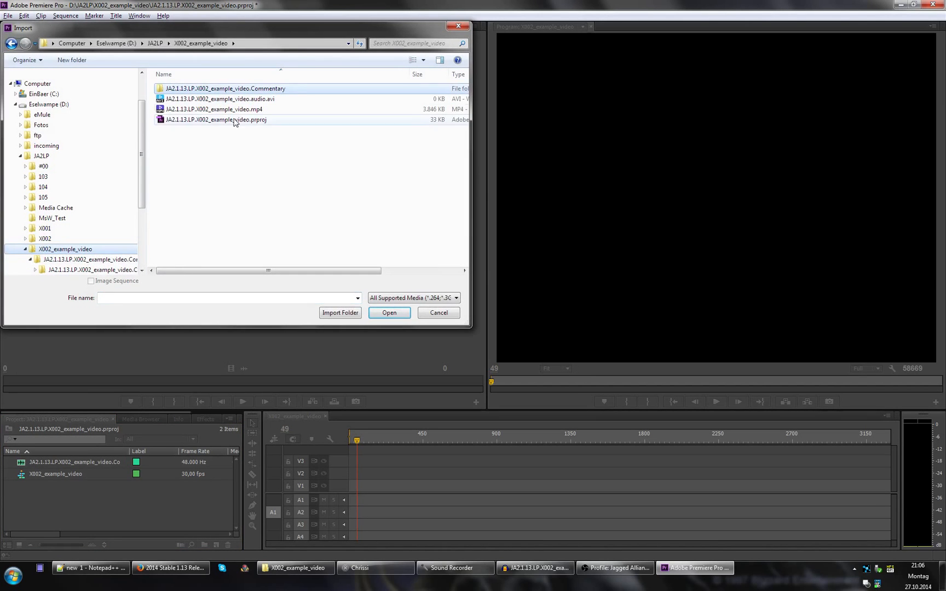
double_click(229, 110)
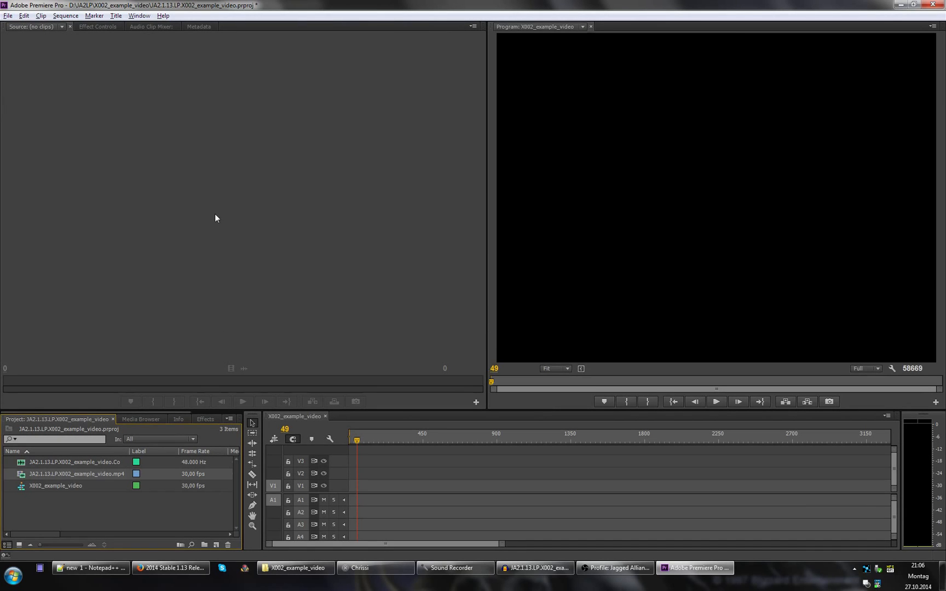
click(60, 511)
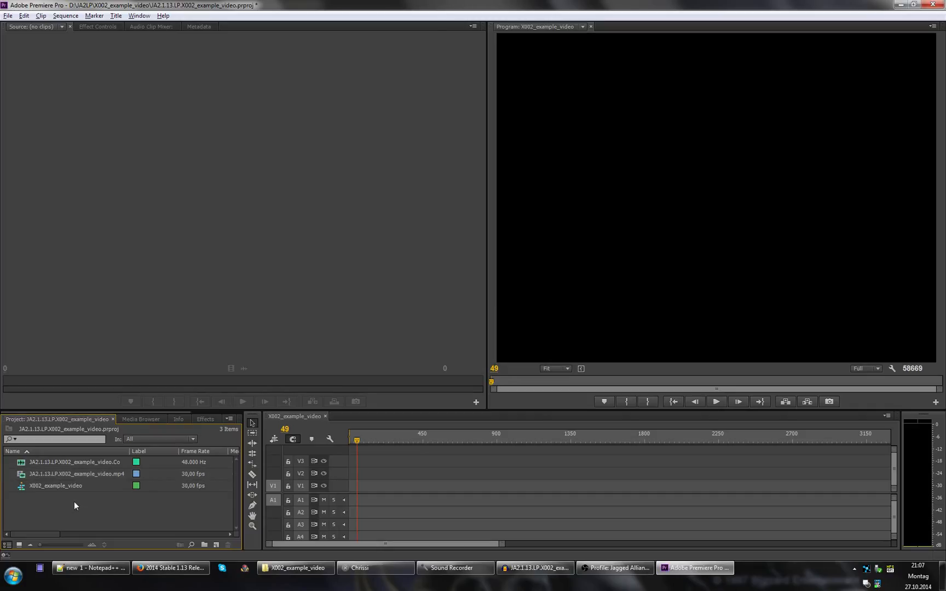
- Review the sequence settings of X002_example_video without changing them
click(49, 486)
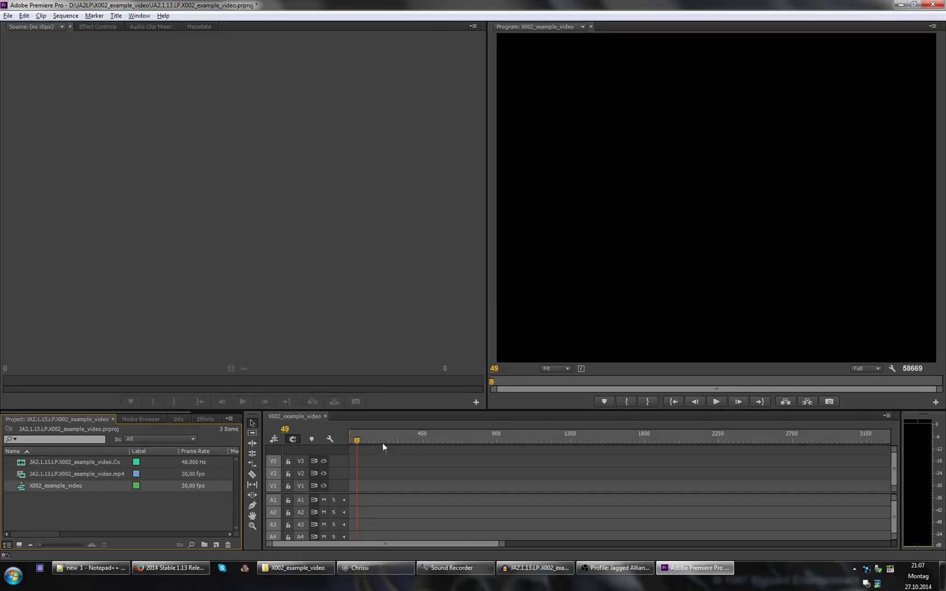
right_click(70, 487)
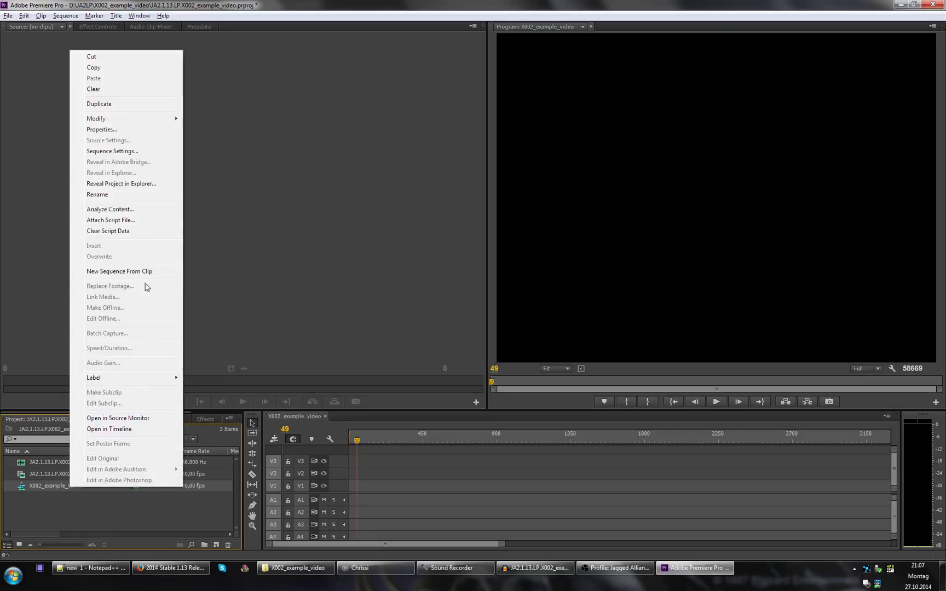
click(132, 153)
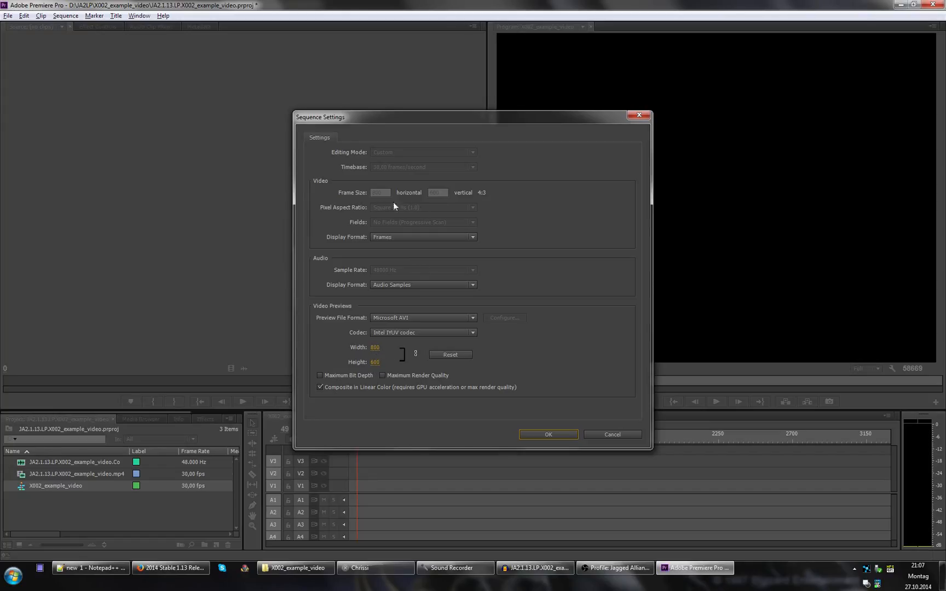
click(603, 433)
- Move the playhead of the X002_example_video sequence to frame 0
click(425, 434)
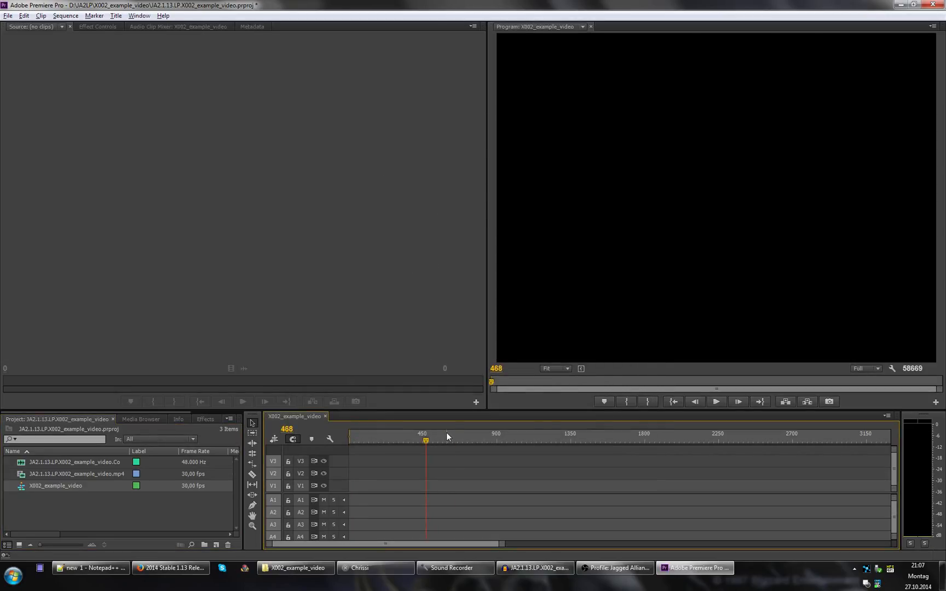
click(379, 440)
key(Home)
drag(390, 440, 331, 439)
- Load the MP4 into the source monitor and play it to about frame 226 to find where the game footage starts
double_click(20, 476)
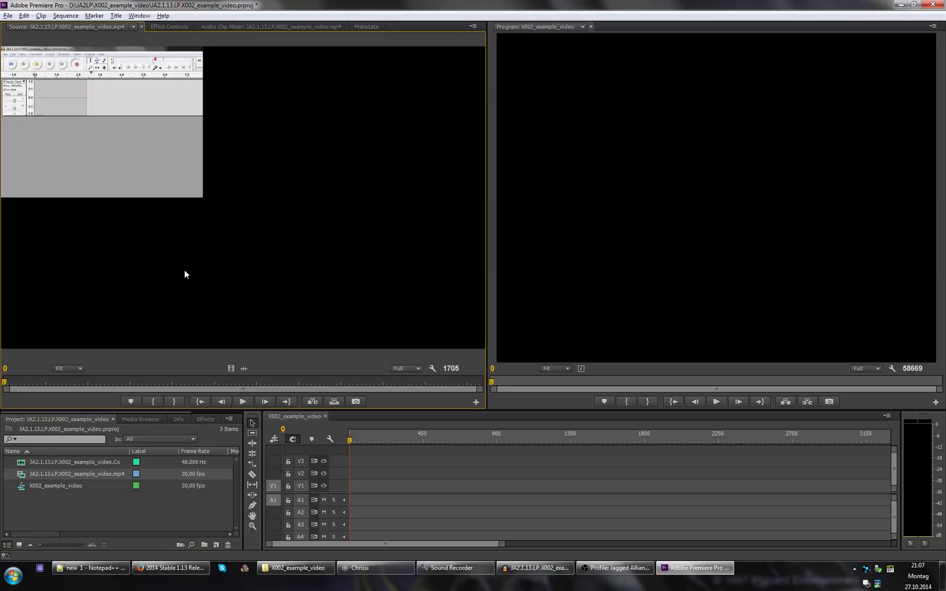
key(shift+Right)
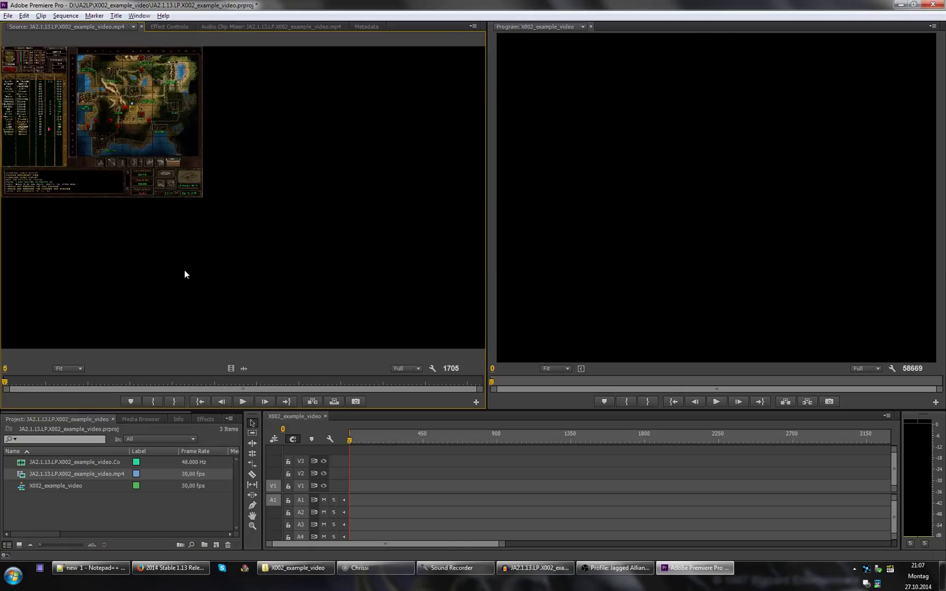
key(space)
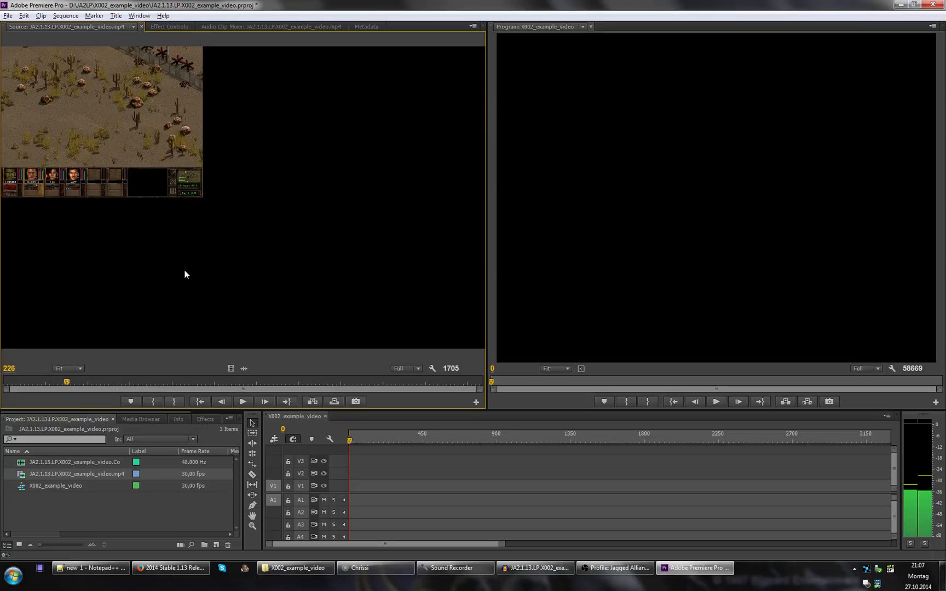
- Step back through the source footage frame by frame and mark the In point at frame 213
key(Left)
key(Left)
key(Left)
key(Left)
key(Left)
key(Left)
key(Left)
key(Left)
key(Left)
key(Left)
key(Left)
key(Left)
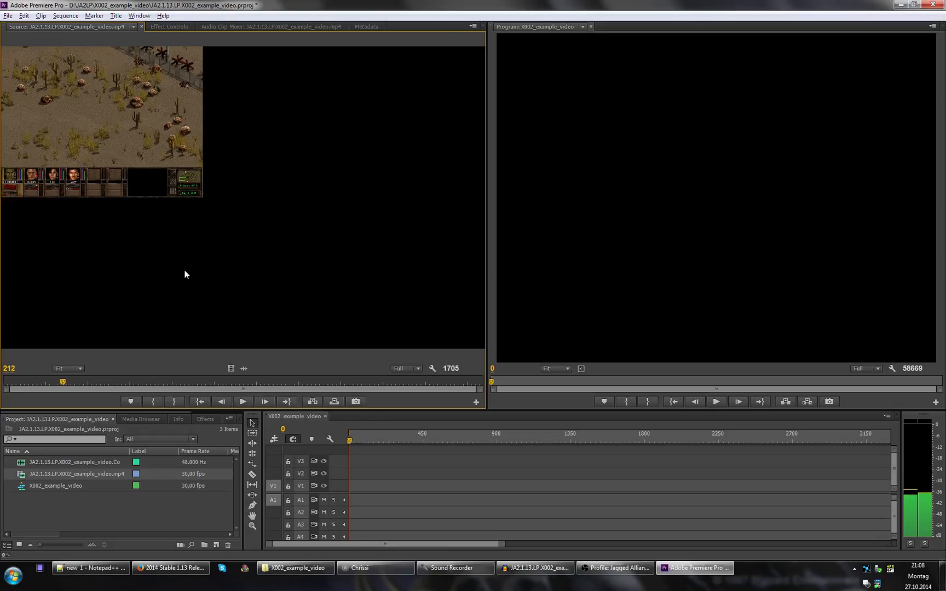
key(Right)
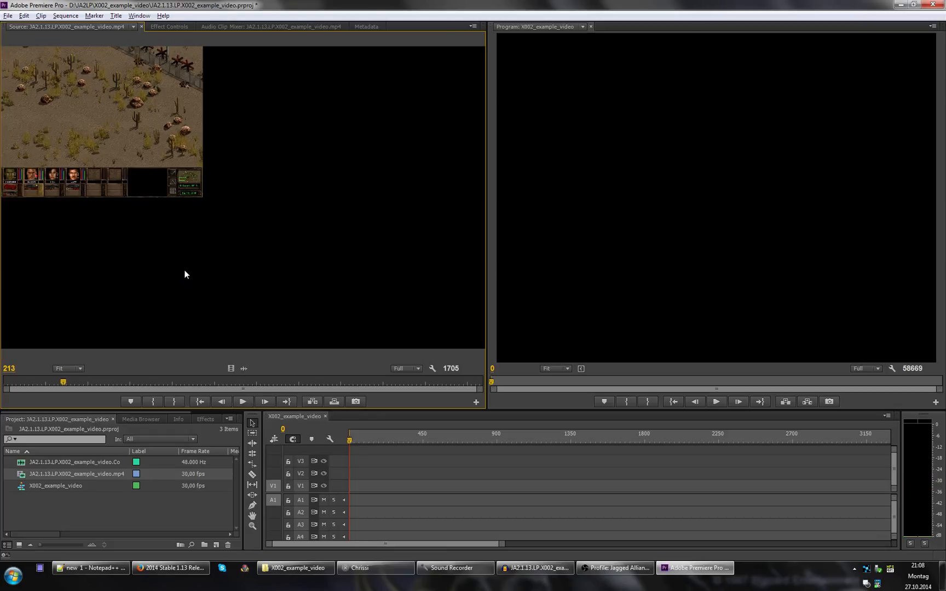
key(Right)
key(i)
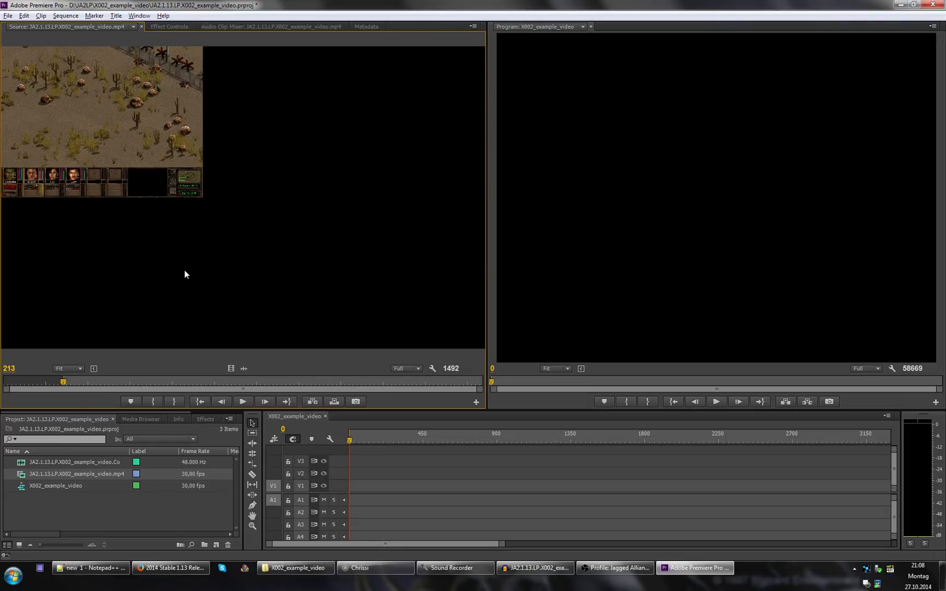
- Mark the source Out point at frame 1623 and overwrite the trimmed MP4 onto V1 and A1 from the sequence start
key(End)
drag(480, 382, 460, 383)
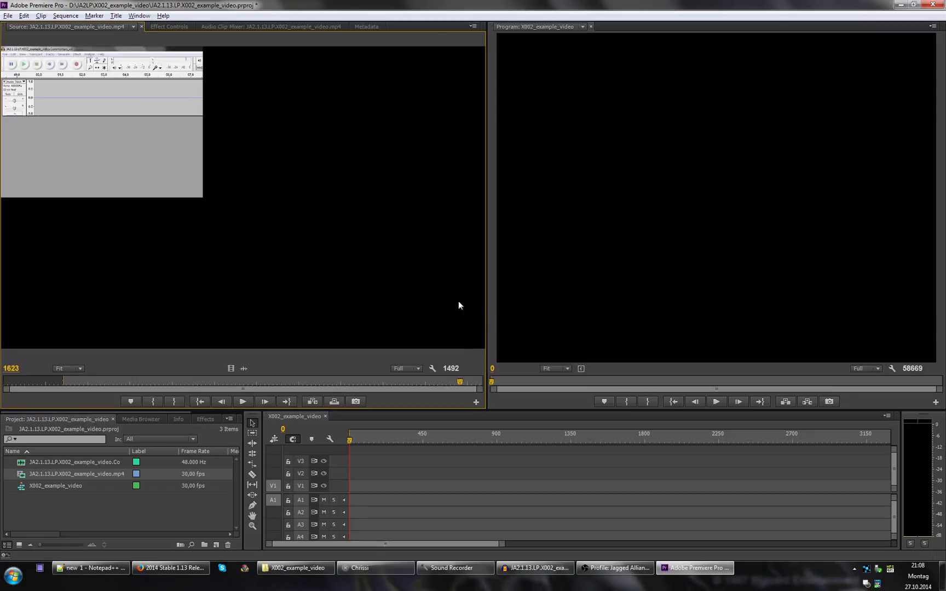
key(o)
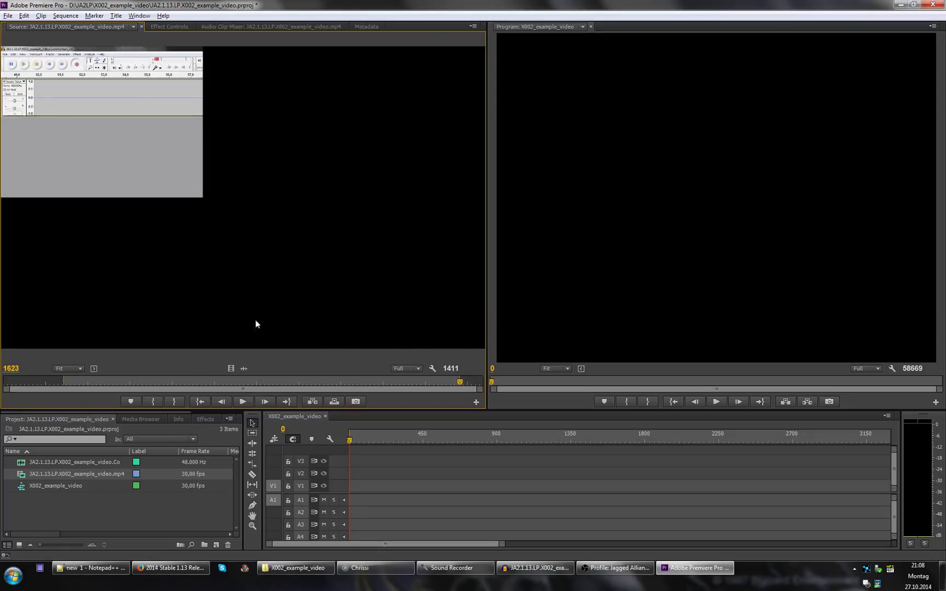
click(337, 401)
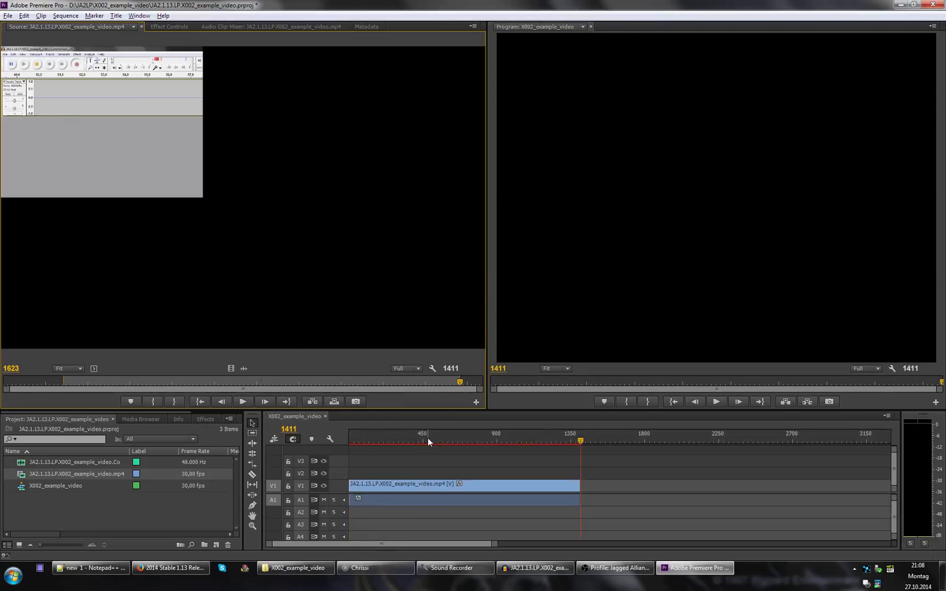
key(ctrl+s)
- Shift the MP4 clip 147 frames later in the sequence and view its picture at frame 390
drag(463, 487, 487, 487)
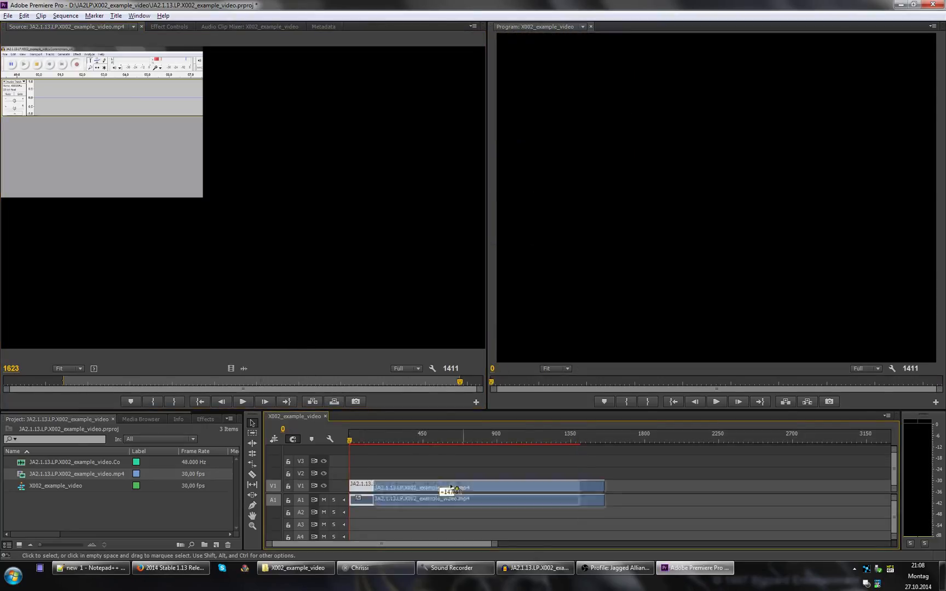
click(432, 451)
click(412, 438)
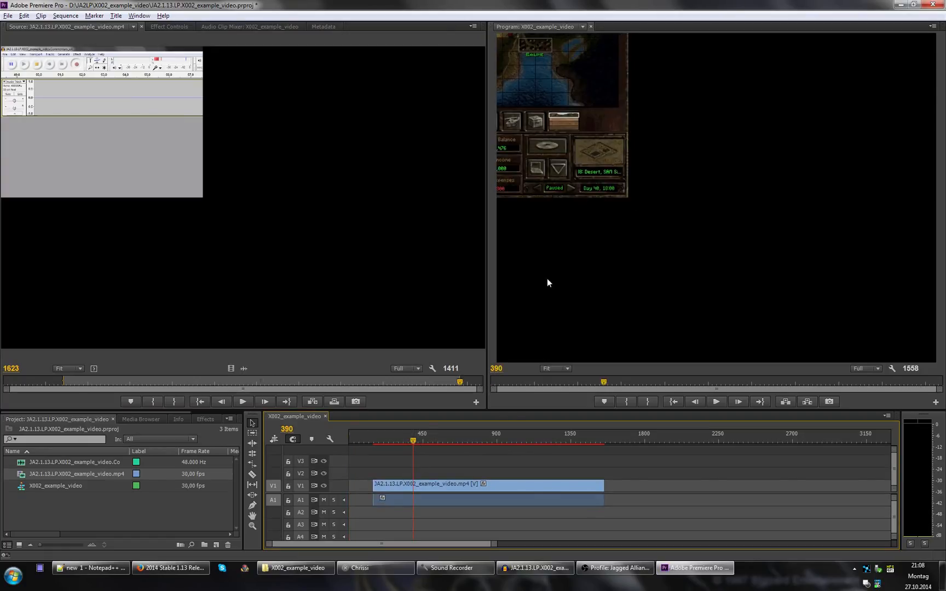
- Play the MP4 from File Explorer in the media player to check its original frame, close it and return to Premiere Pro
click(297, 568)
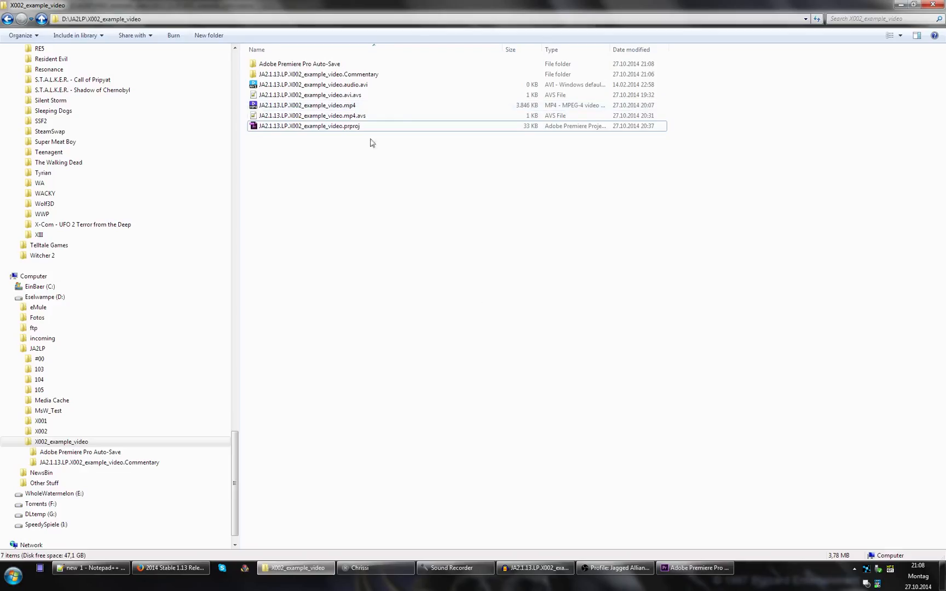
double_click(345, 107)
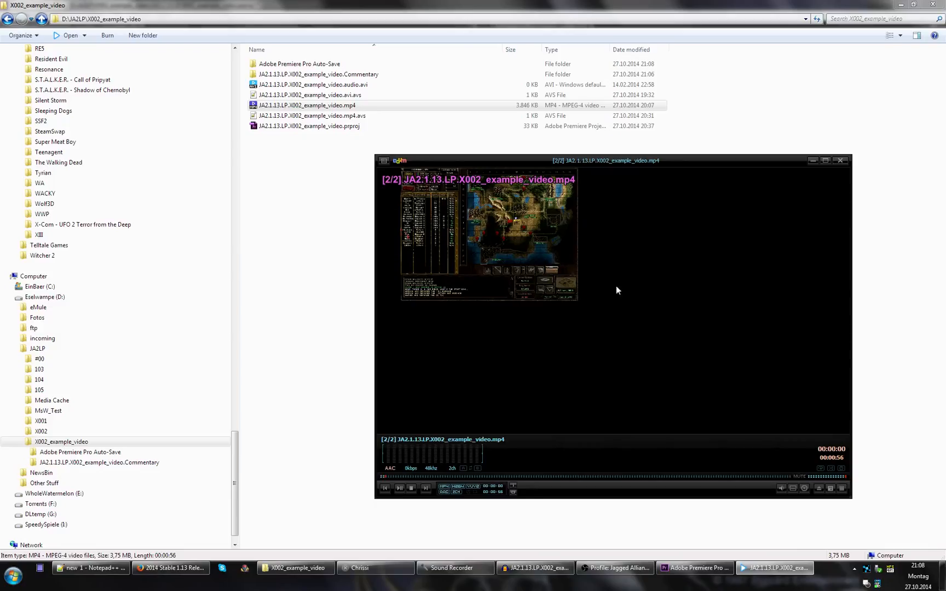
key(space)
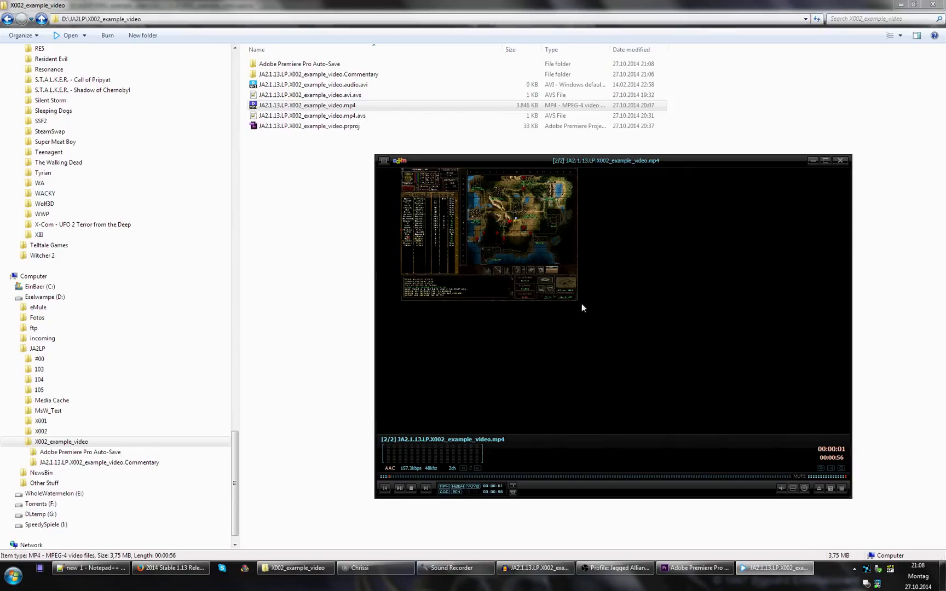
click(841, 161)
click(698, 567)
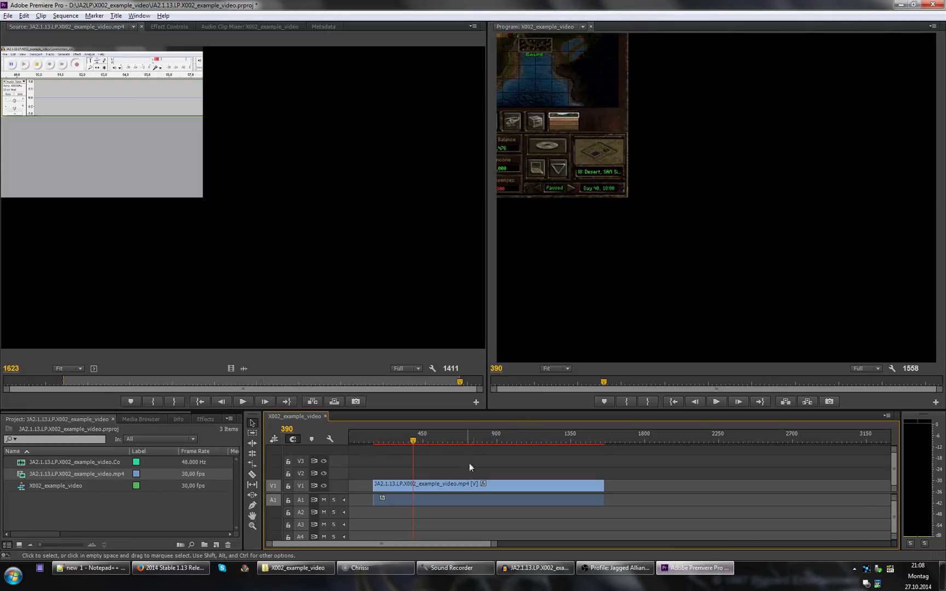
- Set the Motion position of the MP4 clip in the sequence to 960, 600
double_click(494, 485)
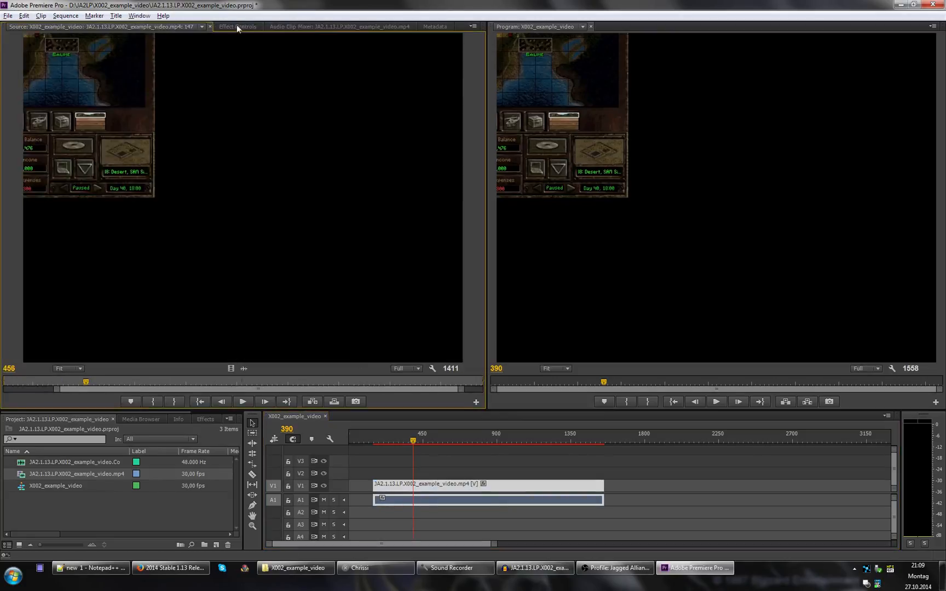
click(236, 25)
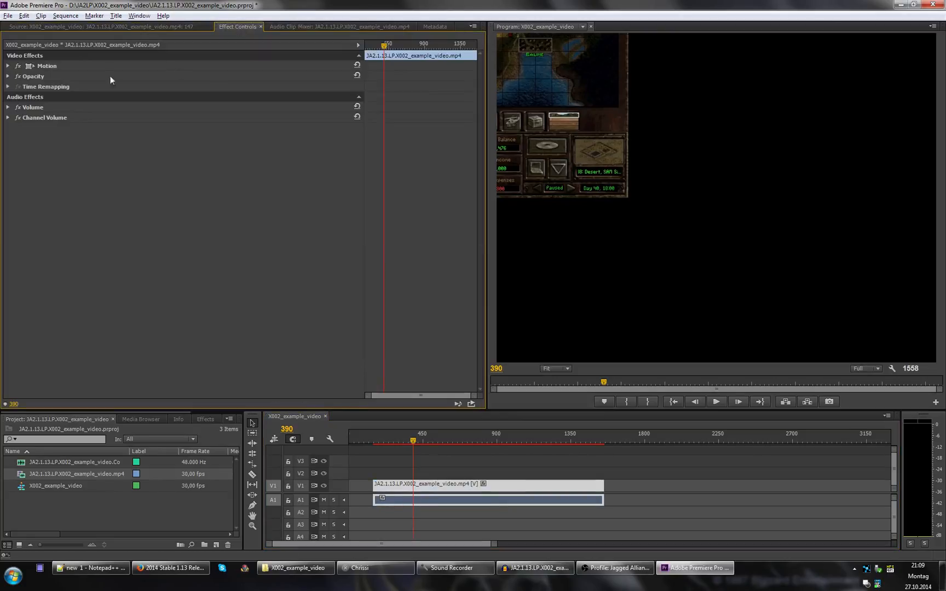
click(8, 66)
click(190, 76)
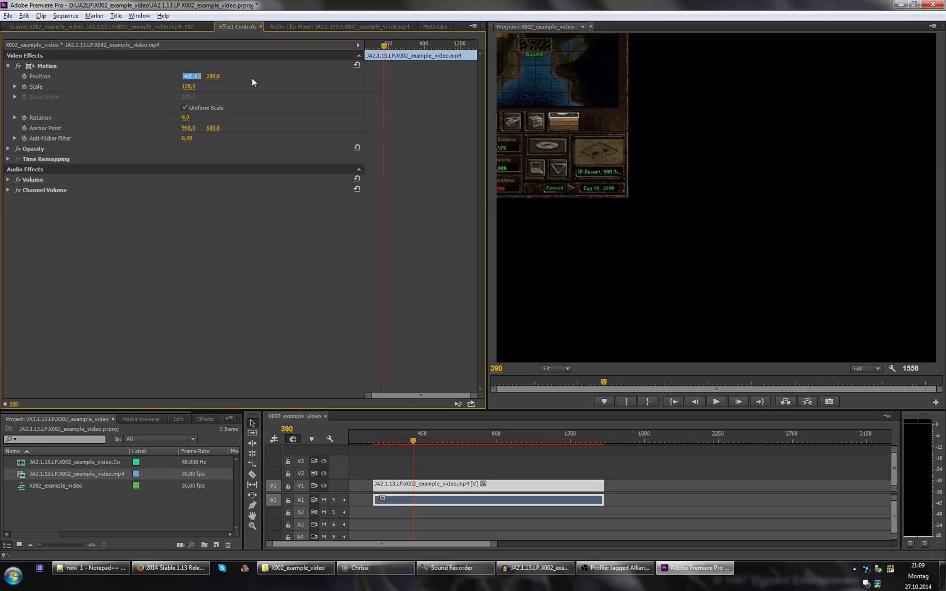
text(960)
key(Tab)
text(600)
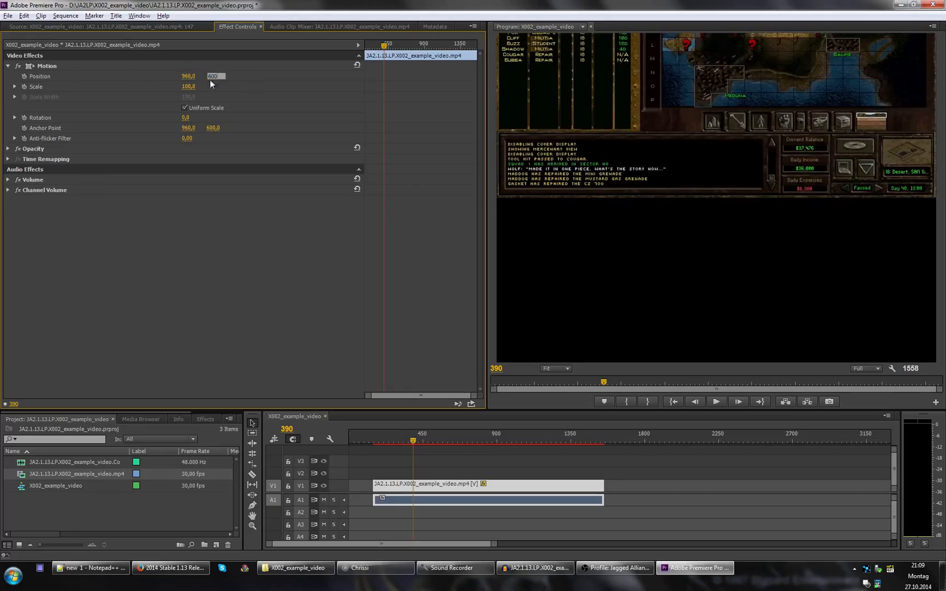
key(Return)
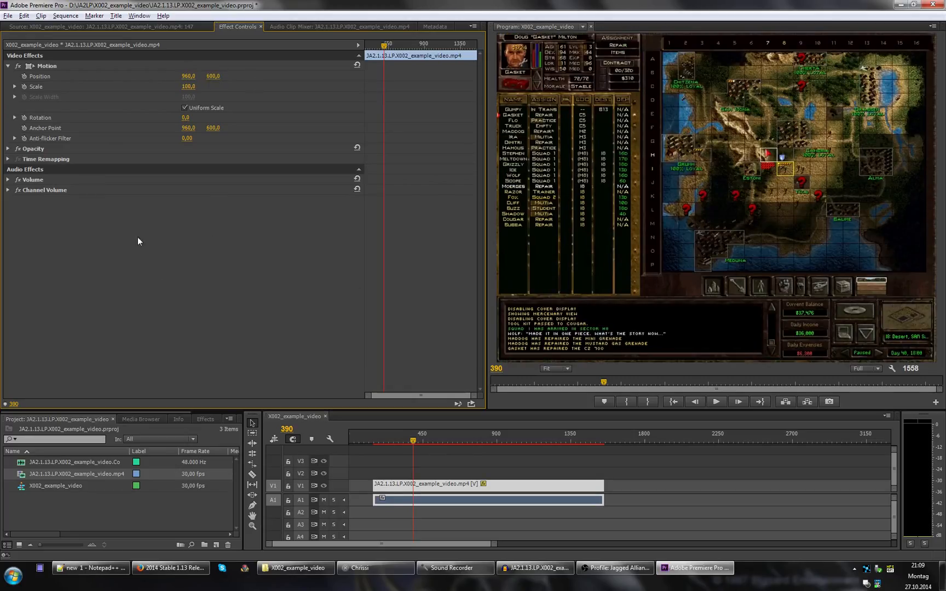
- Set the volume level of the MP4 clip's audio to -8 dB and deselect the clip
click(8, 180)
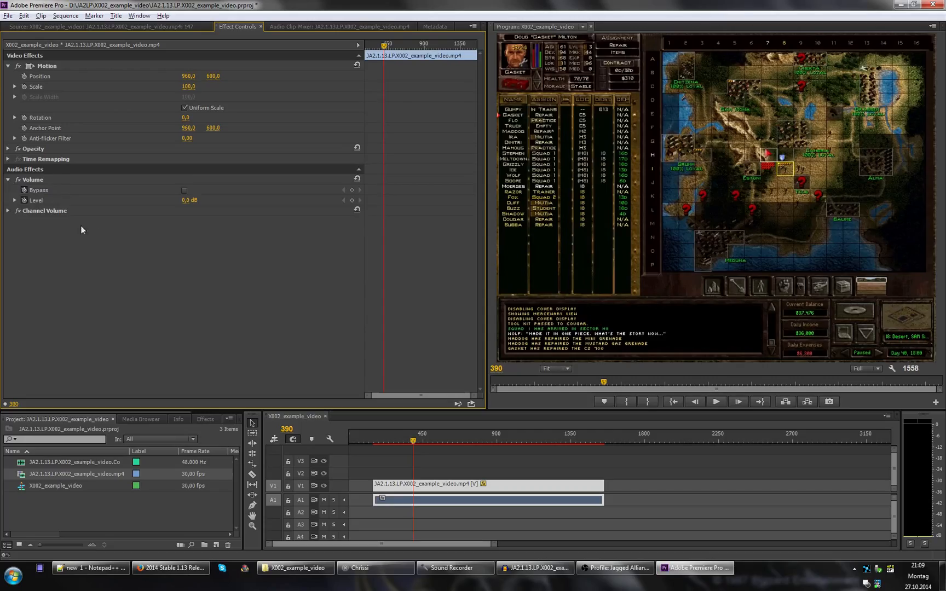
click(187, 201)
text(-8)
key(Return)
click(360, 461)
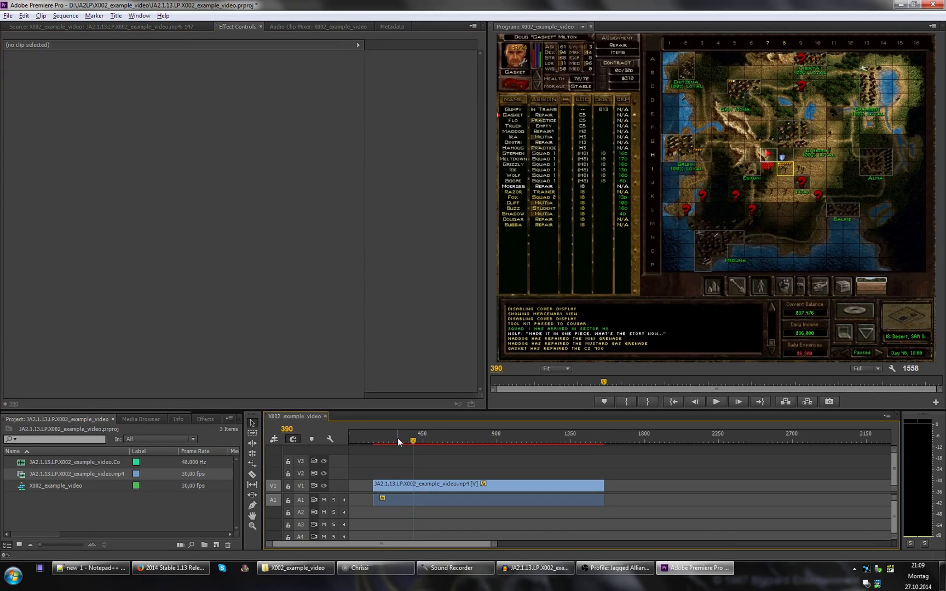
- Play the sequence from frame 240 to about frame 443 to check the repositioned picture and the audio level
key(Home)
drag(384, 434, 388, 438)
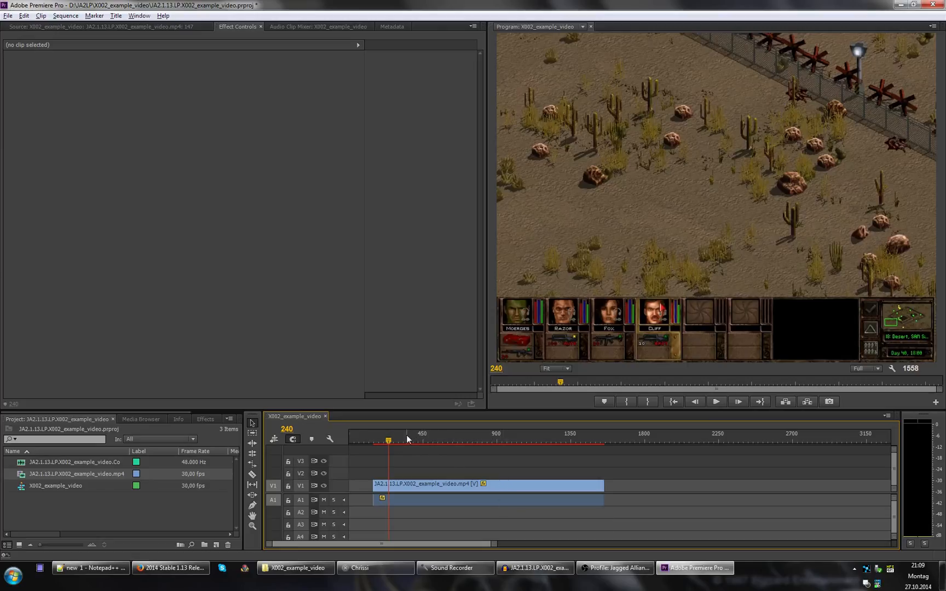
key(space)
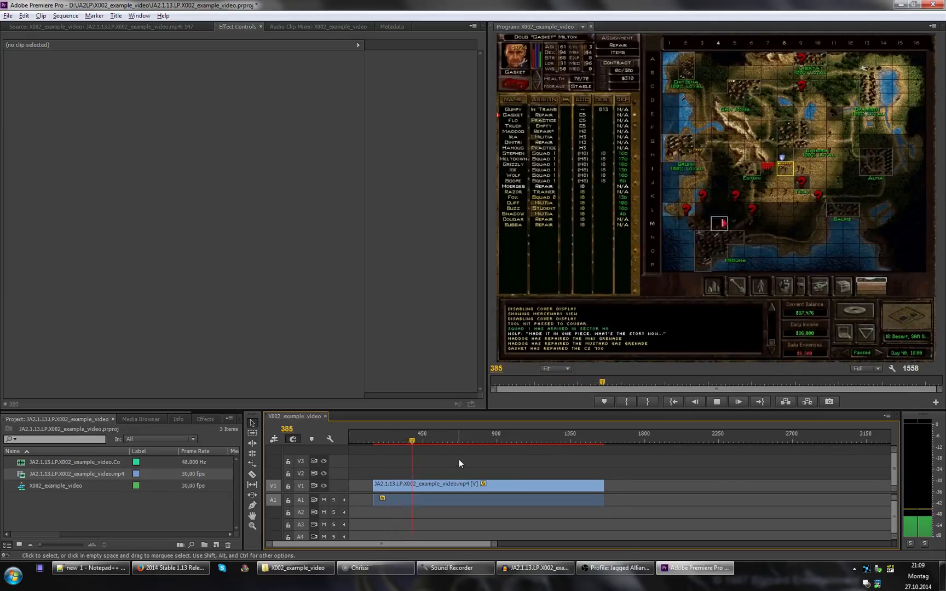
key(space)
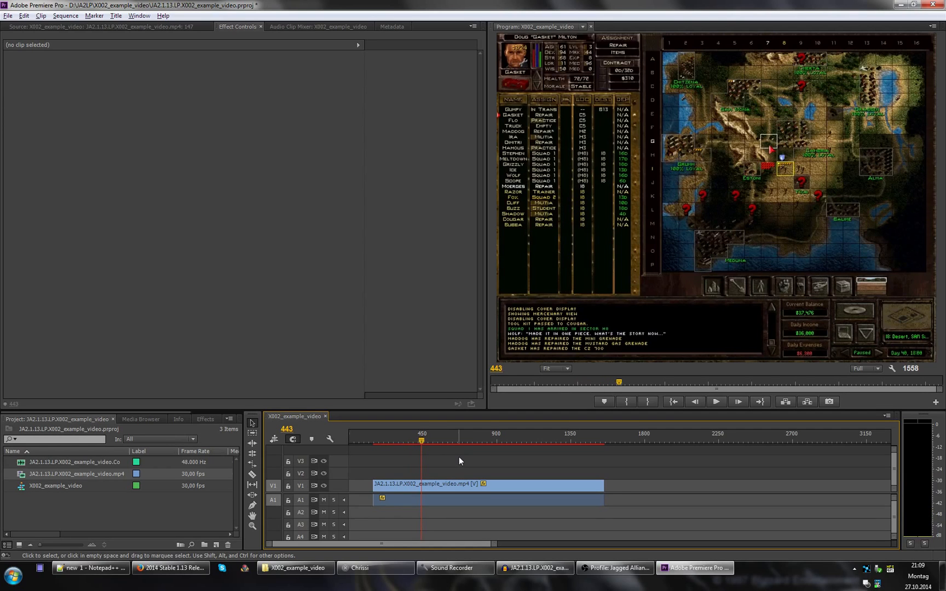
- Unlink the video and audio of the MP4 clip in the sequence and select each part separately
click(451, 485)
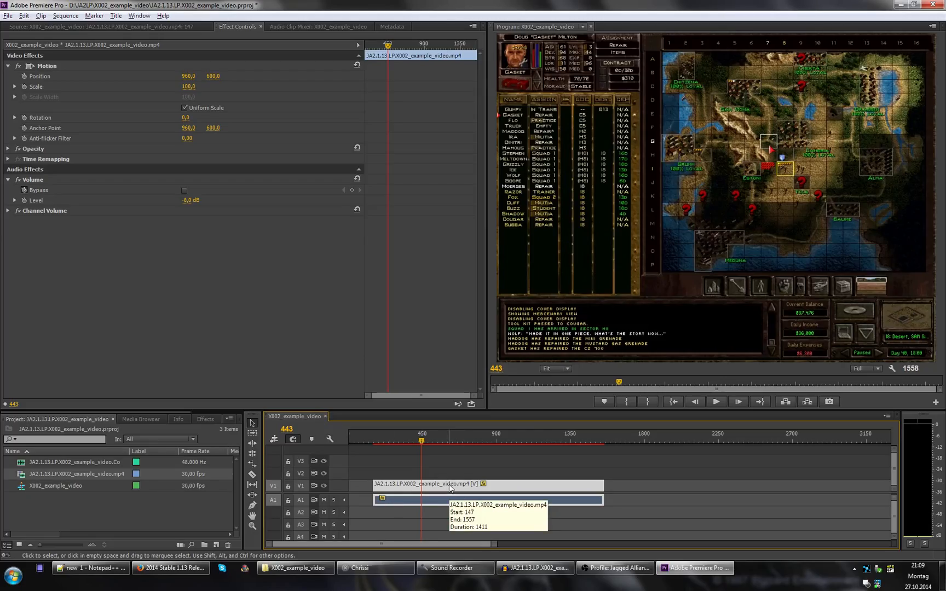
right_click(449, 487)
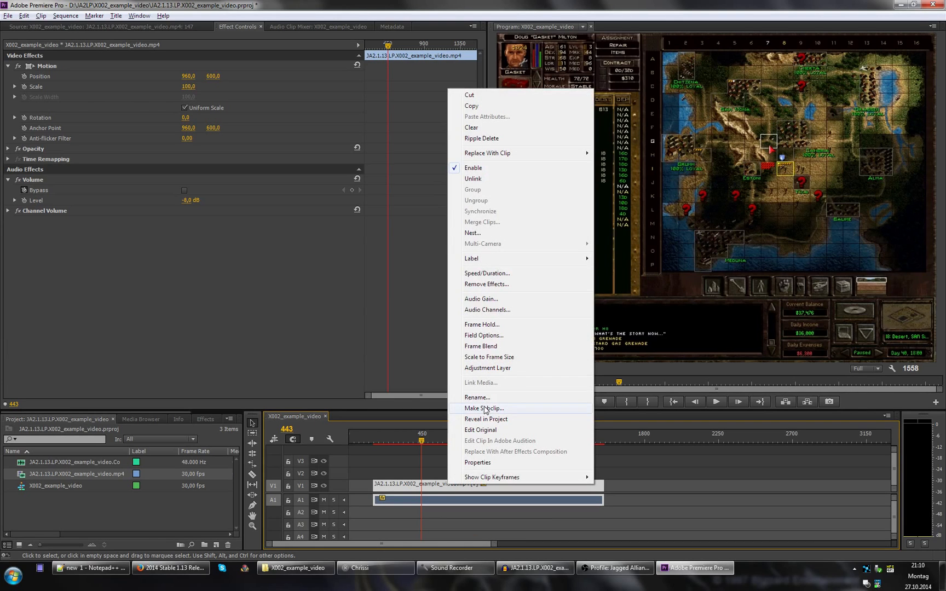
click(490, 182)
click(449, 455)
click(441, 484)
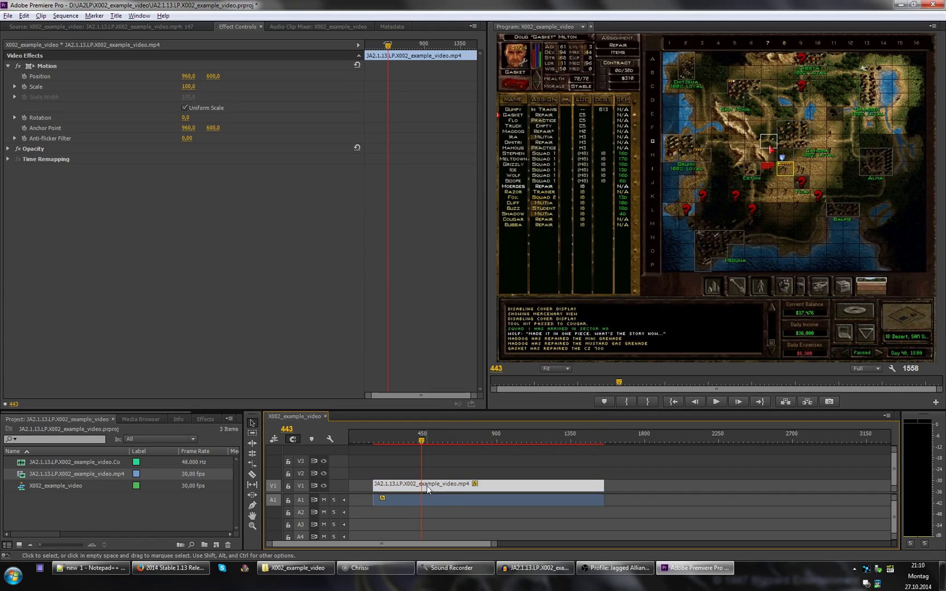
click(441, 499)
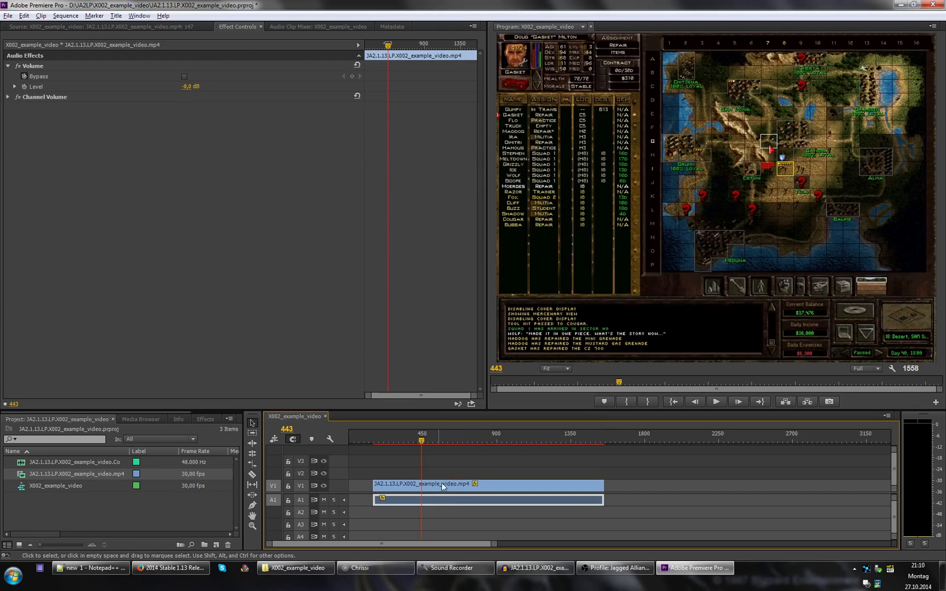
- Scrub and play through the MP4 clip to find a moment suited to checking audio sync, returning to frame 961
drag(424, 442, 519, 443)
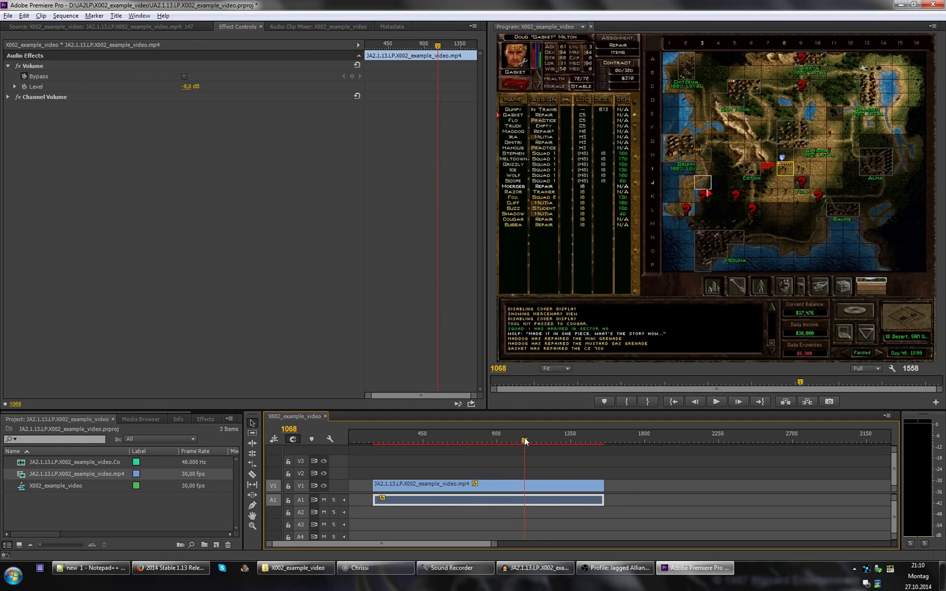
drag(525, 441, 566, 442)
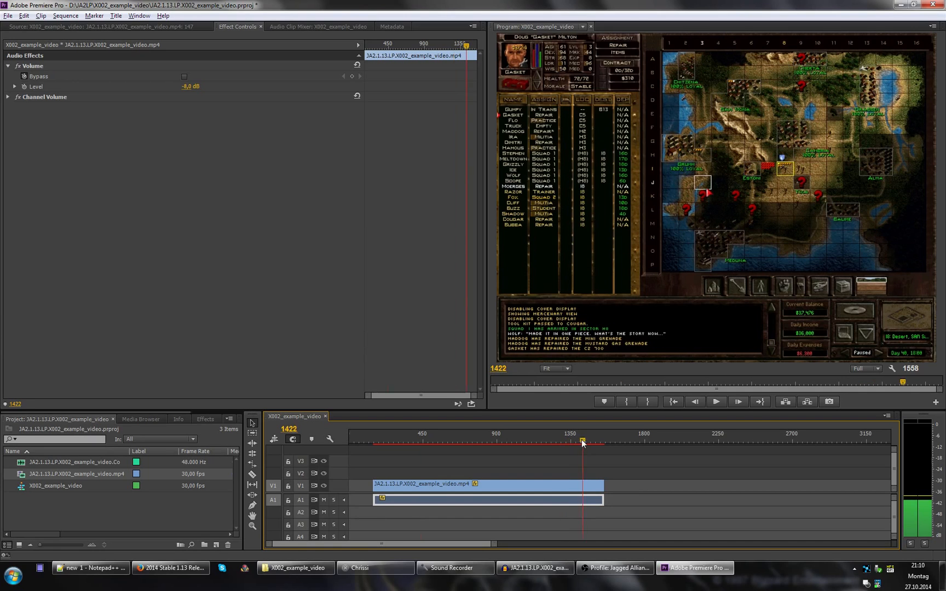
click(420, 441)
click(437, 441)
click(453, 487)
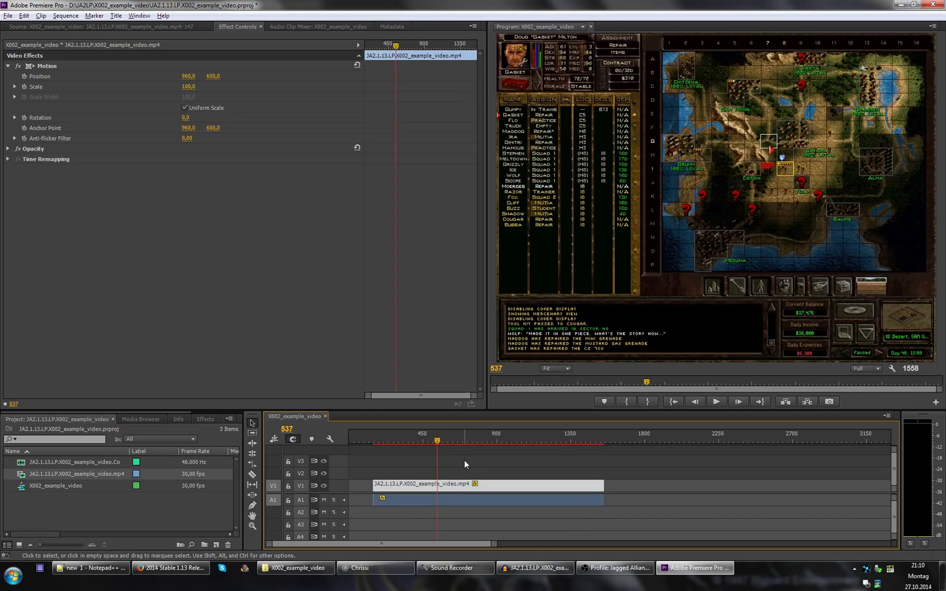
click(454, 439)
click(468, 438)
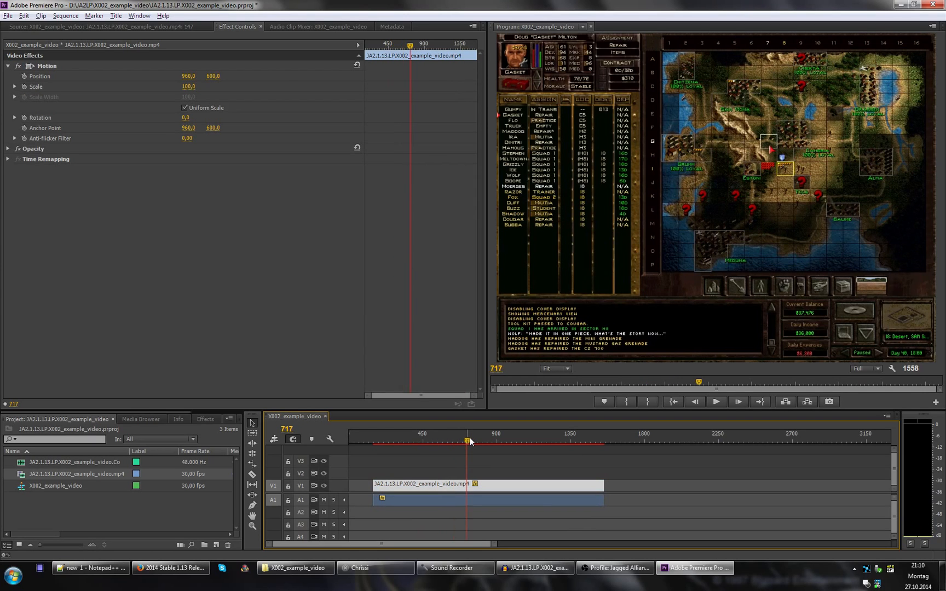
drag(470, 437, 519, 437)
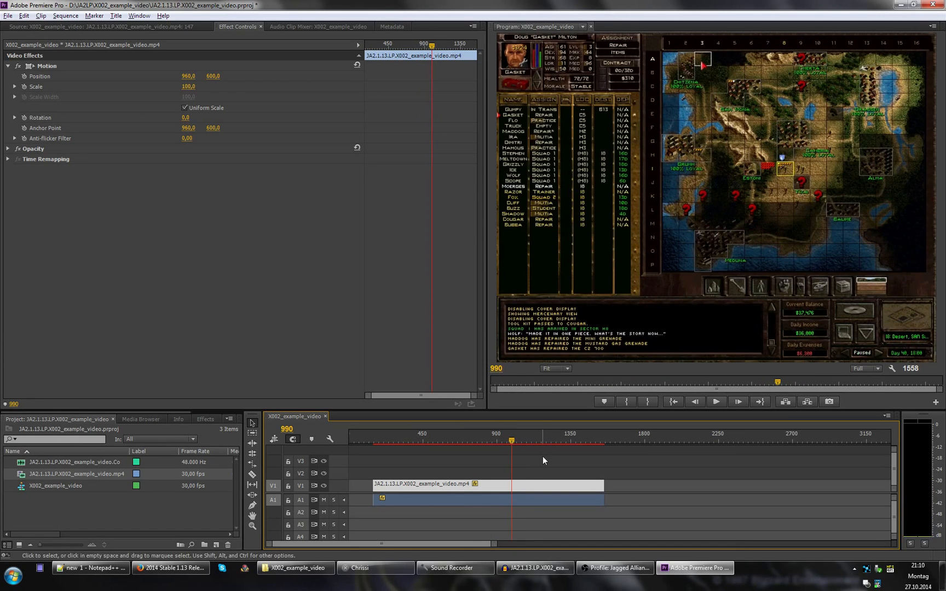
key(space)
key(space)
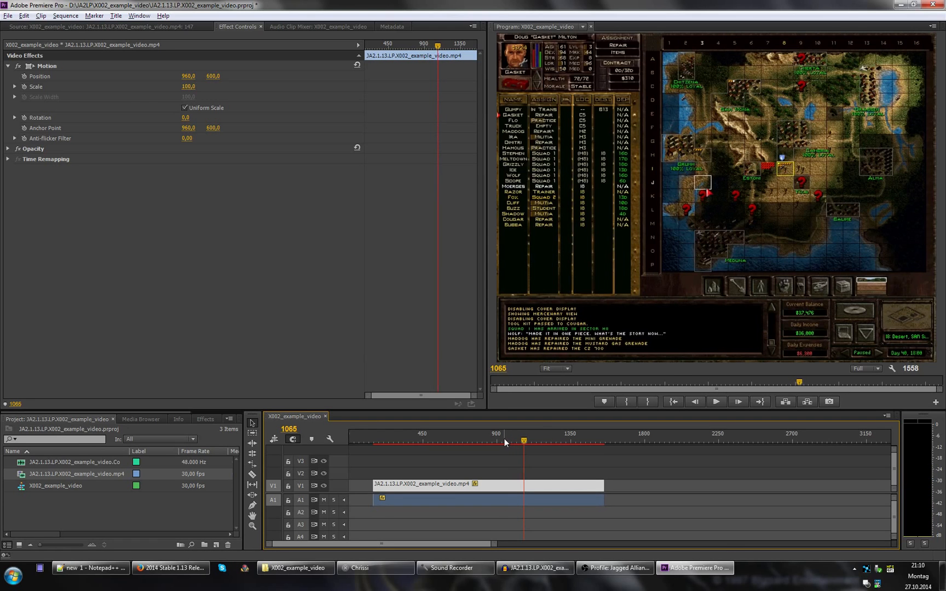
click(505, 438)
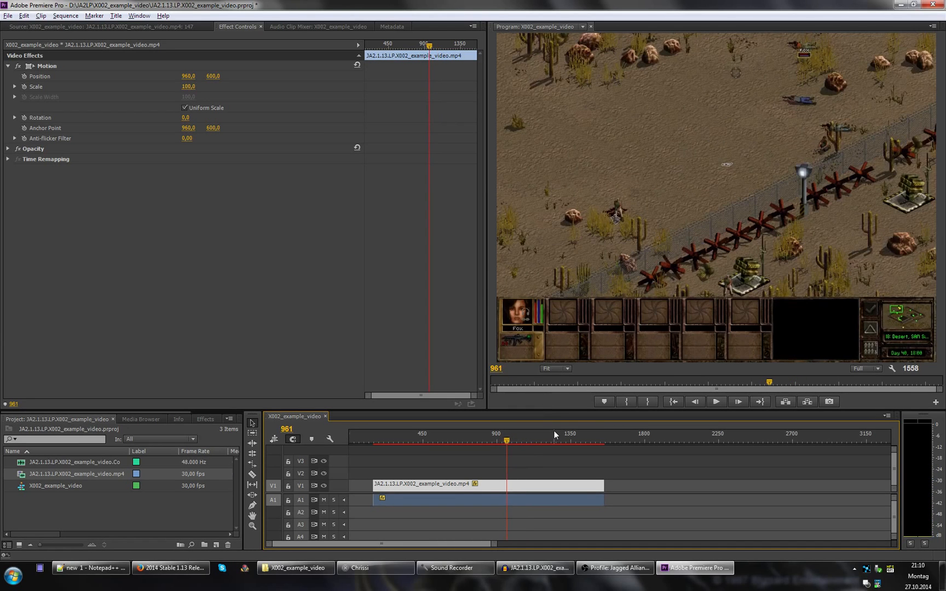
- Step back to frame 937 and play to frame 1064 to check picture and sound across the scene change
key(Left)
key(Left)
key(Left)
key(Left)
key(Left)
key(Left)
key(Left)
key(Left)
key(Left)
key(Left)
key(Left)
key(Left)
key(Left)
key(Left)
key(Left)
key(Left)
key(Left)
key(Left)
key(Left)
key(Left)
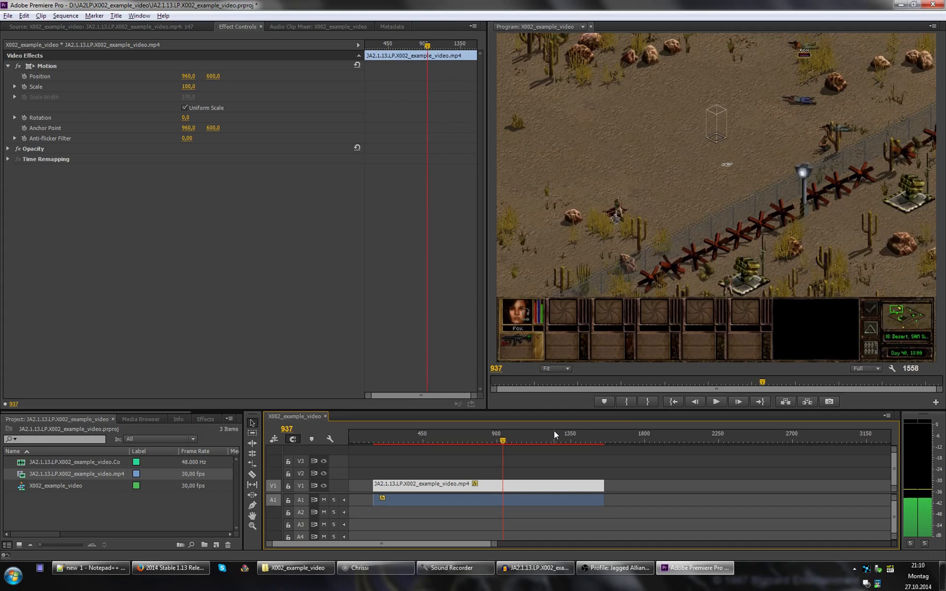
key(space)
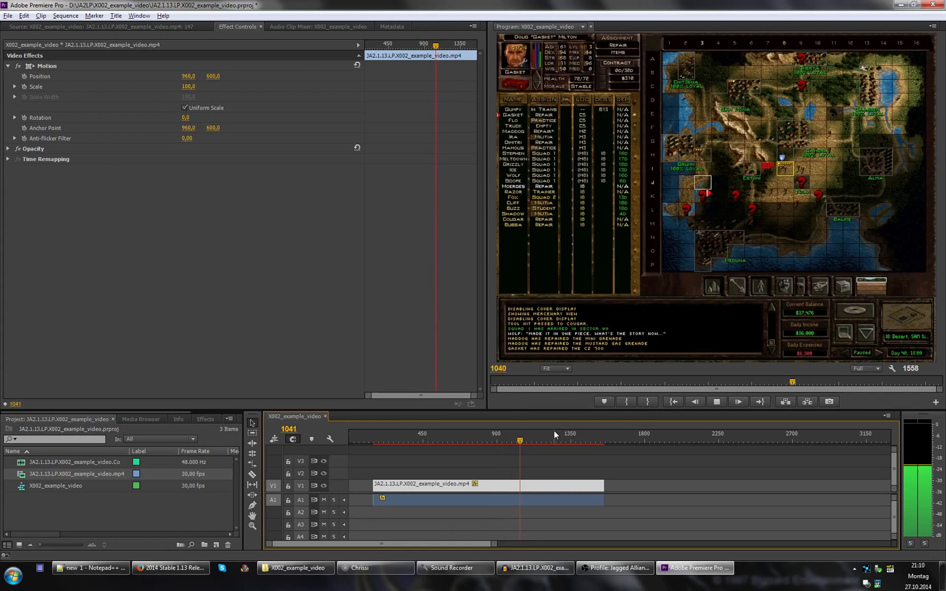
key(space)
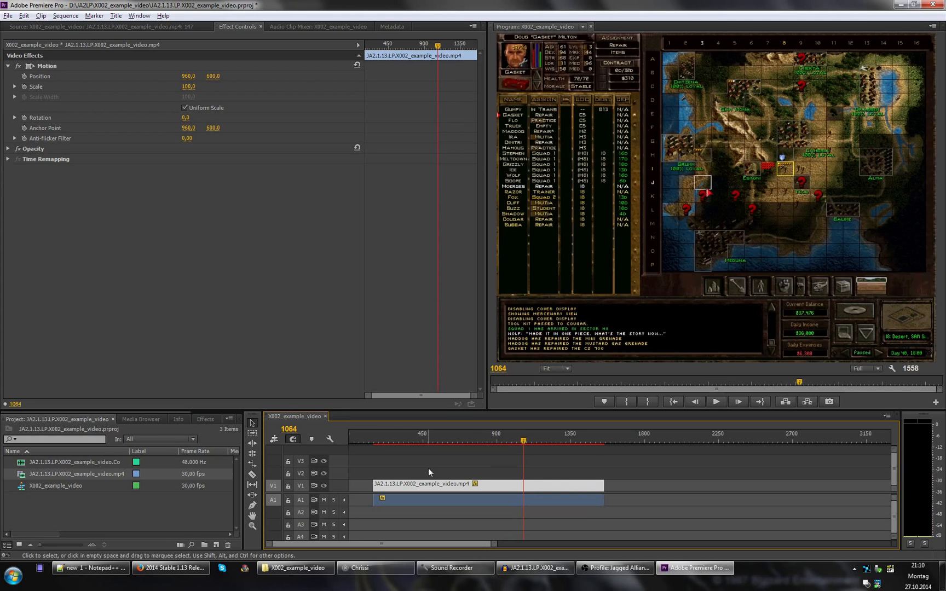
- Slip the unlinked MP4 audio on A1 earlier beneath its video with the Slip tool
click(255, 486)
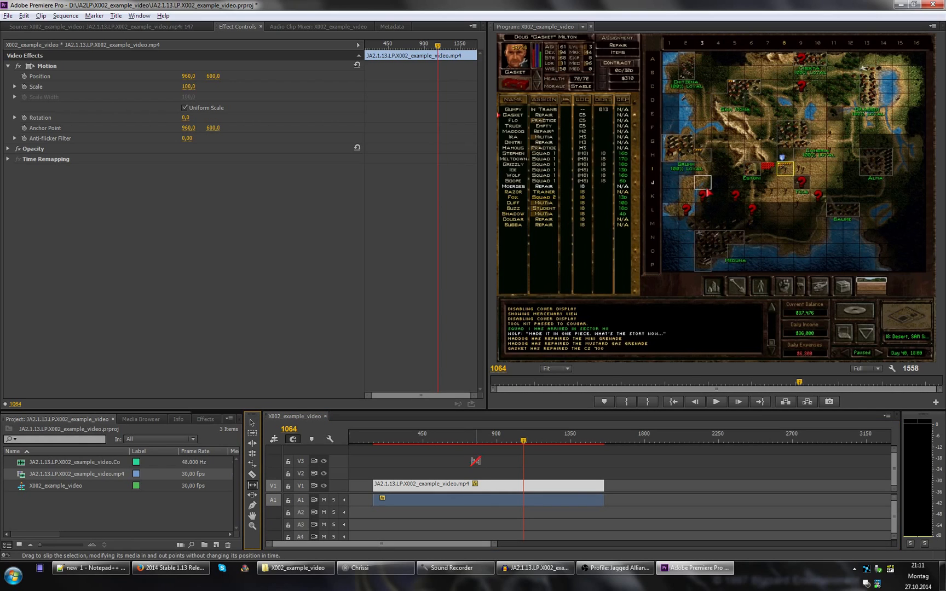
click(465, 500)
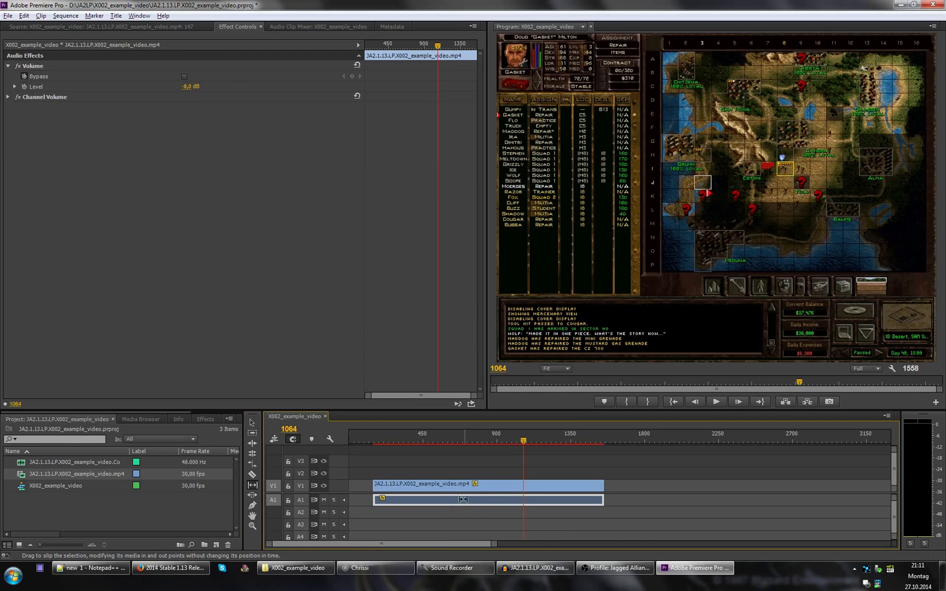
drag(472, 499, 457, 501)
- Play the sequence up to frame 960 to check the slipped audio against the cut to the desert scene
click(453, 435)
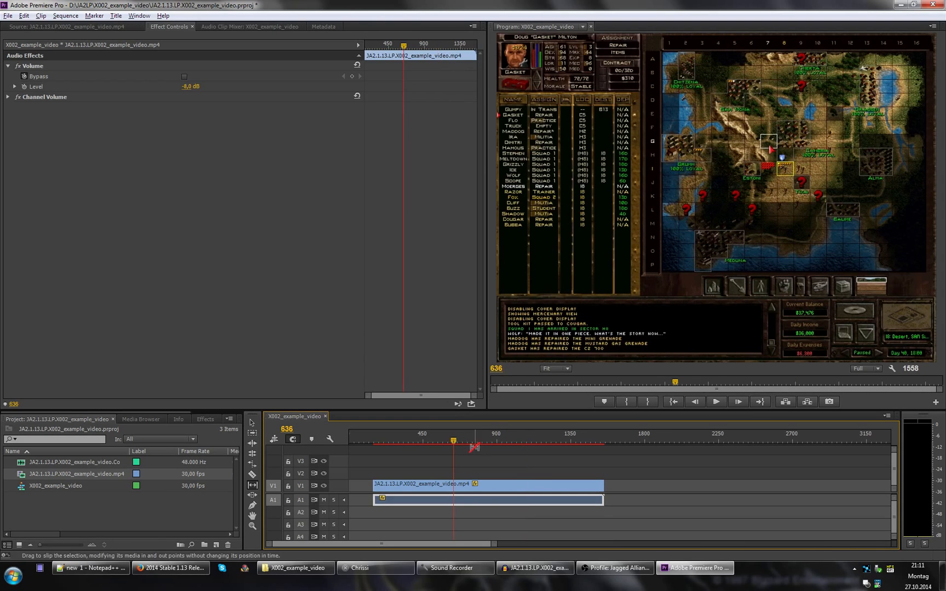
click(478, 435)
key(space)
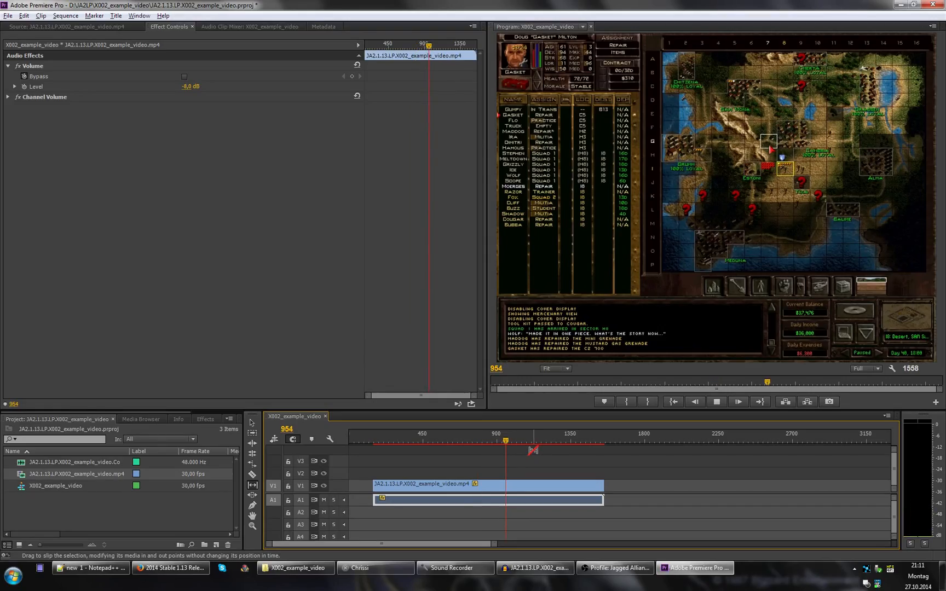
key(space)
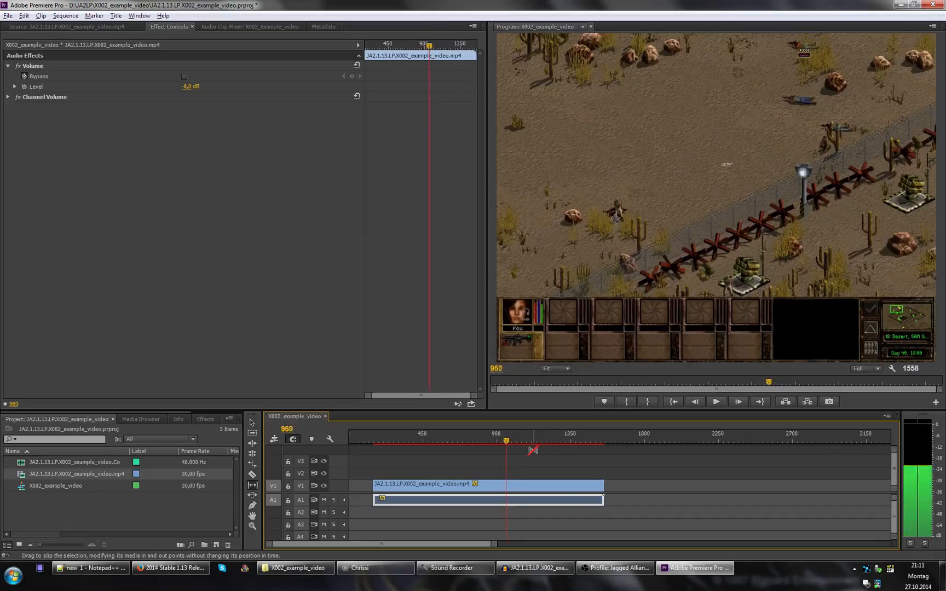
- Step frame by frame through the desert scene between frames 945 and 972 to compare the sound with the picture
key(Left)
key(Left)
key(Left)
key(Left)
key(Left)
key(Left)
key(Left)
key(Left)
key(Left)
key(Left)
key(Left)
key(Left)
key(Left)
key(Left)
key(Left)
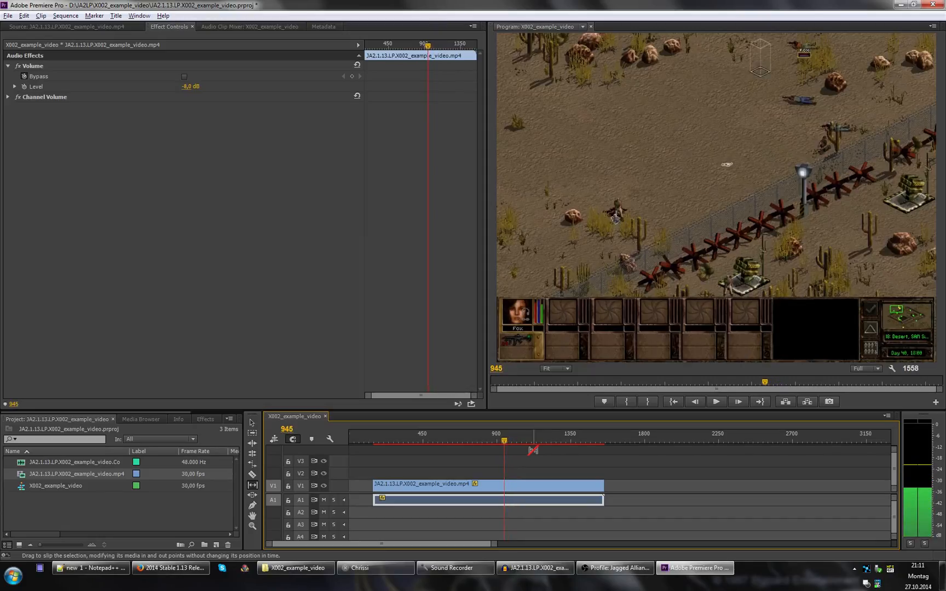
key(space)
key(Left)
key(Left)
key(Left)
key(Left)
key(Left)
key(Left)
key(Left)
key(Left)
key(Left)
key(Left)
key(Left)
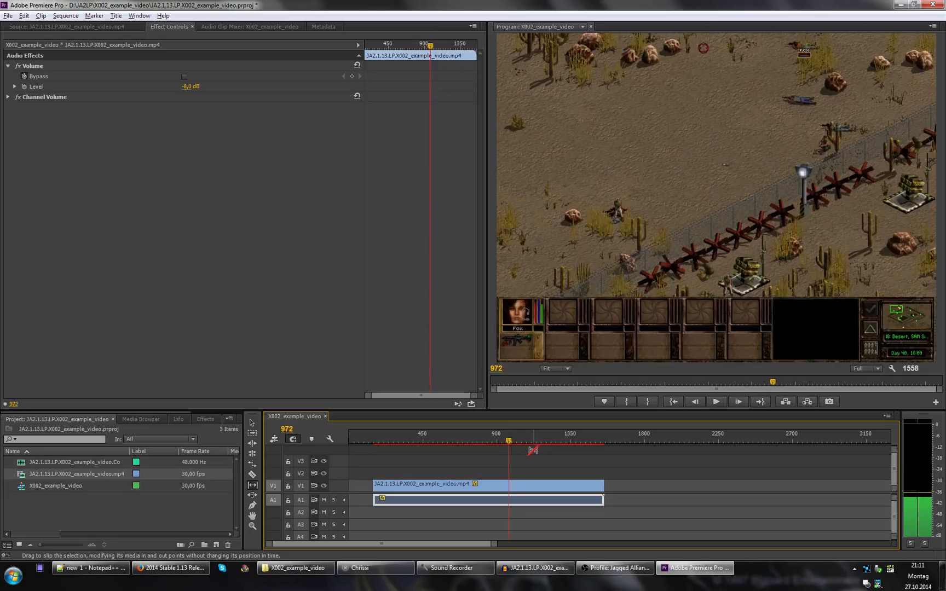
- Zoom in on the timeline and slip the MP4 audio on A1 a little later against its video
key(=)
key(=)
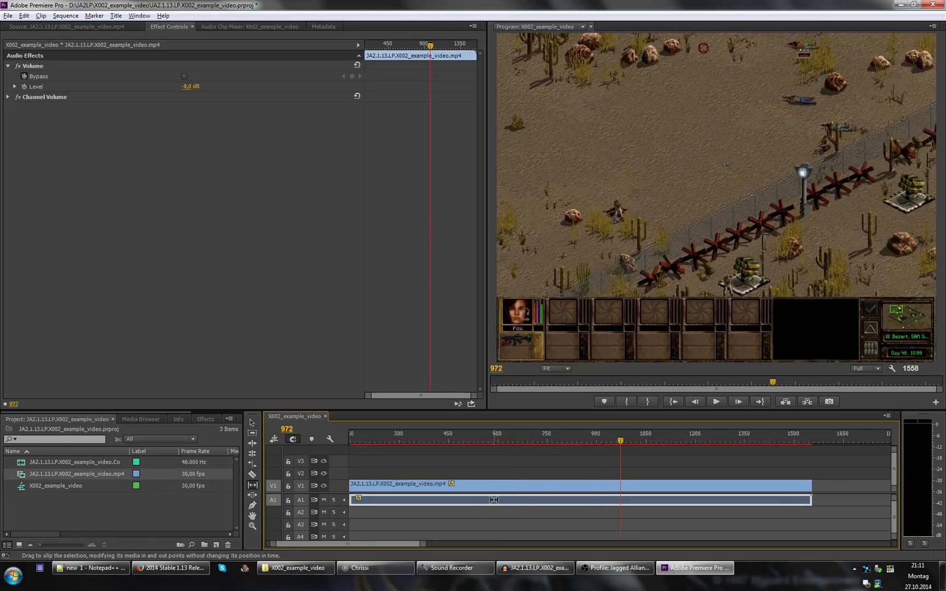
drag(522, 503, 531, 503)
- Play the desert scene to about frame 986 and step around frame 964 to examine the audio sync
drag(612, 446, 576, 431)
key(space)
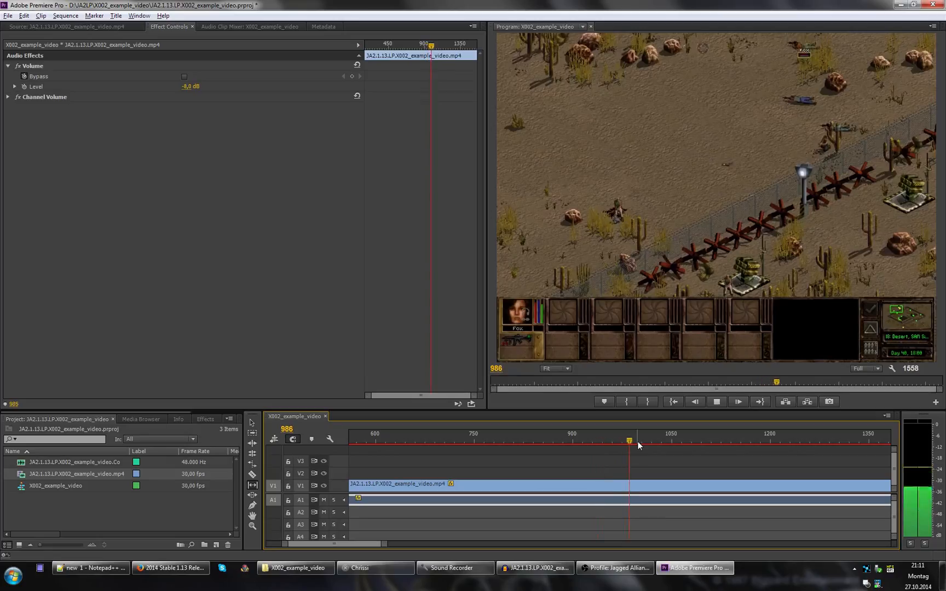
key(space)
key(Right)
key(Right)
key(Right)
key(Right)
key(Right)
key(Right)
key(Right)
key(Right)
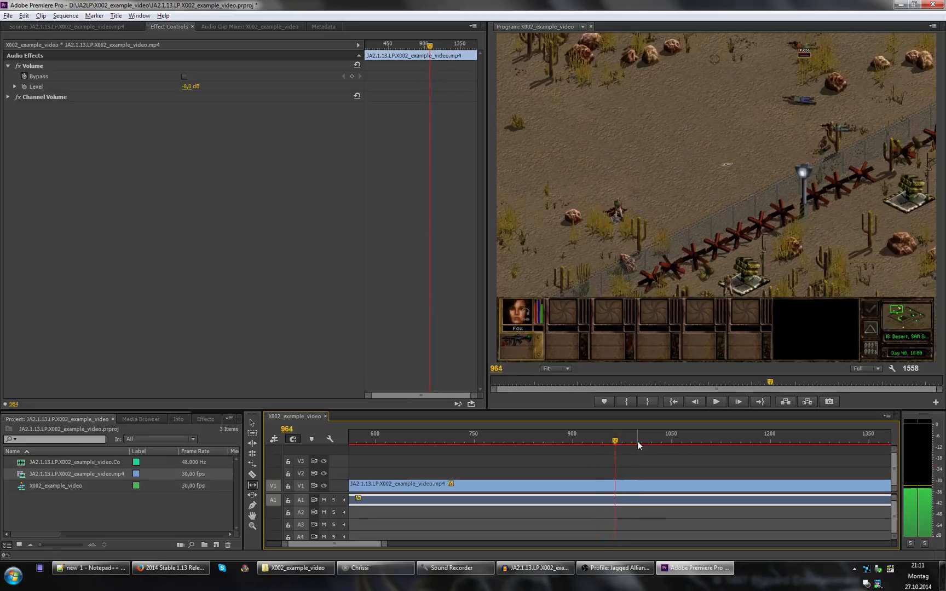
- Step to the gunshot at frame 976 and slip the MP4 audio on A1 slightly later to match it
key(Right)
key(Right)
key(Right)
key(Right)
key(Right)
key(Right)
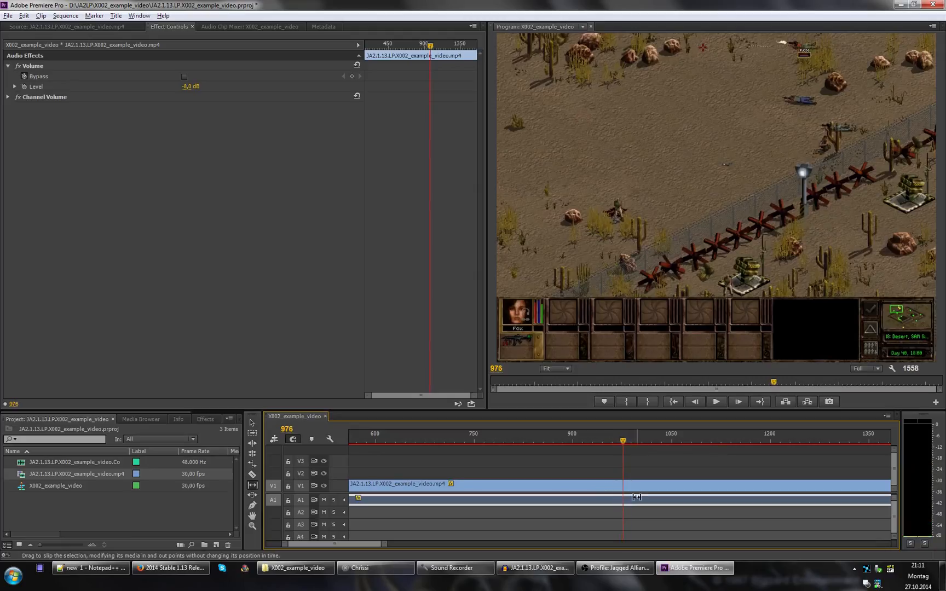
drag(637, 497, 641, 497)
- Step back and forth between frames 960 and 979 to check the audio against the gunshot
key(Left)
key(Left)
key(Left)
key(Left)
key(Left)
key(Left)
key(Left)
key(Left)
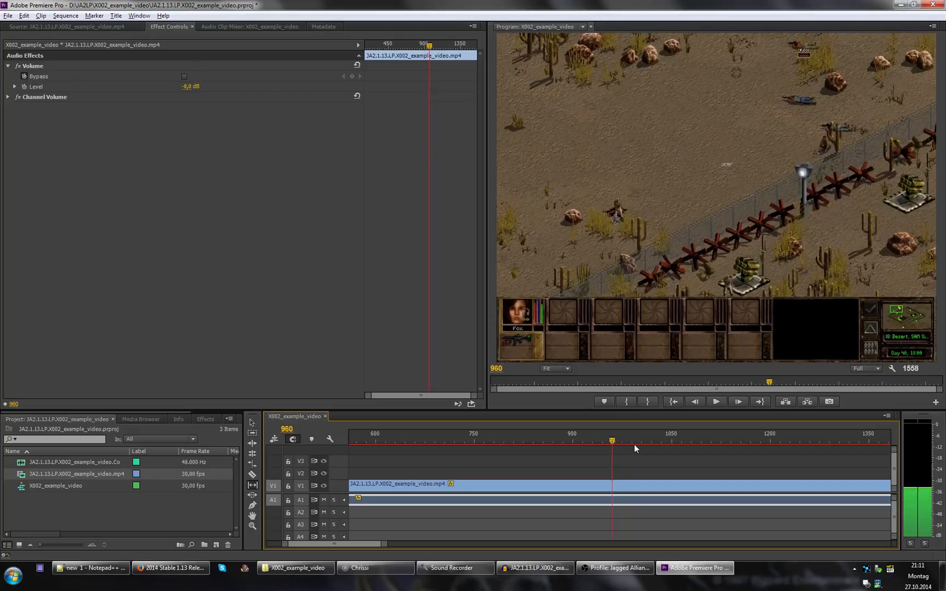
key(Right)
key(Right)
key(Right)
key(Right)
key(Right)
key(Right)
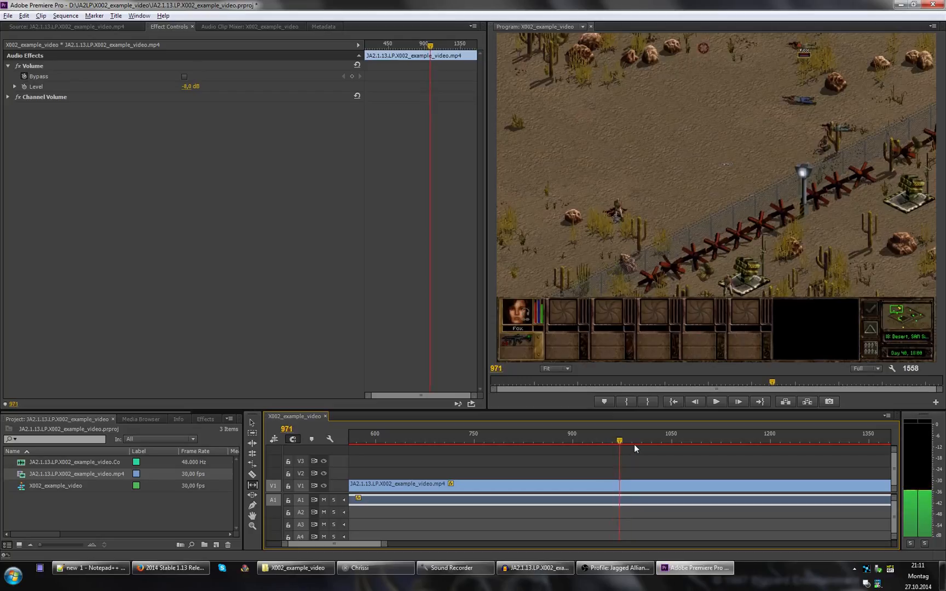
key(Right)
key(Right)
key(Right)
key(Right)
key(Right)
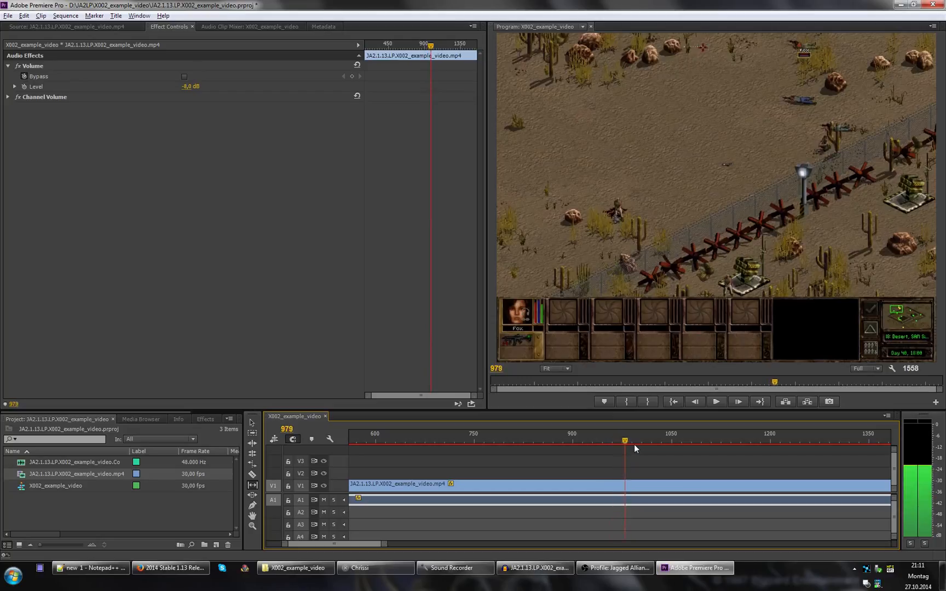
key(Left)
key(Left)
key(Left)
key(Left)
key(Left)
key(Left)
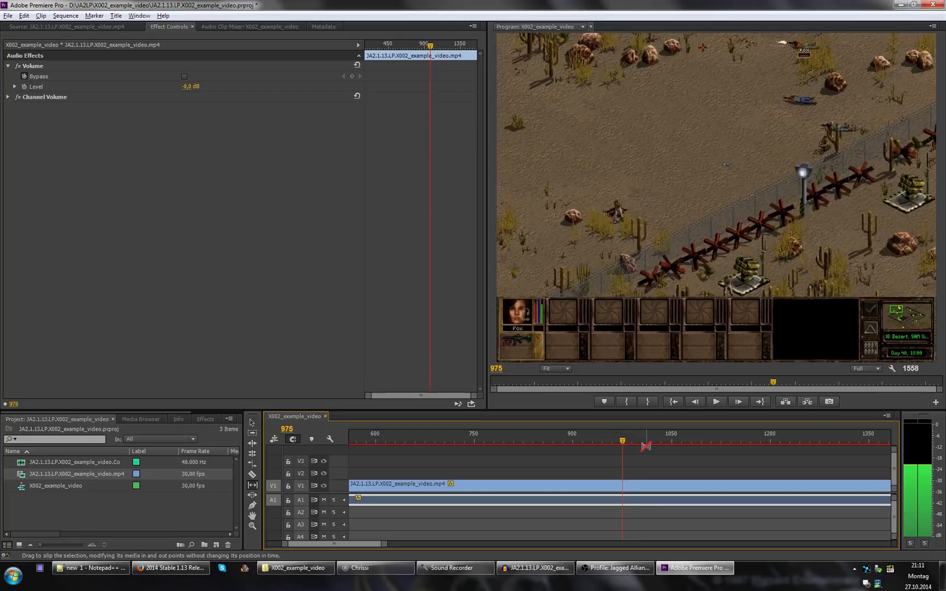
- Step to frame 977 and fine-tune the slip of the MP4 audio on A1 slightly later
key(Right)
key(Right)
key(Right)
key(Right)
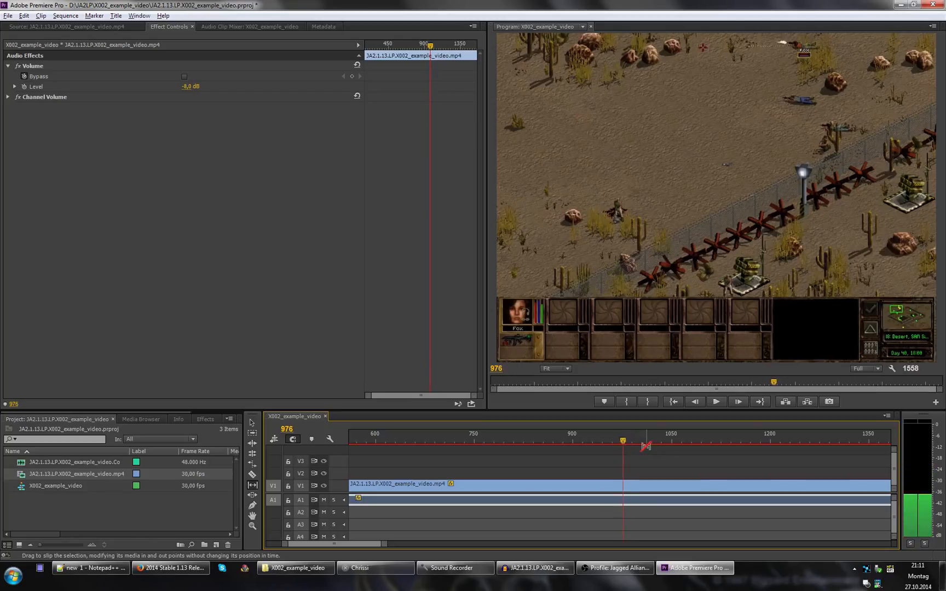
drag(645, 503, 647, 500)
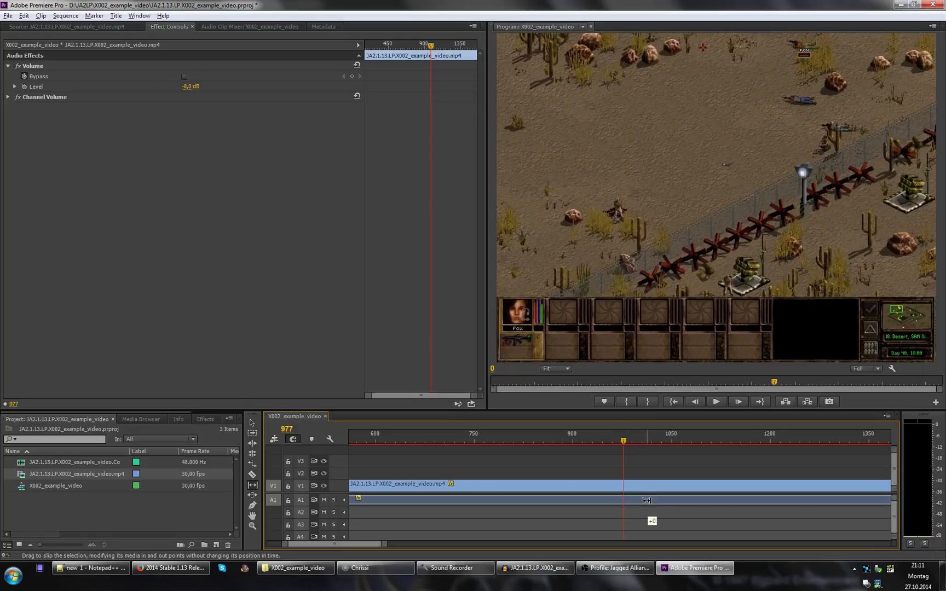
- Step through the frames from 965 to beyond the gunshot and back to recheck the audio sync
drag(622, 441, 615, 437)
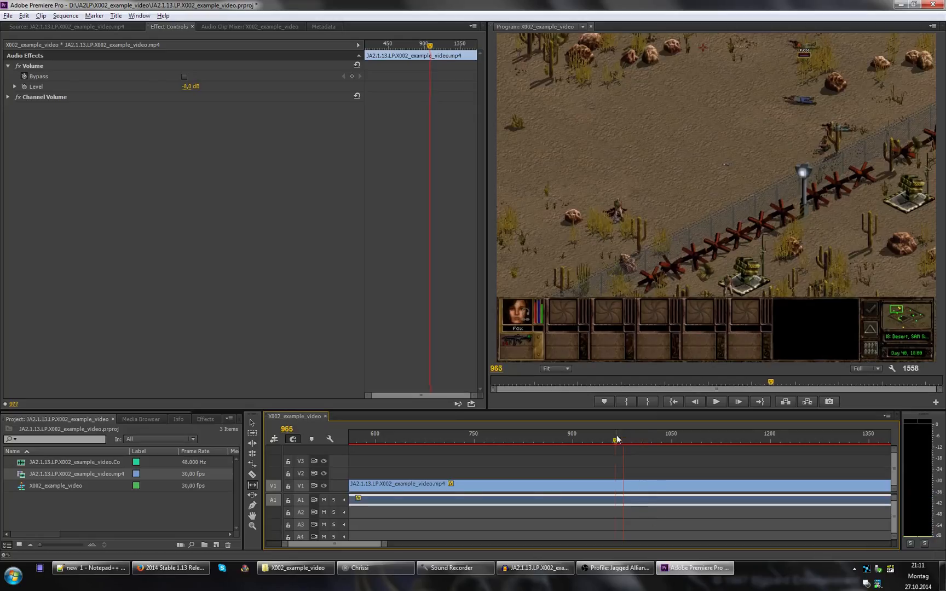
key(Right)
key(Right)
key(Right)
key(Right)
key(Right)
key(Right)
key(Right)
key(Right)
key(Right)
key(Right)
key(Right)
key(Right)
key(Right)
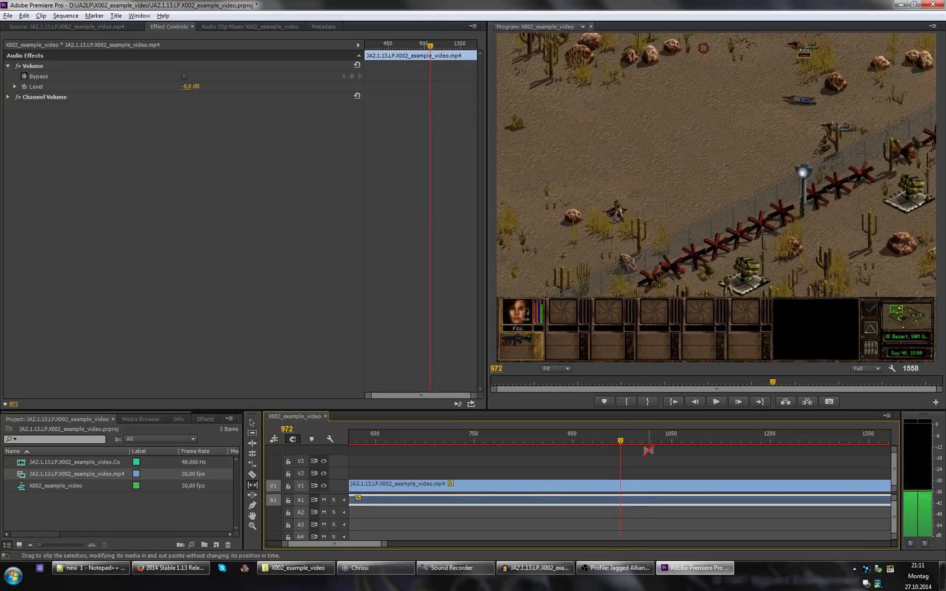
key(Left)
key(Left)
key(Left)
key(Left)
key(Left)
key(Left)
key(Left)
key(Left)
key(Left)
key(Left)
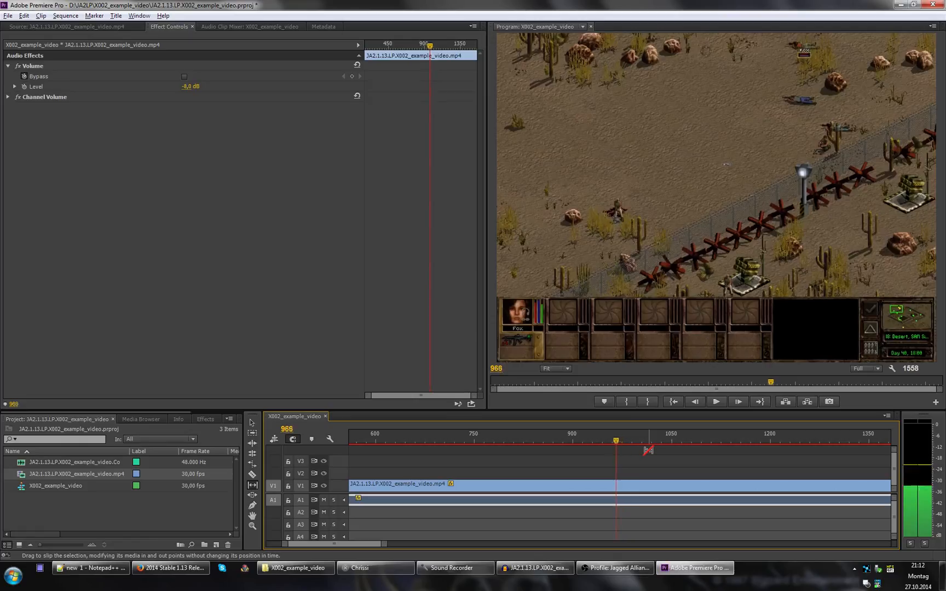
- Step forward frame by frame from 968 to 984 to check the audio against the gunshot
key(Right)
key(Right)
key(Right)
key(Right)
key(Right)
key(Right)
key(Right)
key(Right)
key(Right)
key(Right)
key(Right)
key(Right)
key(Right)
key(Right)
key(Right)
key(Right)
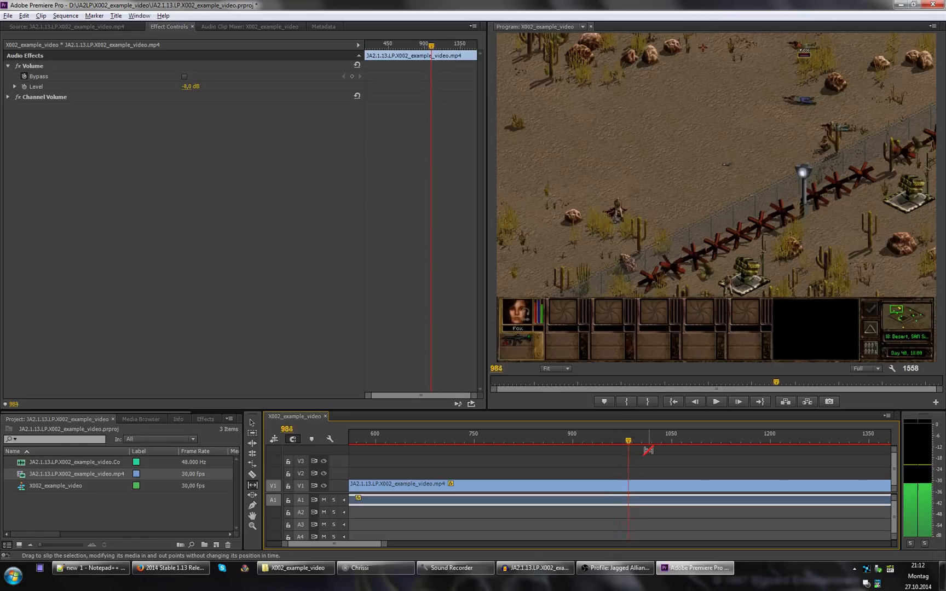
- Deselect the MP4 audio and play the footage from frame 390 to review it
click(609, 436)
key(minus)
key(minus)
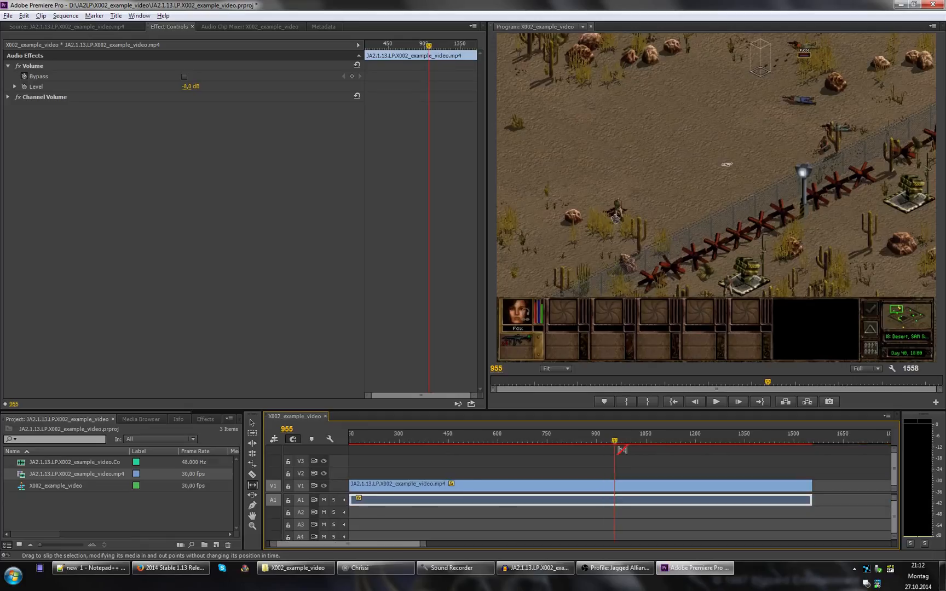
click(570, 456)
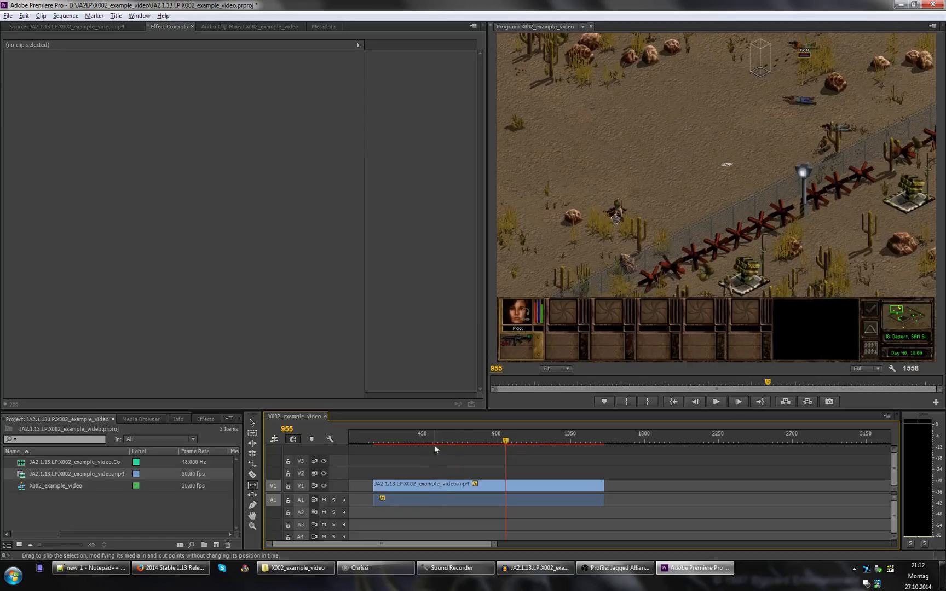
click(413, 436)
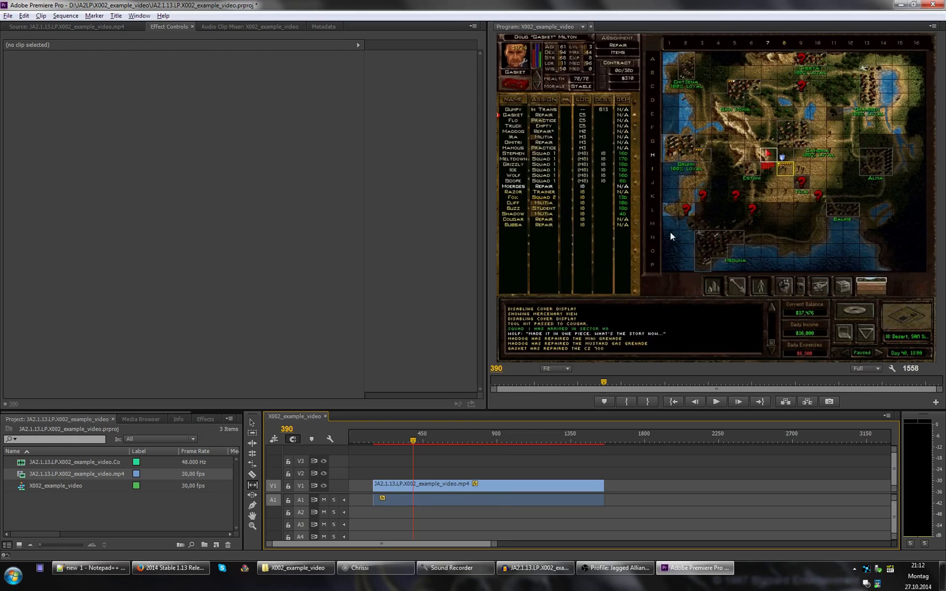
key(space)
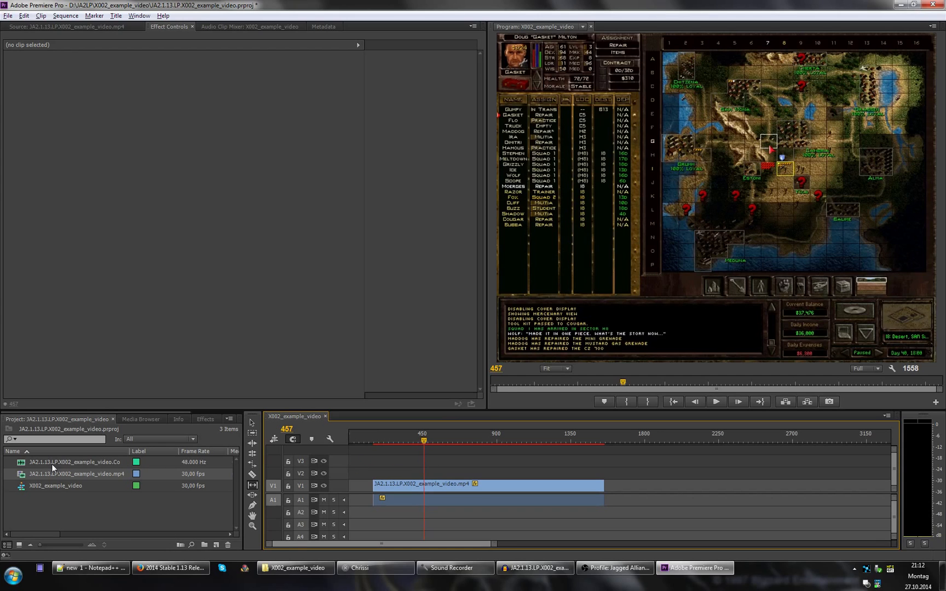
- Place the commentary WAV on A2 near frame 192 and solo that track
drag(22, 464, 380, 513)
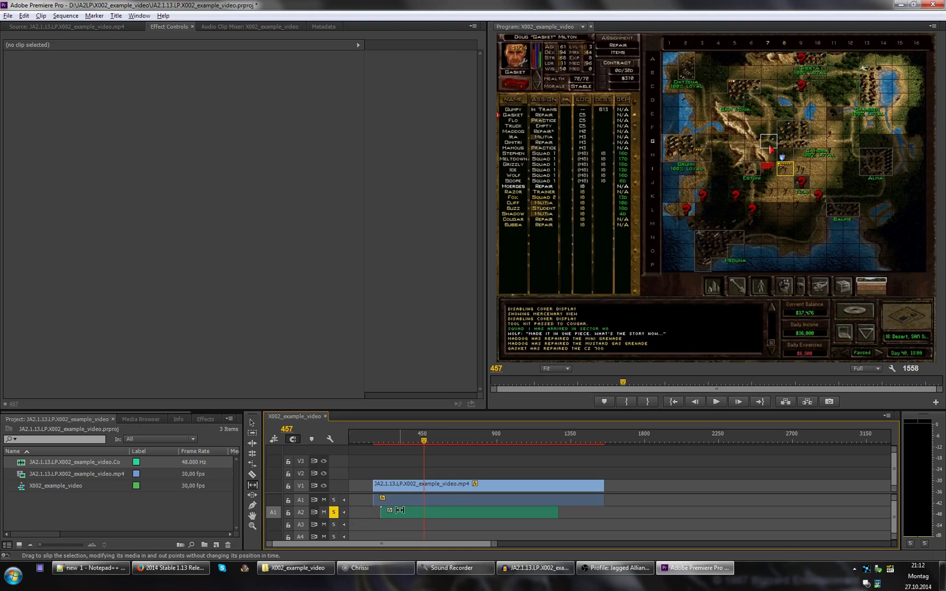
key(Up)
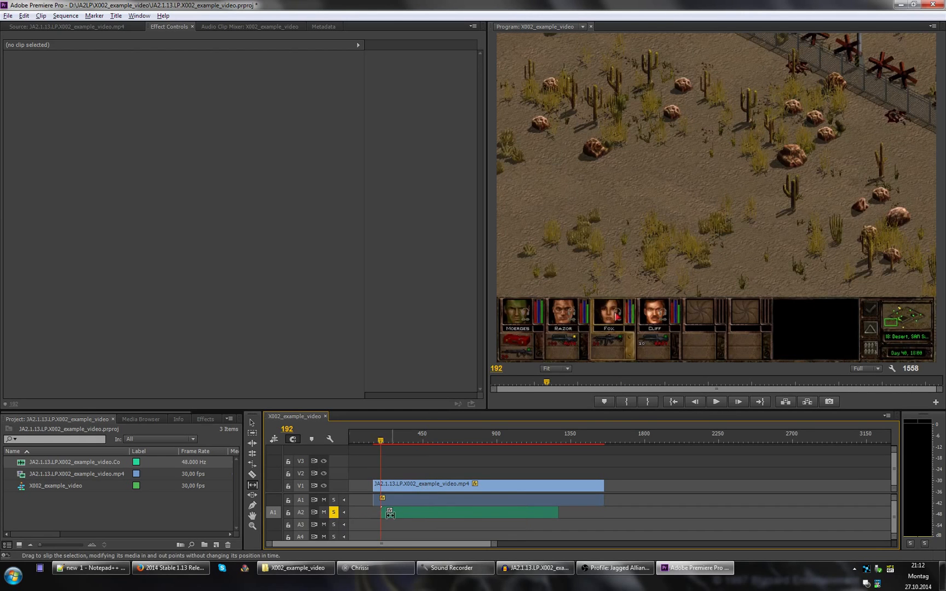
key(v)
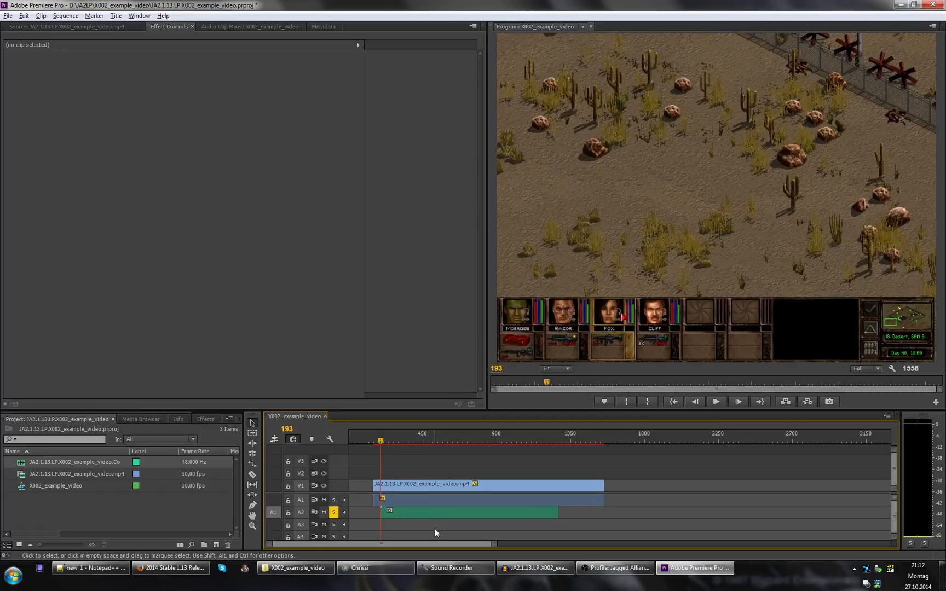
key(Right)
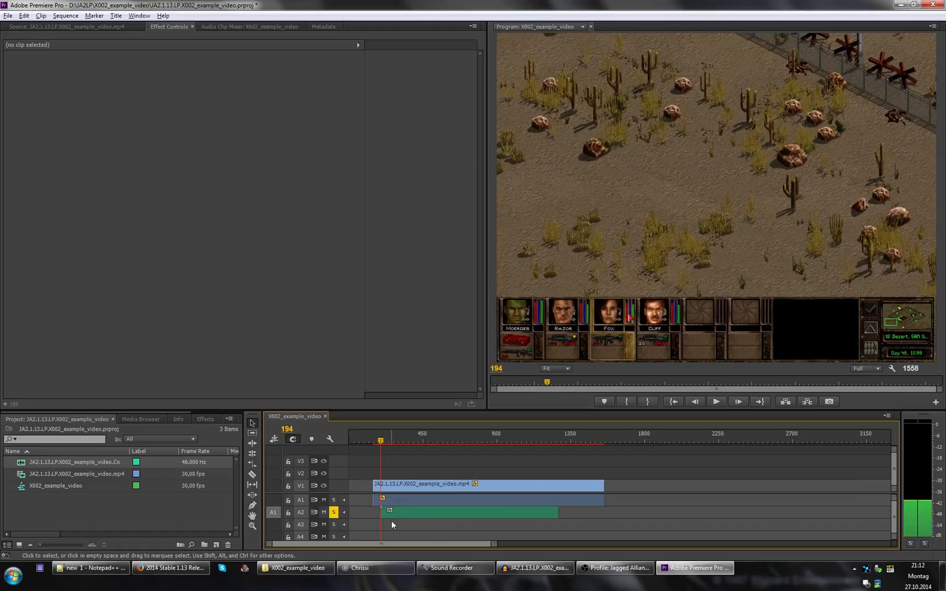
- Move the commentary clip on A2 so it starts together with the game footage at frame 147
key(=)
key(=)
key(=)
key(=)
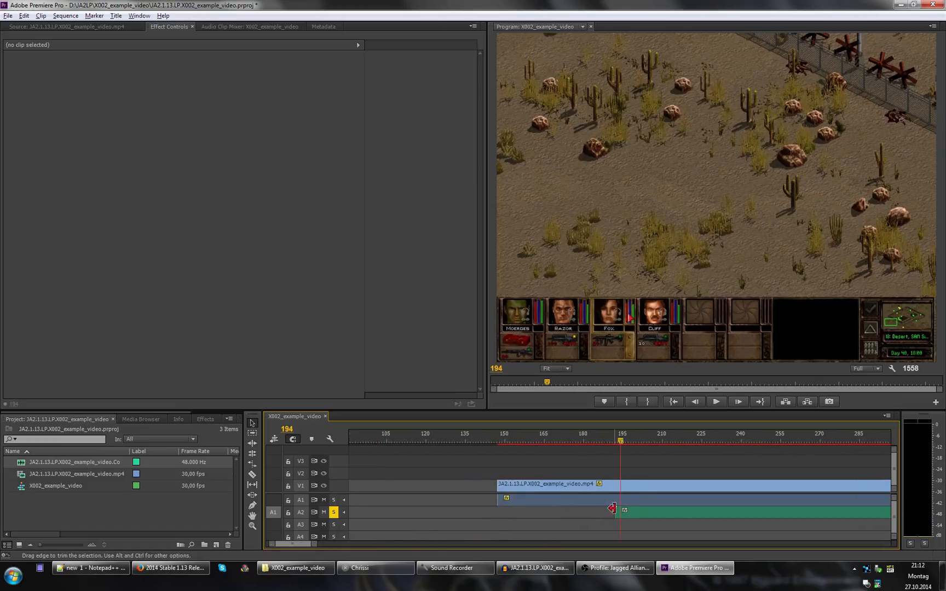
drag(617, 511, 497, 511)
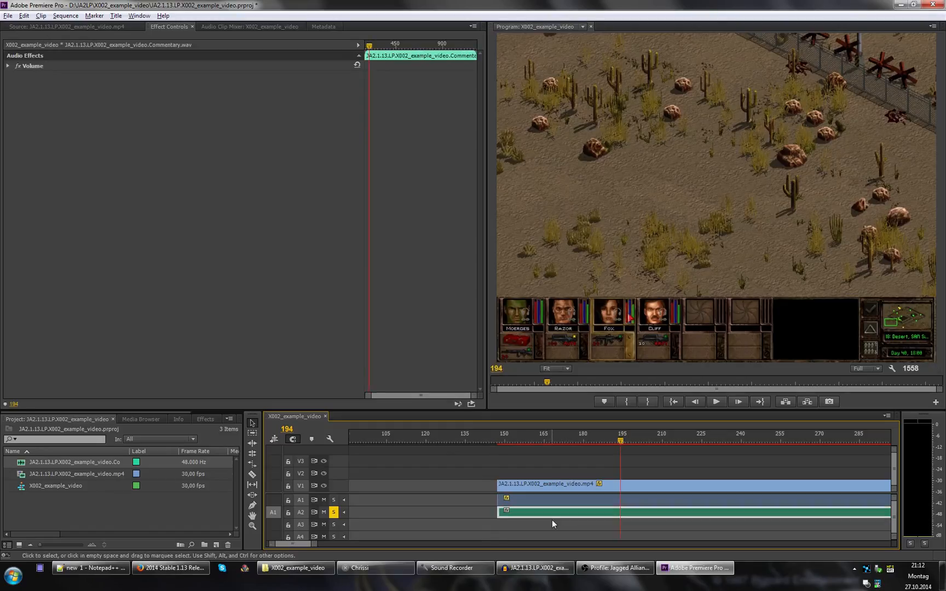
- Step frame by frame through the soloed commentary from frame 147 to 185 to check its sync with the picture
key(Up)
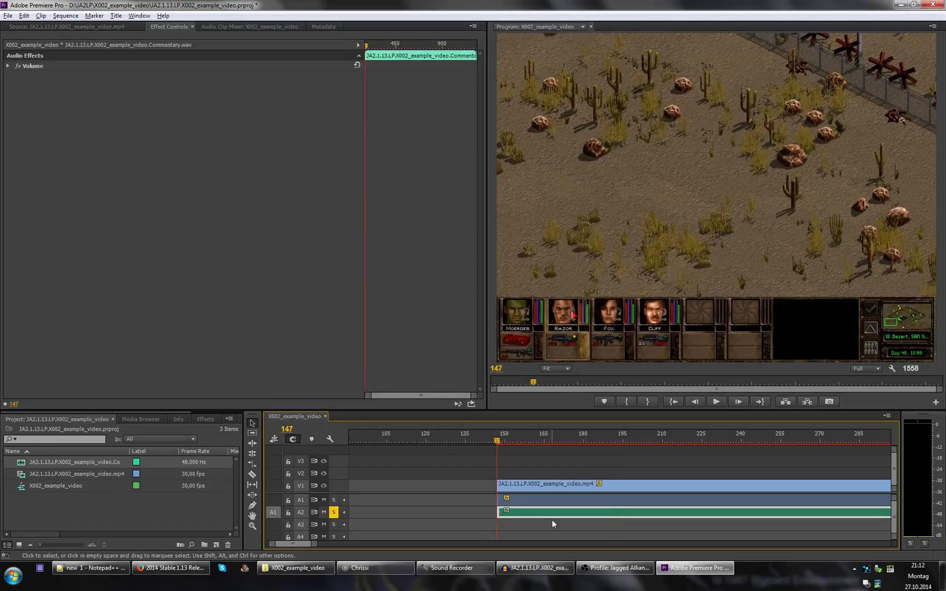
key(Left)
key(Right)
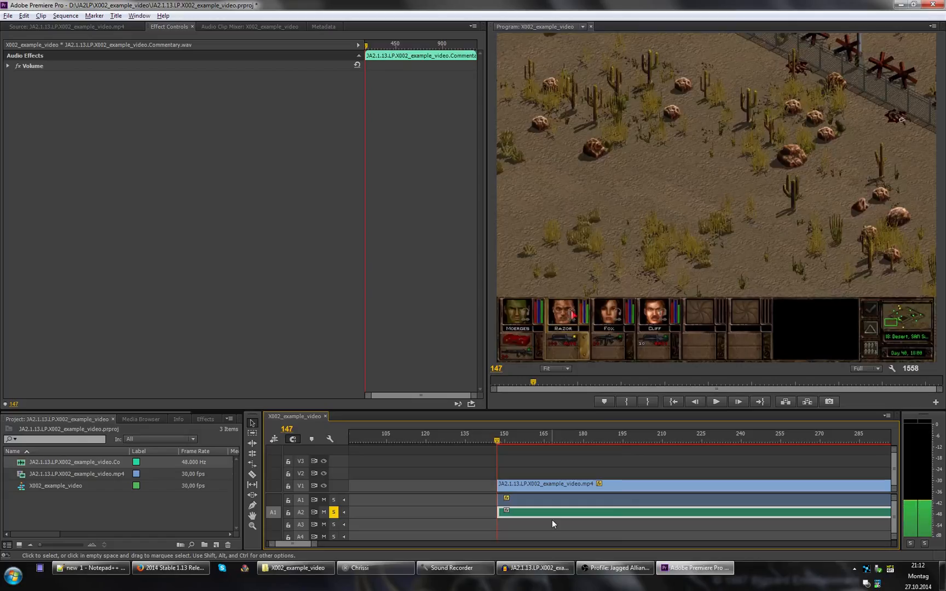
key(Left)
key(Right)
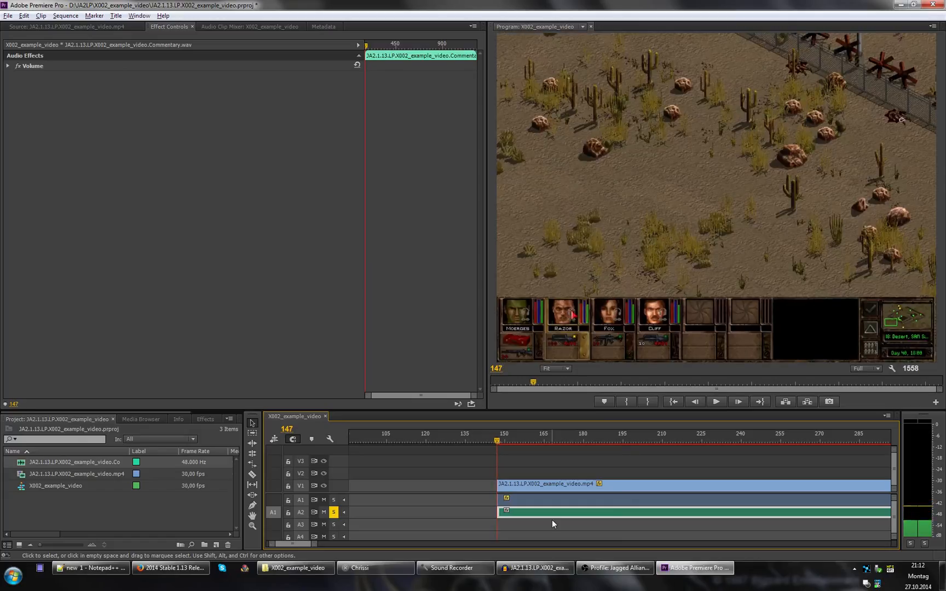
key(Right)
key(Right)
key(Right)
key(Right)
key(Right)
key(Right)
key(Right)
key(Right)
key(Right)
key(Right)
key(Right)
key(Right)
key(Right)
key(Right)
key(Right)
key(Right)
key(Right)
key(Right)
key(Right)
key(Right)
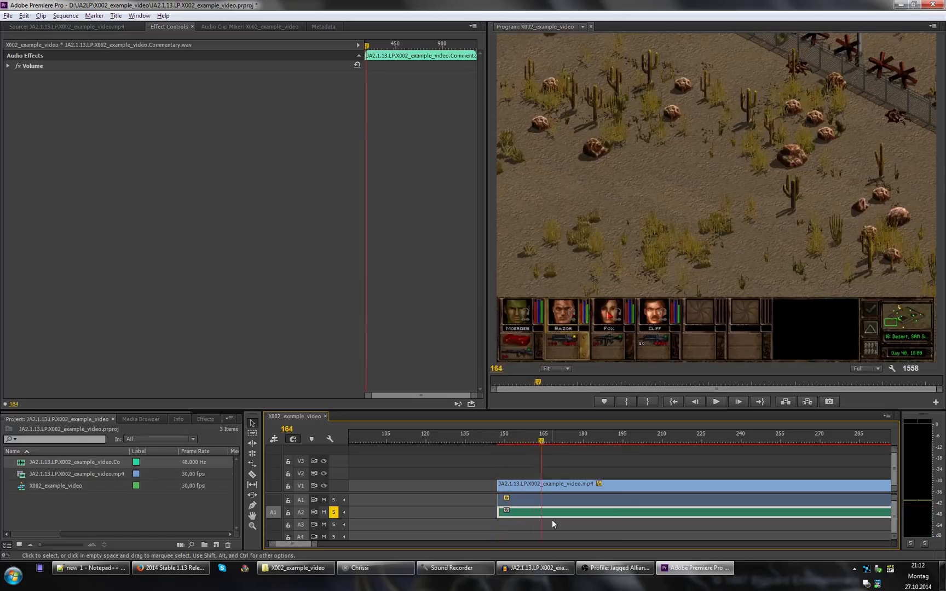
key(Right)
key(Right)
key(Right)
key(Right)
key(Right)
key(Right)
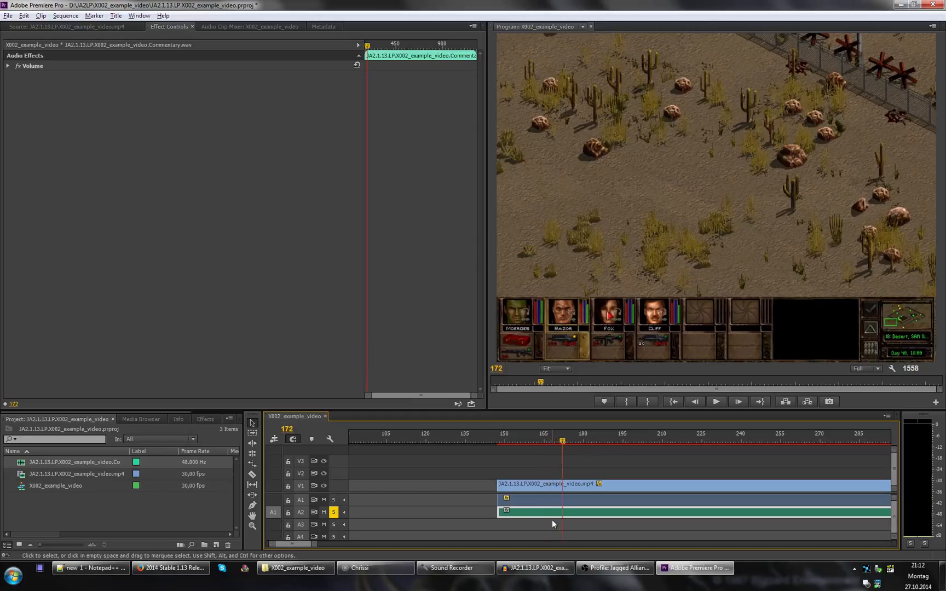
key(Right)
key(Right)
key(Right)
key(Right)
key(Right)
key(Right)
key(Right)
key(Right)
key(Right)
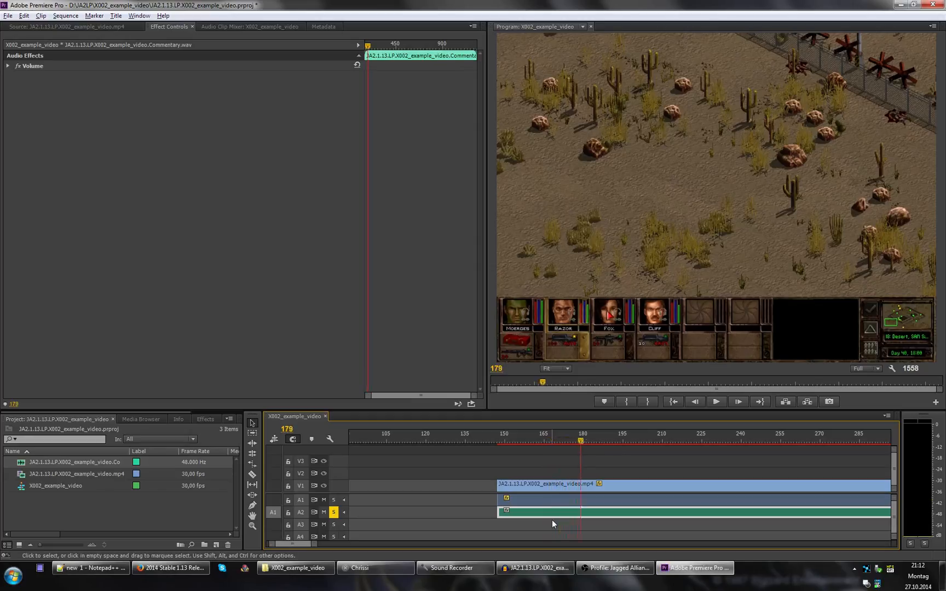
key(Right)
key(Right)
key(Right)
key(Left)
key(Right)
key(Left)
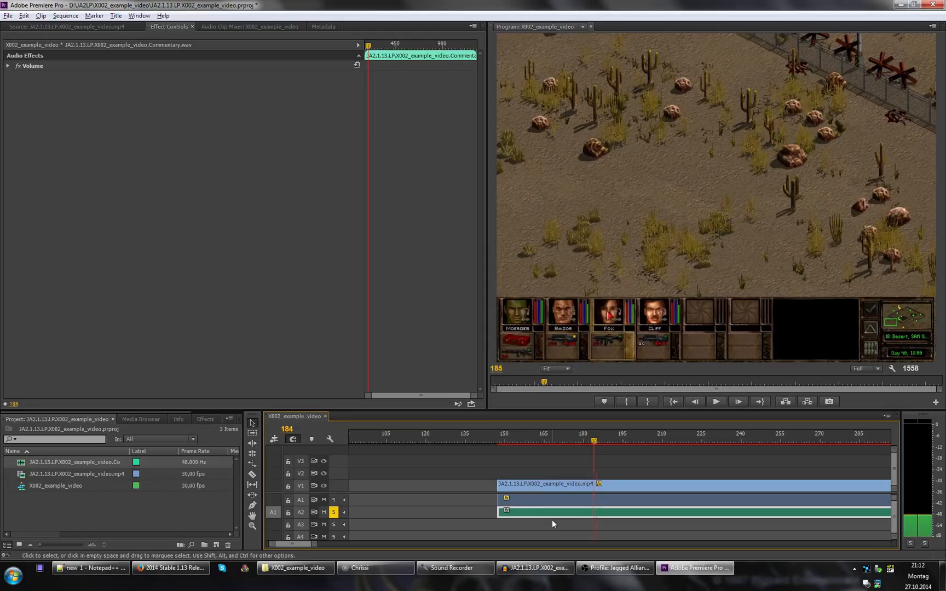
key(Right)
- Nudge the commentary clip one frame earlier and recheck its sync around frames 185 and 223
key(alt+Left)
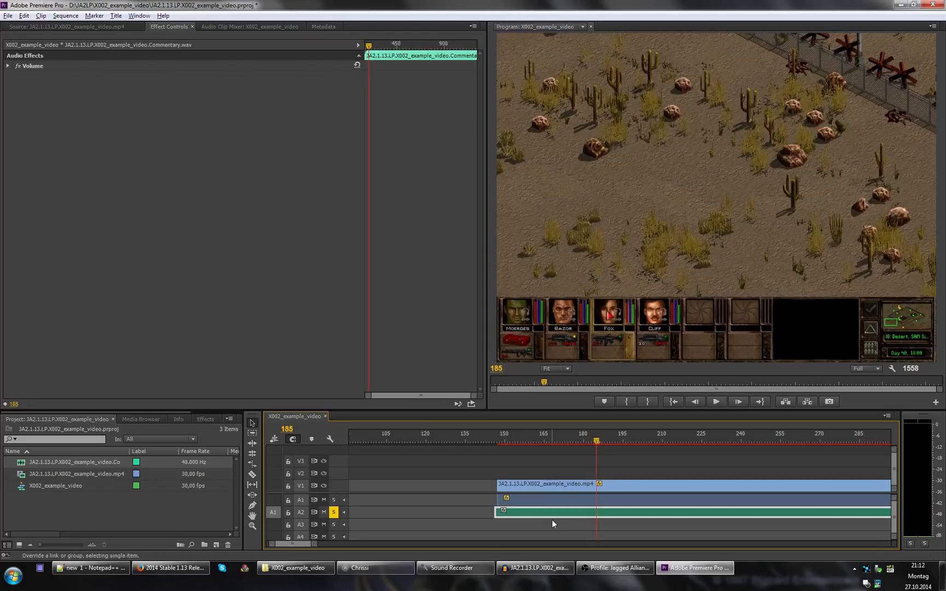
key(Left)
key(Left)
key(Right)
key(Right)
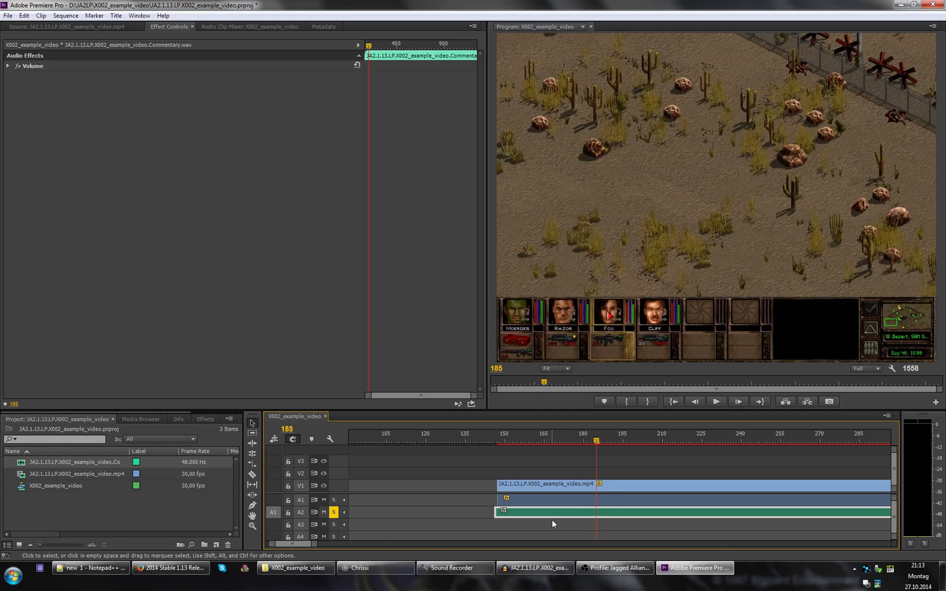
key(space)
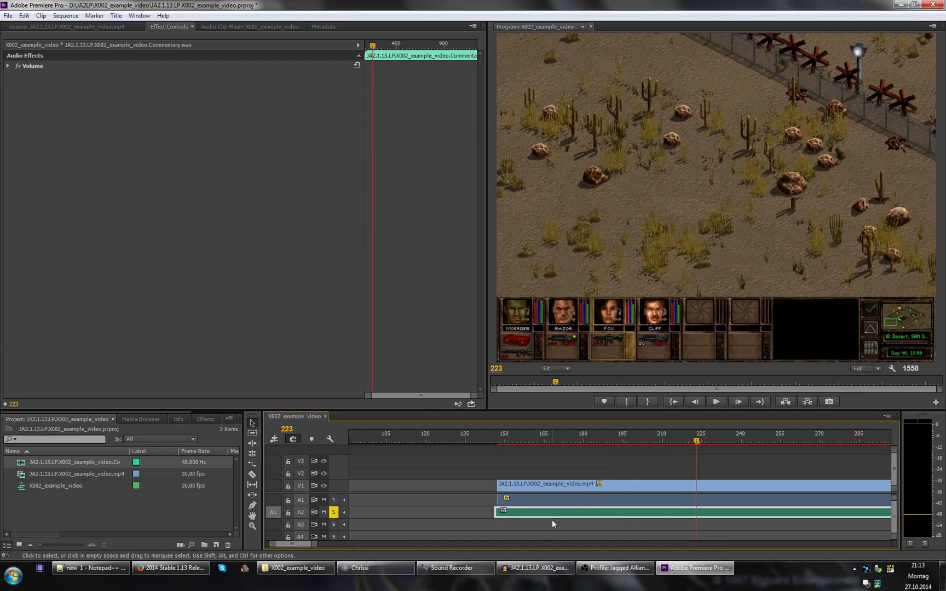
key(Left)
key(Right)
key(Left)
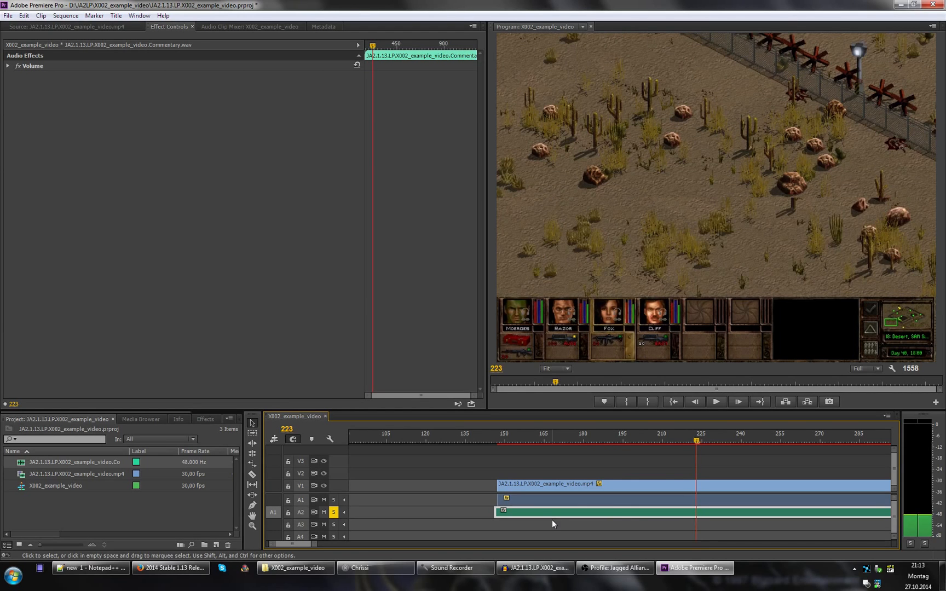
- Nudge the commentary clip one frame later and play it from its start at frame 147
key(alt+Right)
key(Left)
key(Left)
key(Left)
key(Left)
key(Left)
key(Left)
key(Left)
key(Left)
key(Left)
key(Left)
key(Left)
key(Up)
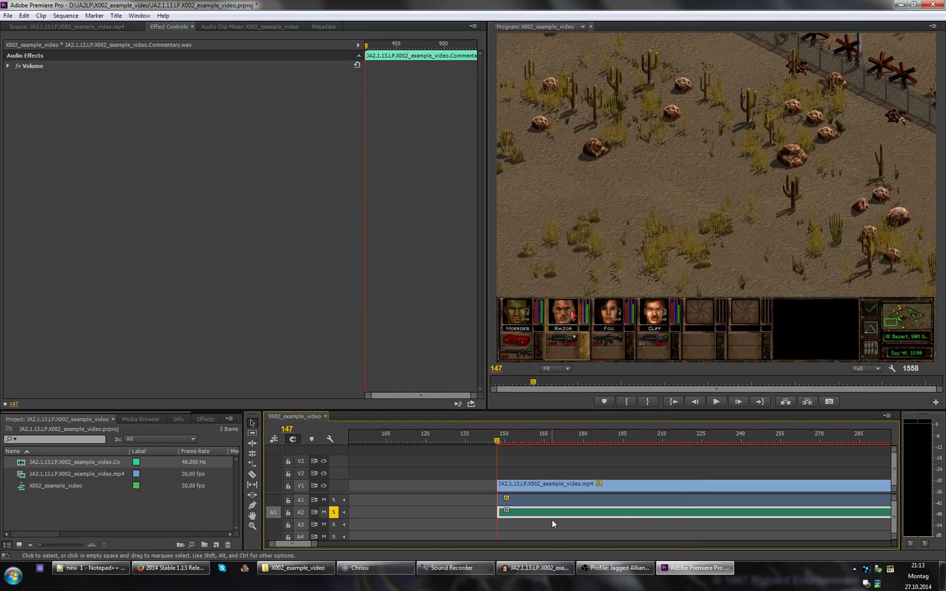
key(space)
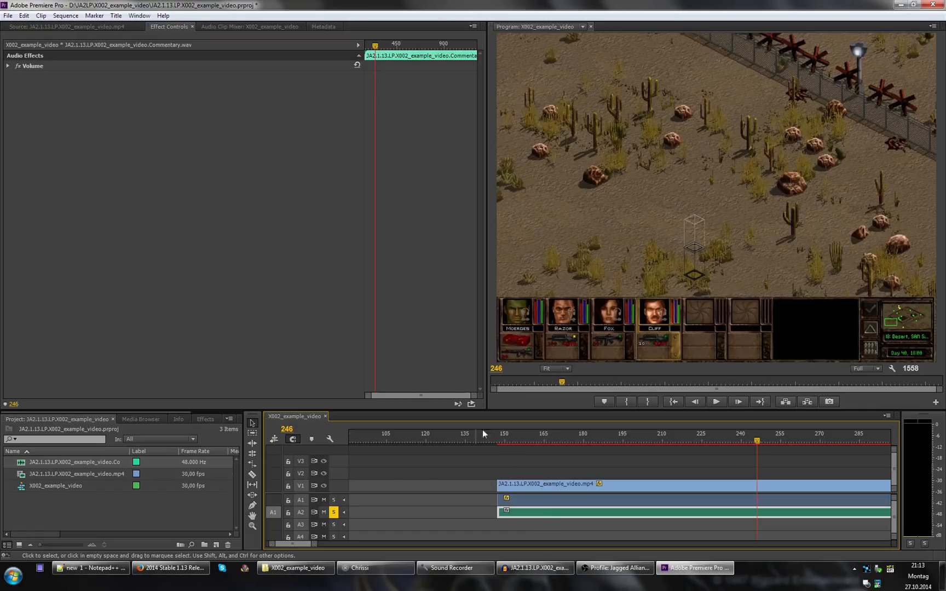
- Turn off solo on A2 and deselect the commentary clip
click(333, 511)
key(minus)
key(minus)
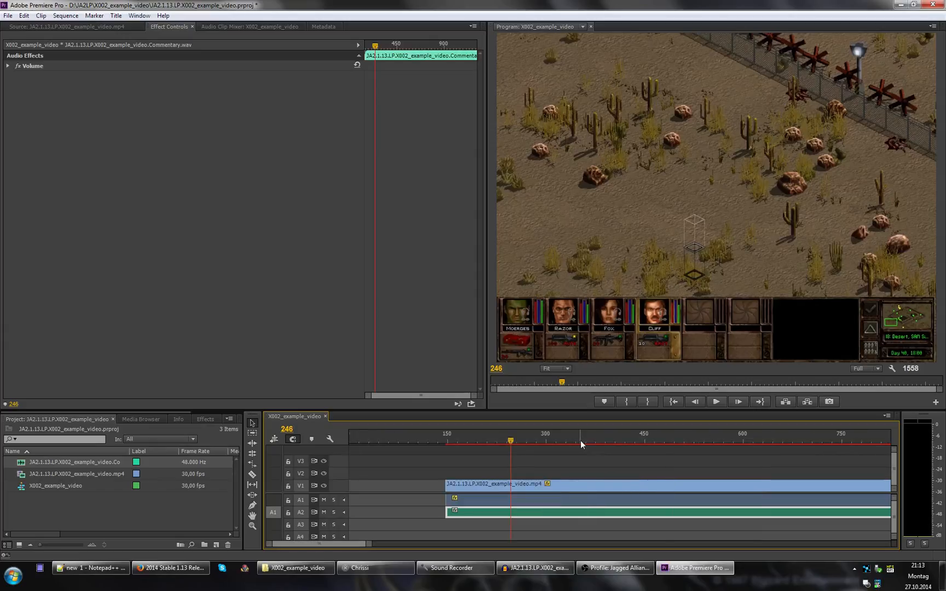
key(minus)
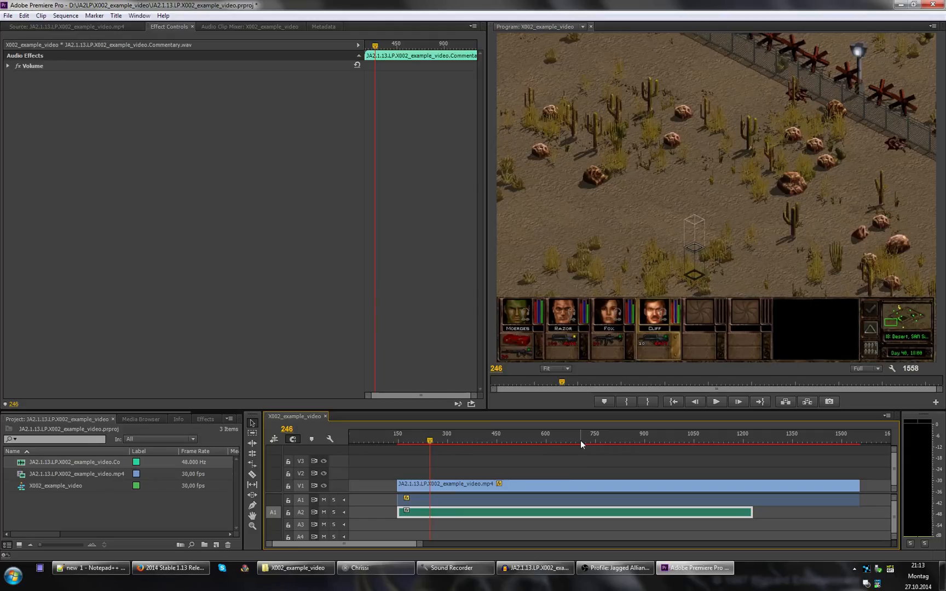
click(468, 520)
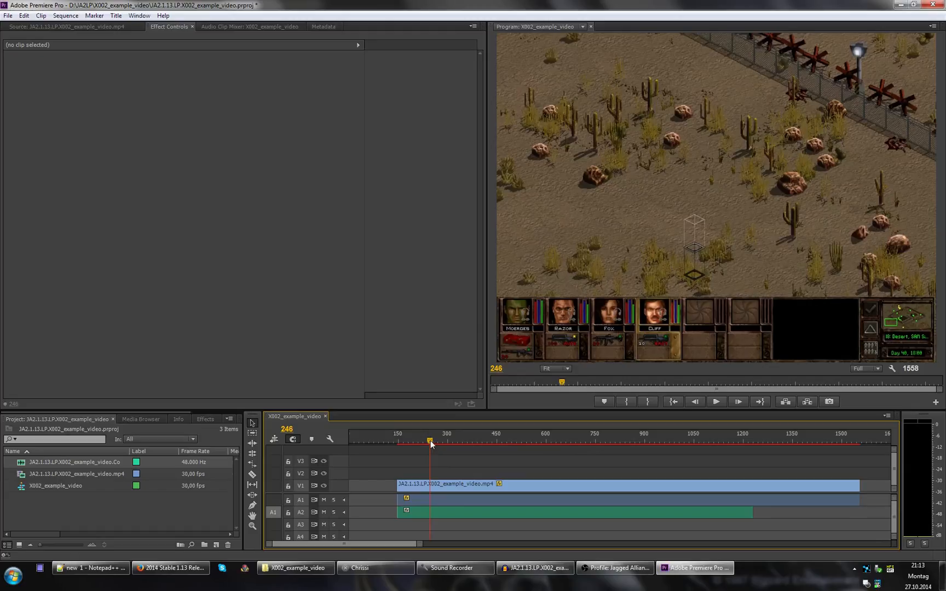
- Scrub to frame 414 and play the footage with the commentary up to frame 589
drag(430, 444, 436, 444)
drag(436, 445, 486, 438)
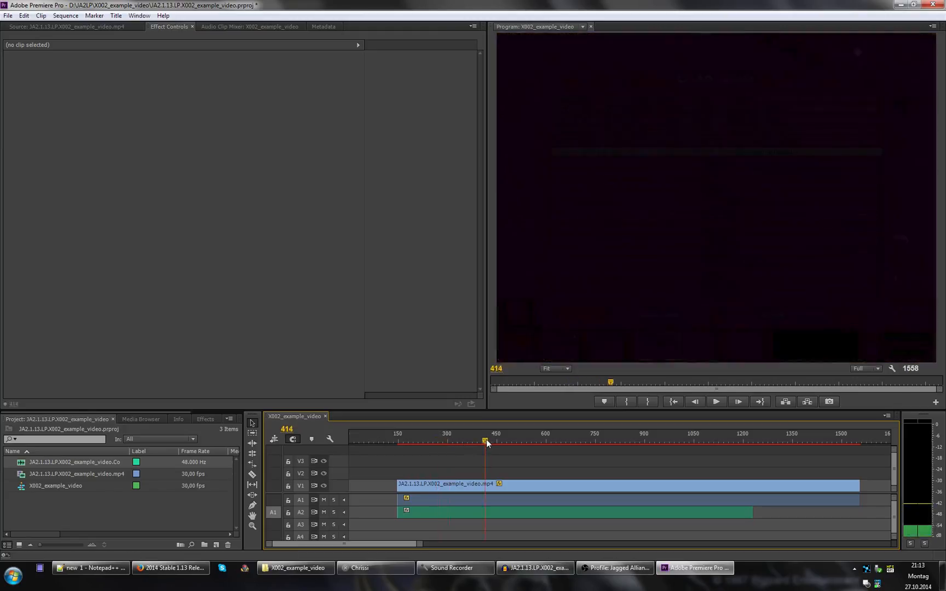
key(space)
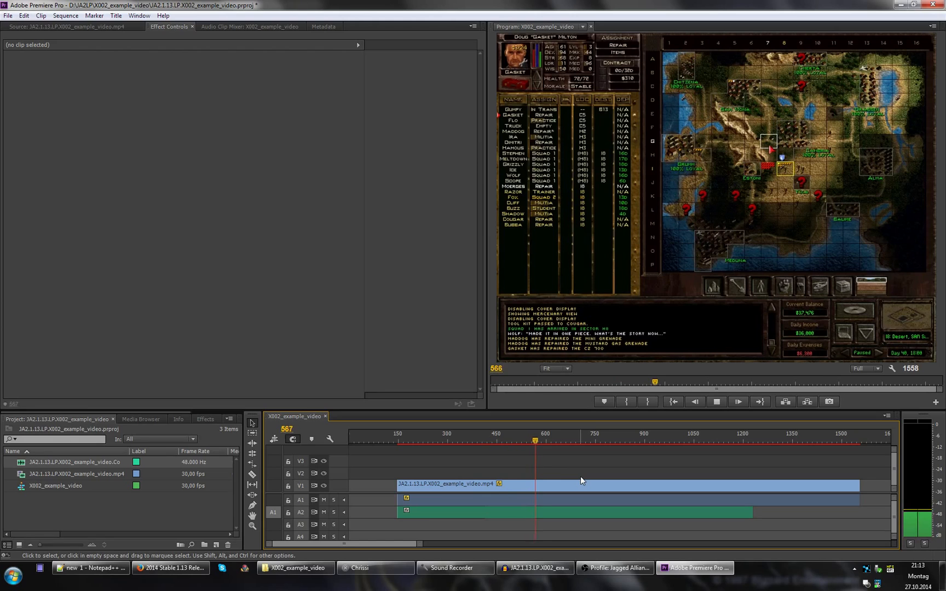
key(space)
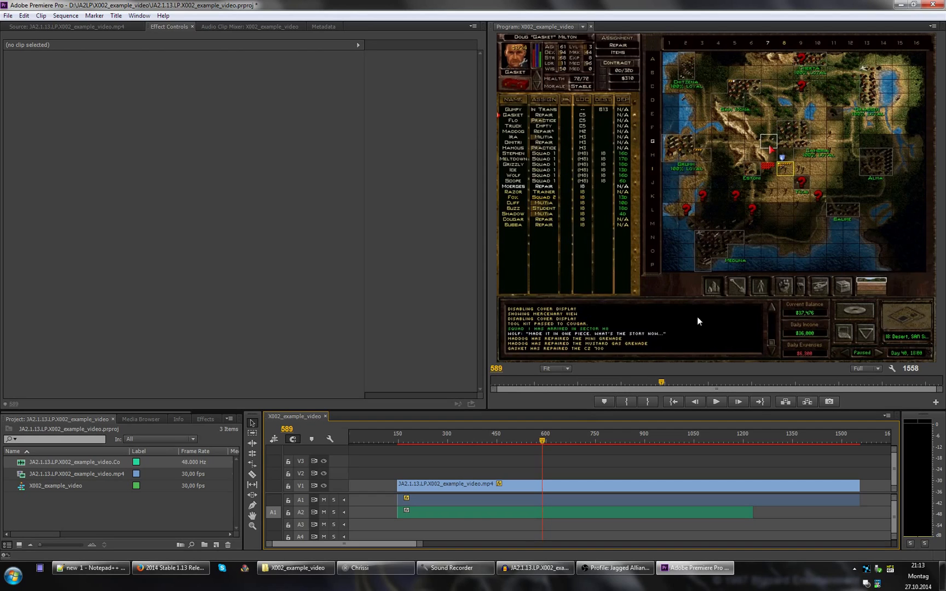
- Split the clips on V1, A1 and A2 at frame 486 with the Razor tool
click(509, 439)
key(c)
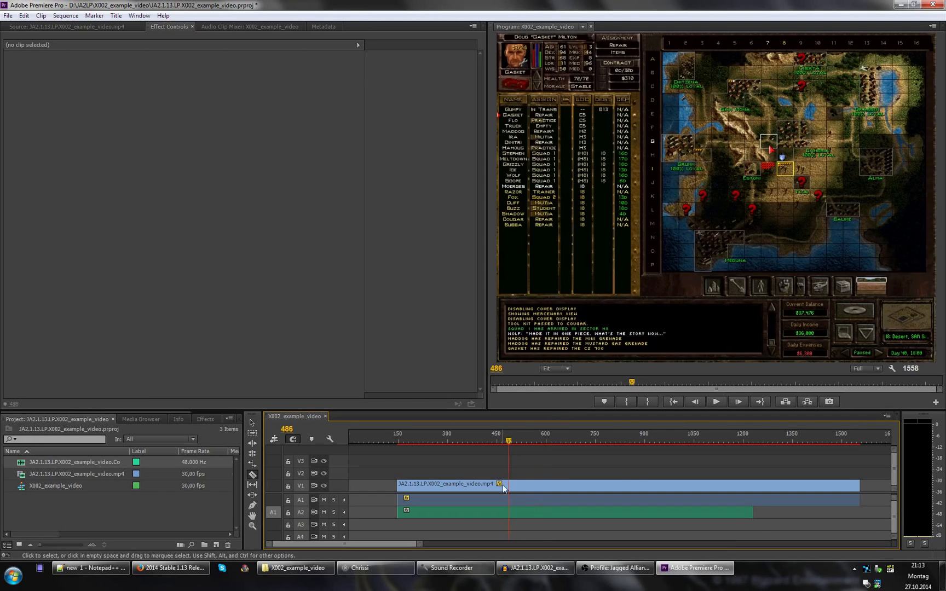
click(508, 485)
click(511, 499)
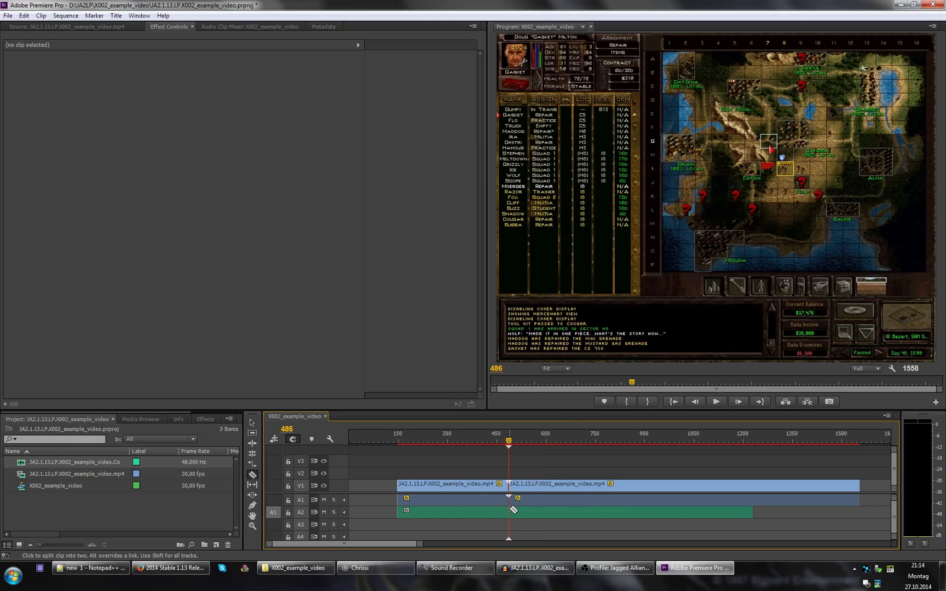
key(v)
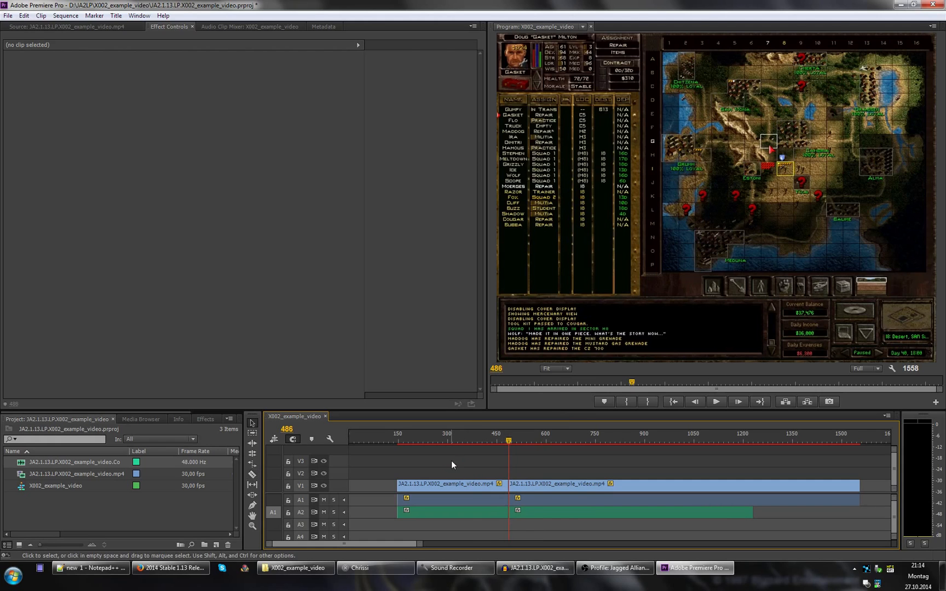
- Delete the clip segments before frame 486 and move the remaining video and audio clips to frame 0
click(475, 515)
key(Delete)
key(Home)
drag(540, 458, 428, 487)
click(436, 463)
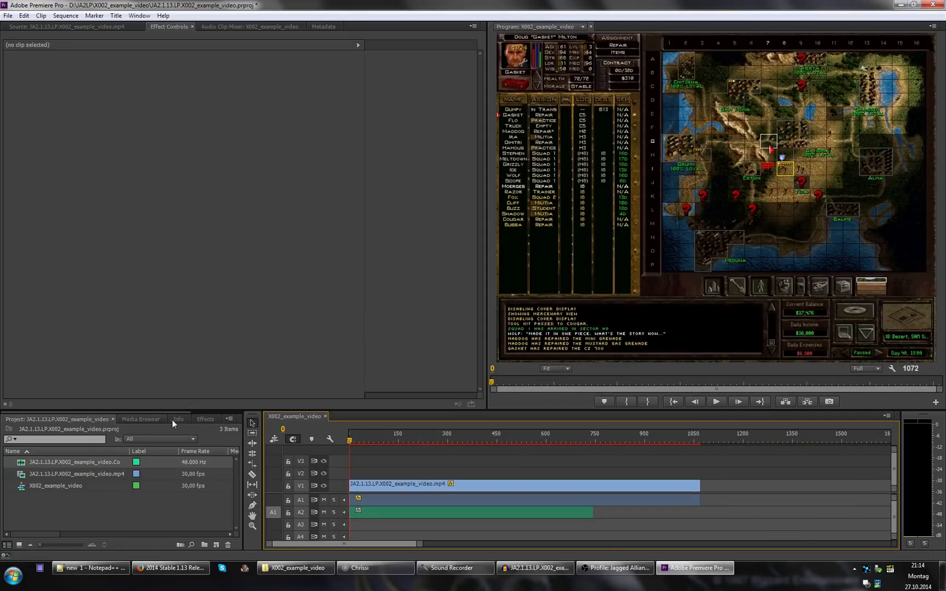
- Find the fade effects, add Exponential Fade to the start of the A1 clip, trim the commentary's start and add the fade there too
click(202, 419)
click(58, 431)
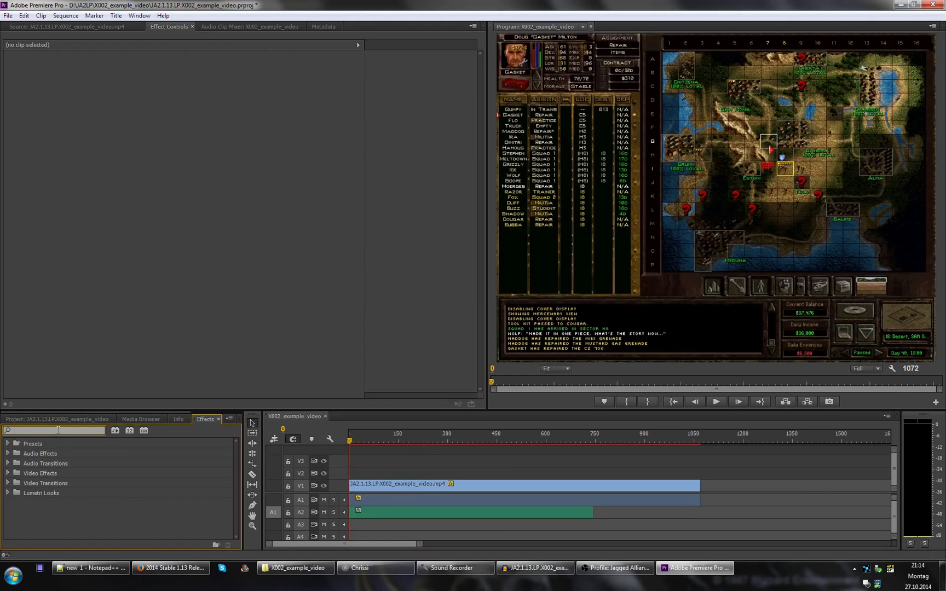
text(fade)
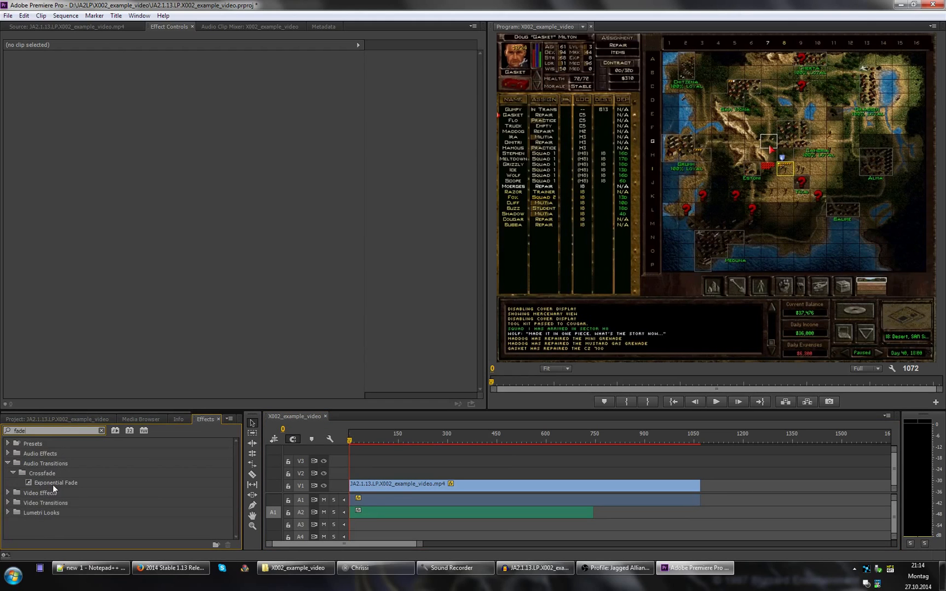
drag(52, 484, 377, 511)
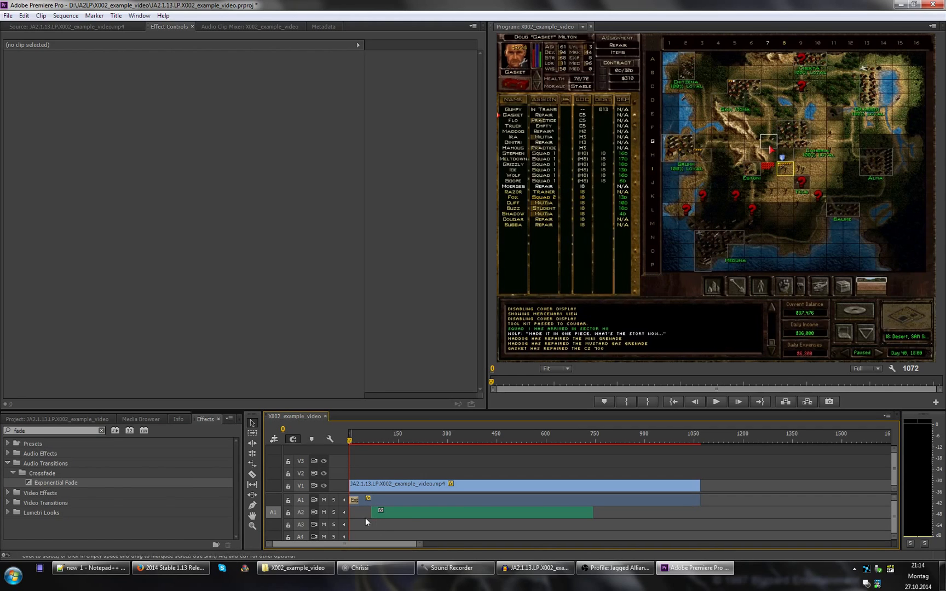
drag(45, 485, 386, 515)
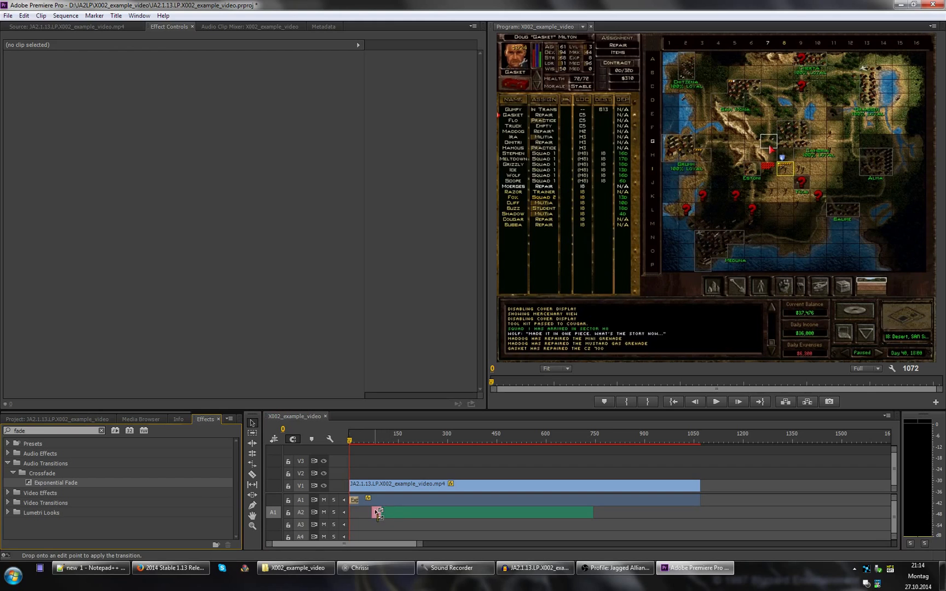
double_click(377, 513)
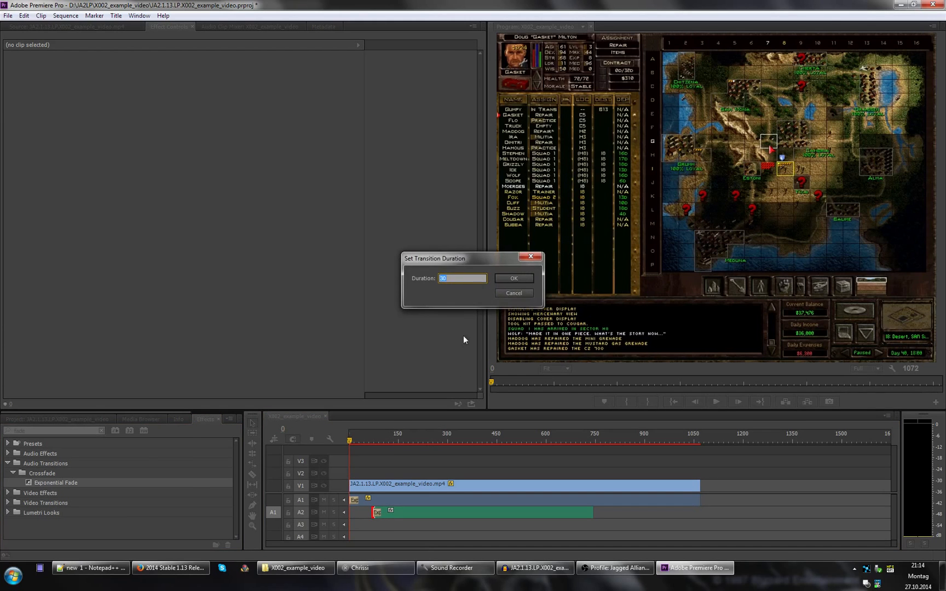
key(Escape)
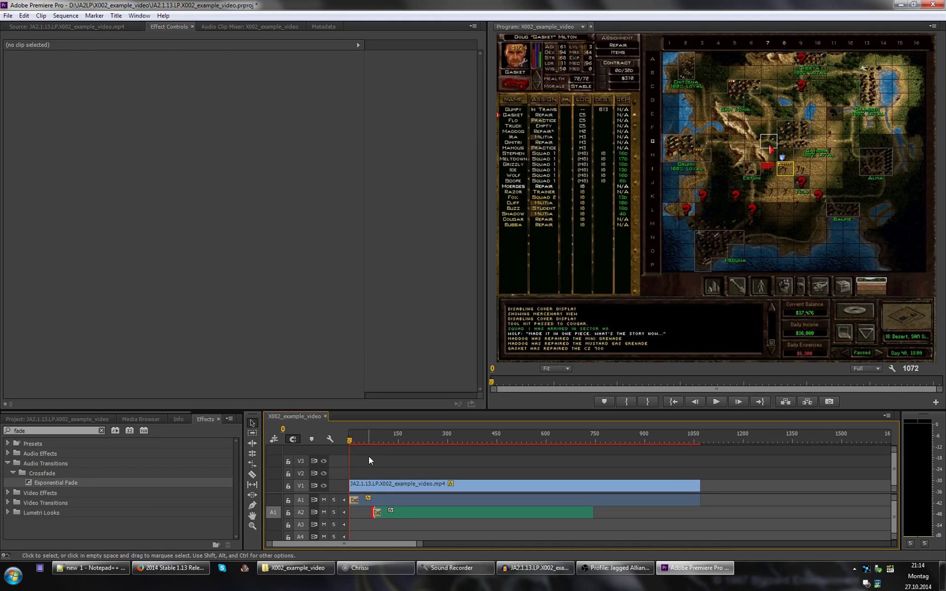
- Find the dip transitions and add Dip to Black at the start of the V1 clip with a duration of 25 frames
click(70, 432)
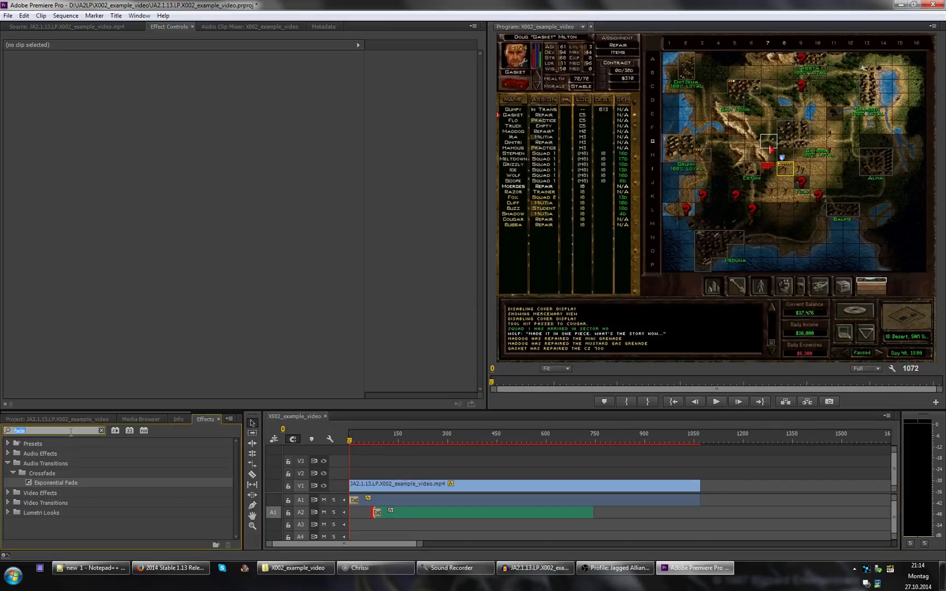
text(dip)
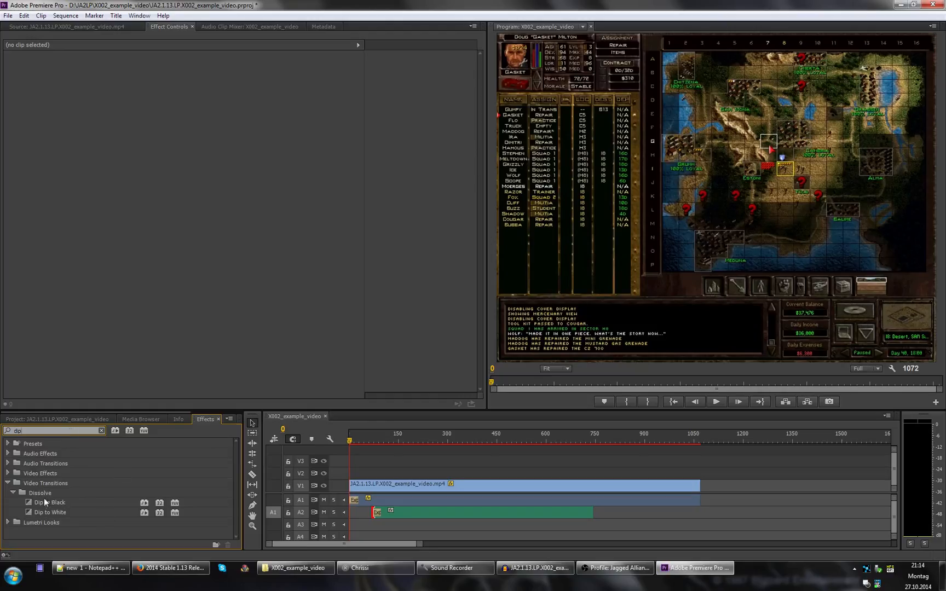
drag(45, 502, 354, 491)
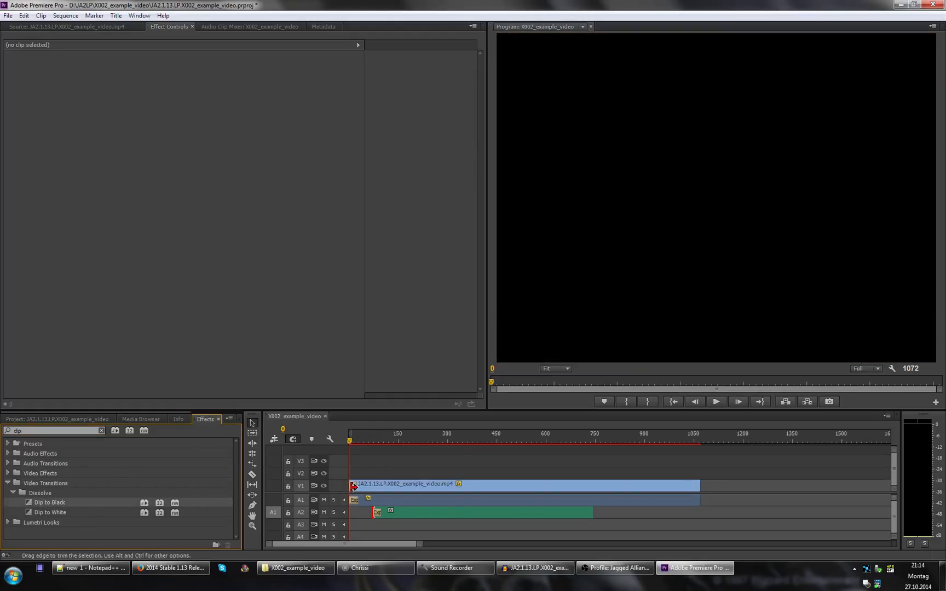
double_click(354, 486)
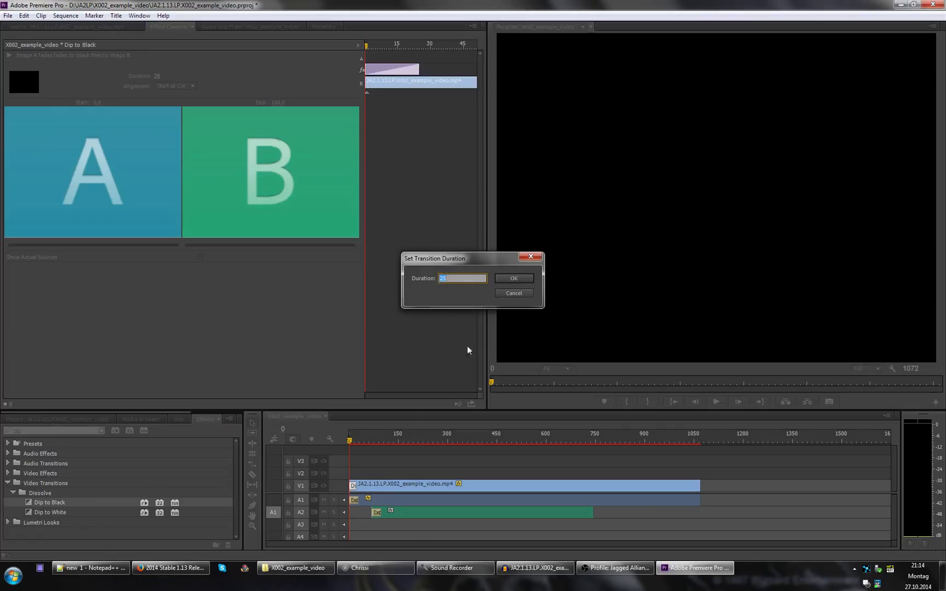
key(Return)
click(382, 458)
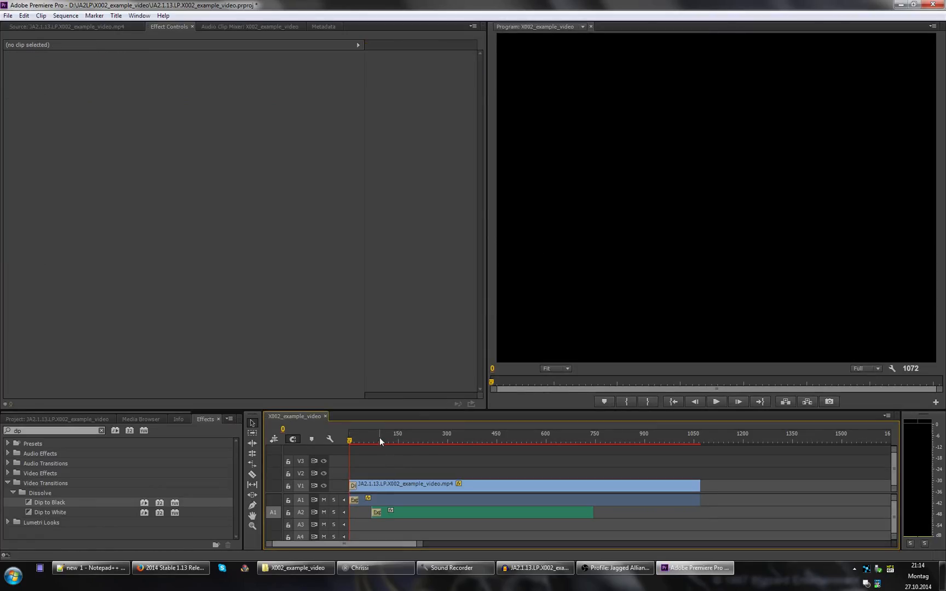
- Play the sequence from frame 0 to about frame 149 to review the opening fades
click(380, 440)
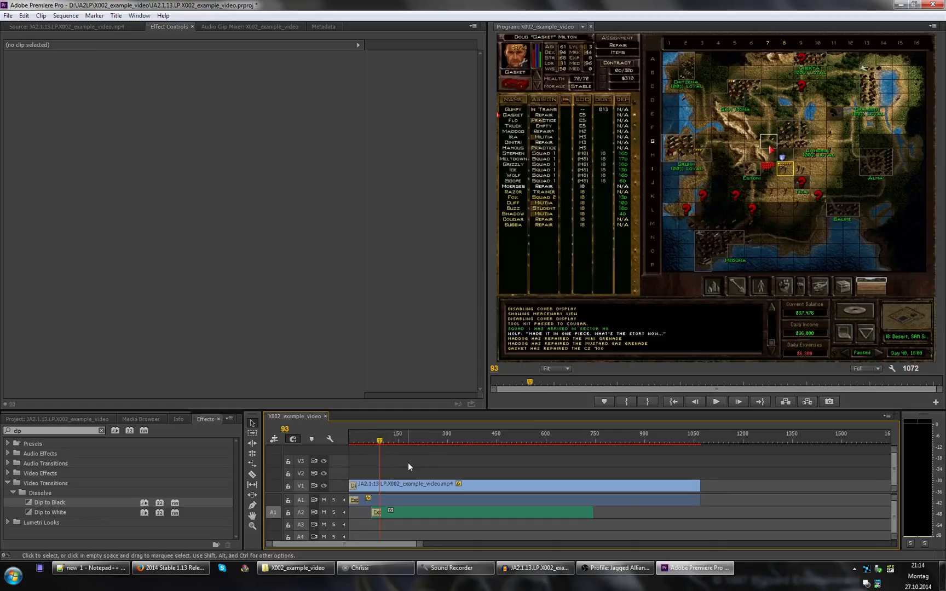
key(Home)
key(space)
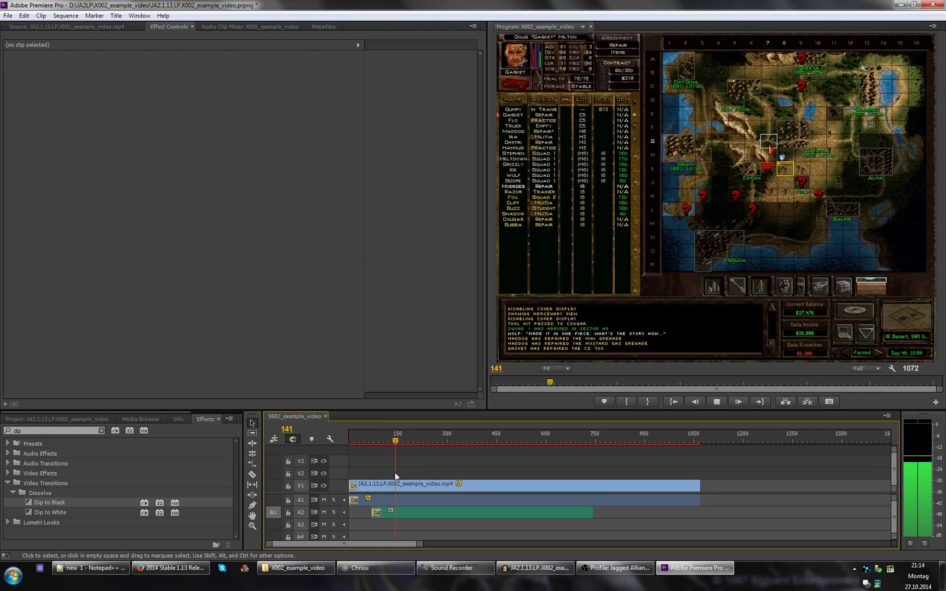
key(space)
- Extend the start of the commentary clip on A2 slightly earlier and replay the opening up to frame 137
drag(367, 510, 371, 512)
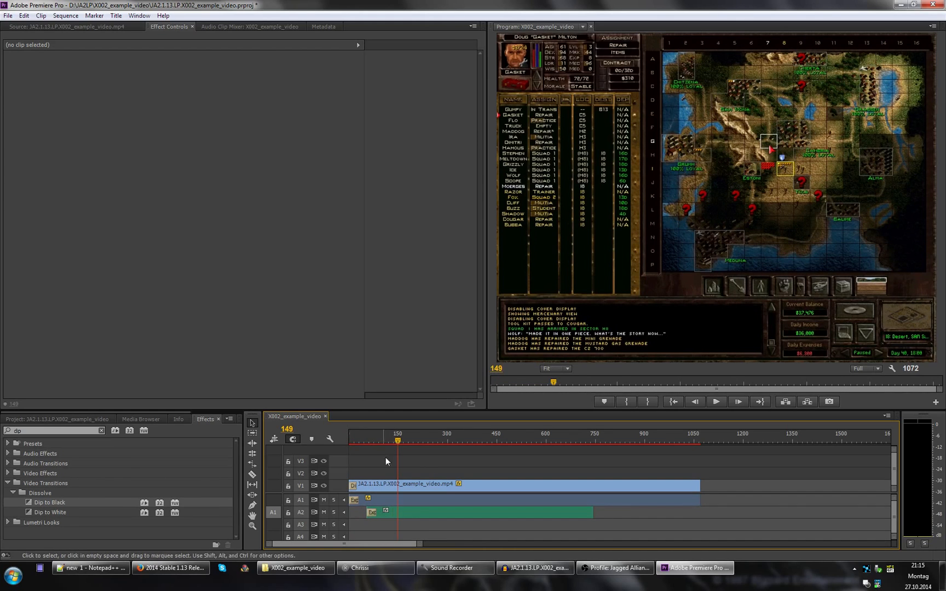
click(359, 435)
key(space)
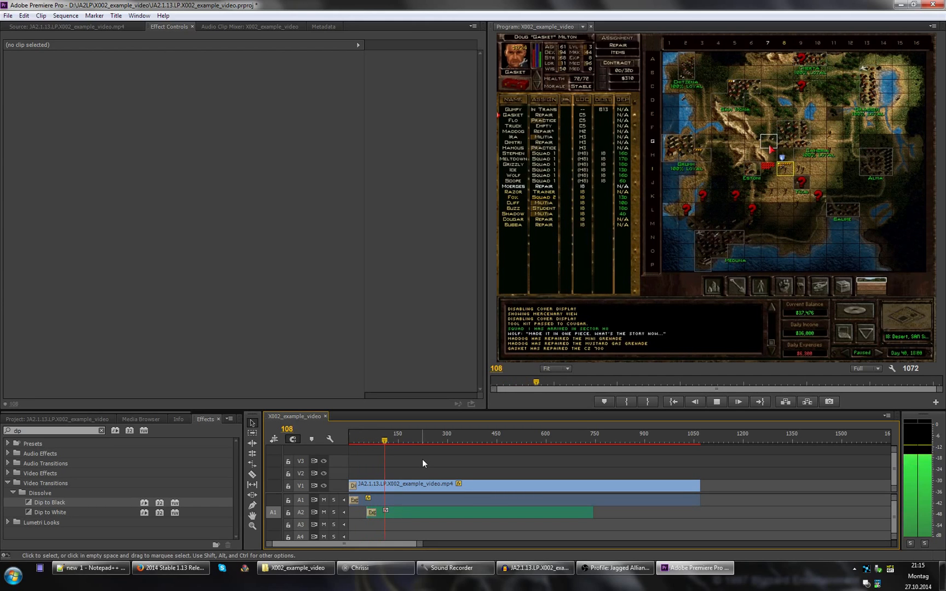
key(space)
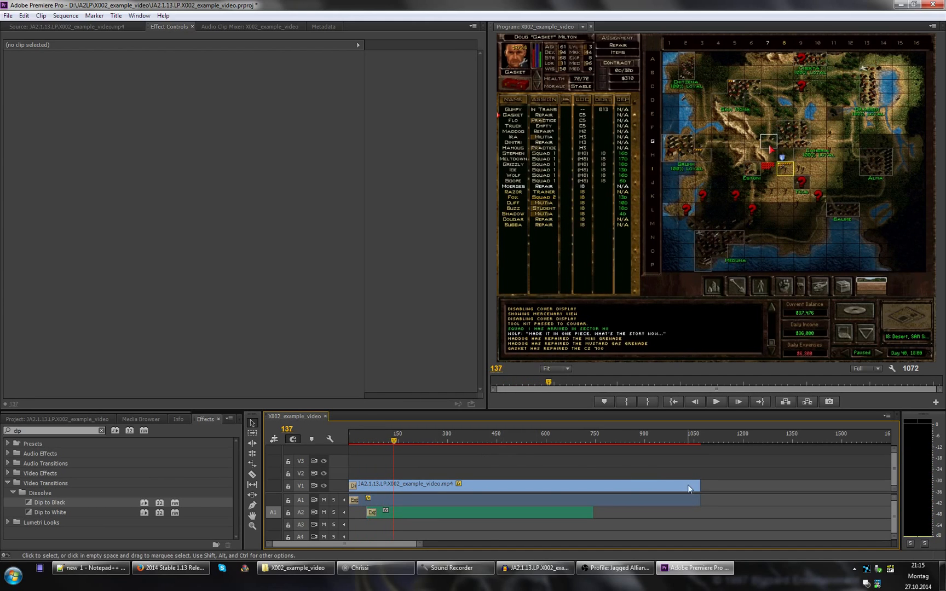
- Trim the end of the footage on V1 and A1 to frame 777 and add a 115-frame Dip to Black at the video's end
drag(698, 484, 603, 485)
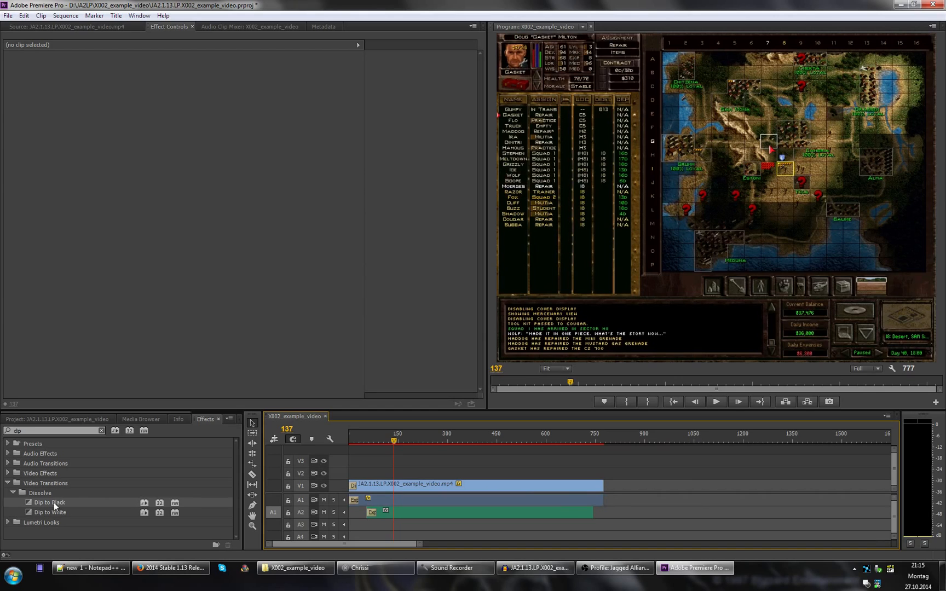
drag(54, 502, 601, 488)
double_click(600, 486)
text(1)
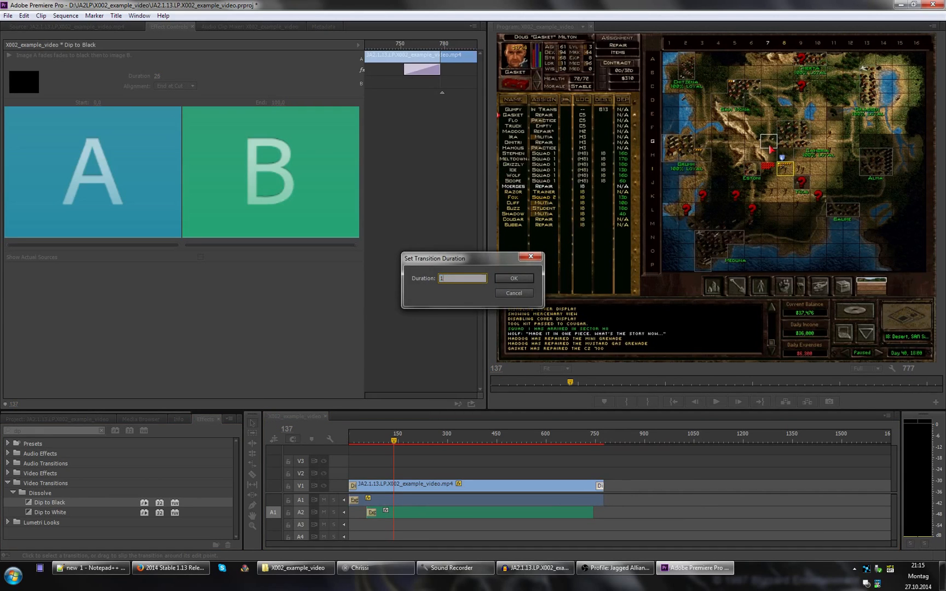
text(15)
key(Return)
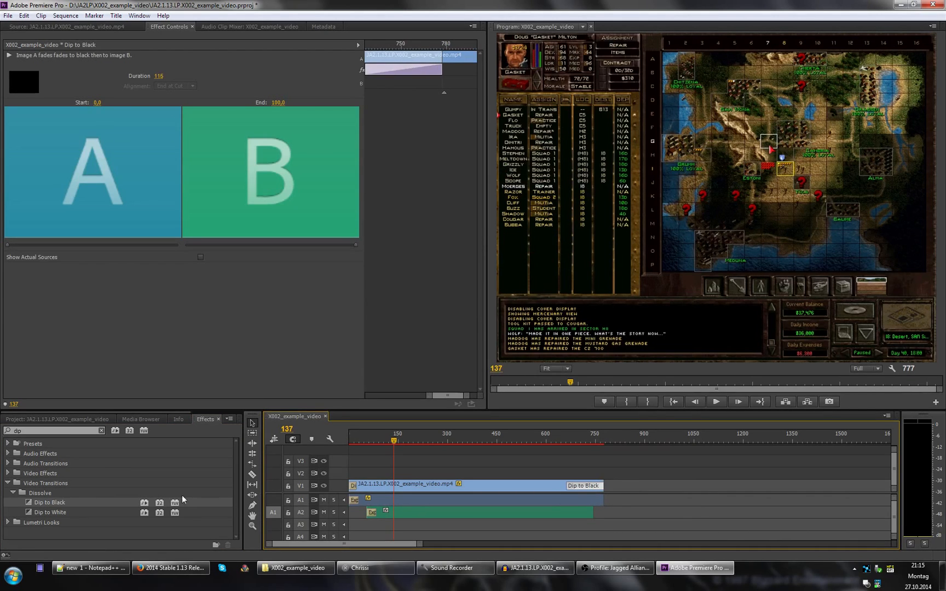
- Find Exponential Fade again and add it to the end of the A1 clip with a duration of 60 frames
click(54, 430)
text(fade)
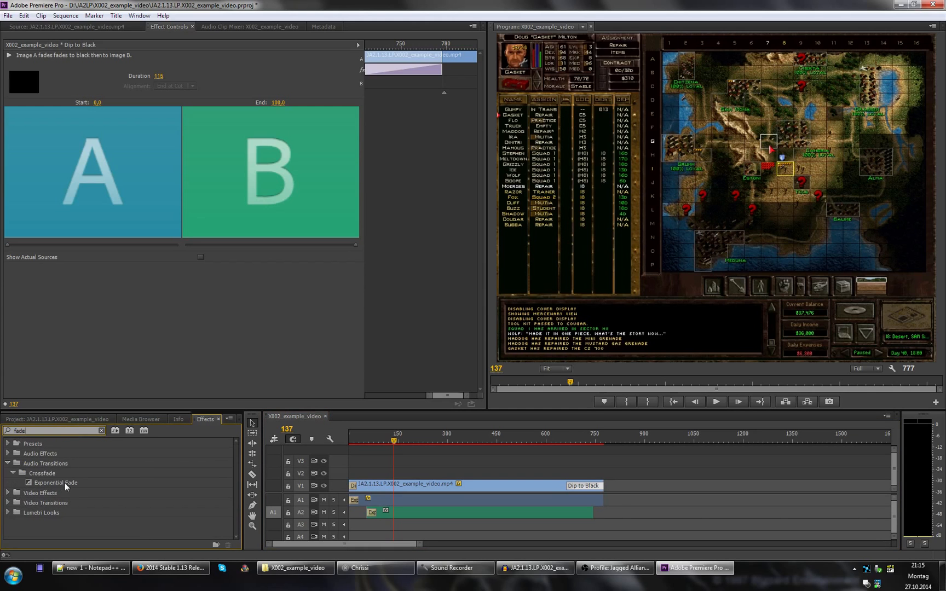
drag(60, 483, 599, 501)
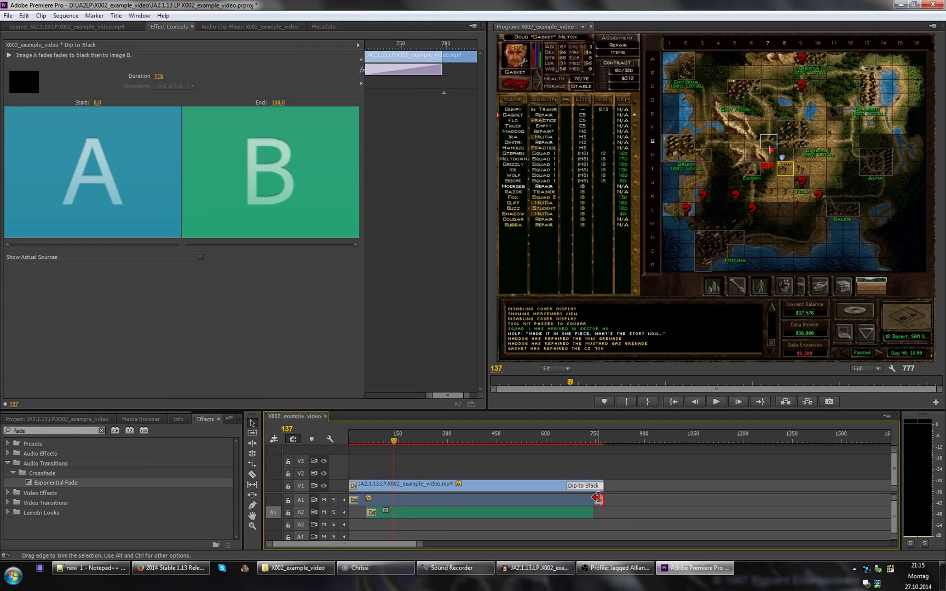
double_click(600, 500)
text(60)
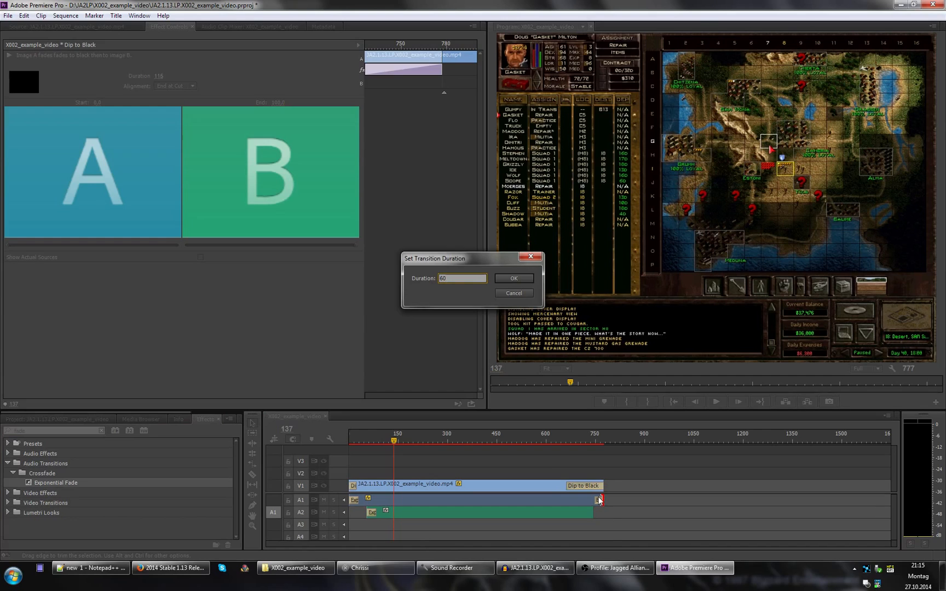
key(Return)
- Play the ending from frame 627 to review the closing fades, and return to frame 742
click(554, 433)
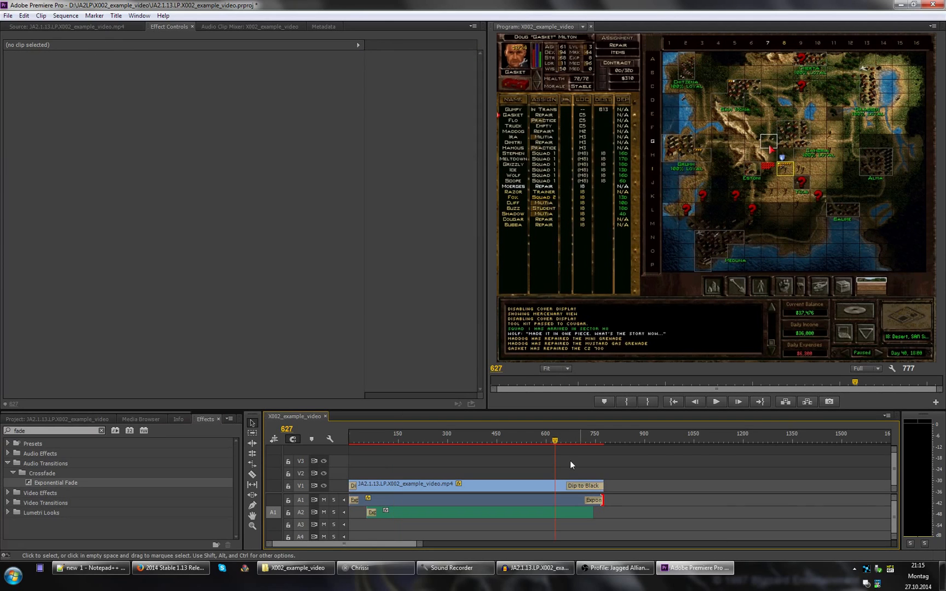
key(space)
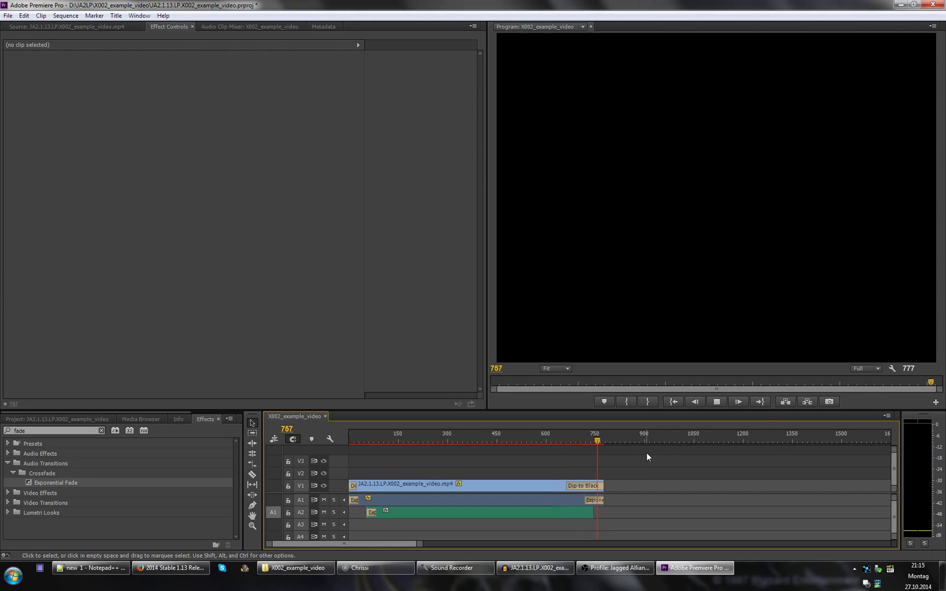
click(593, 441)
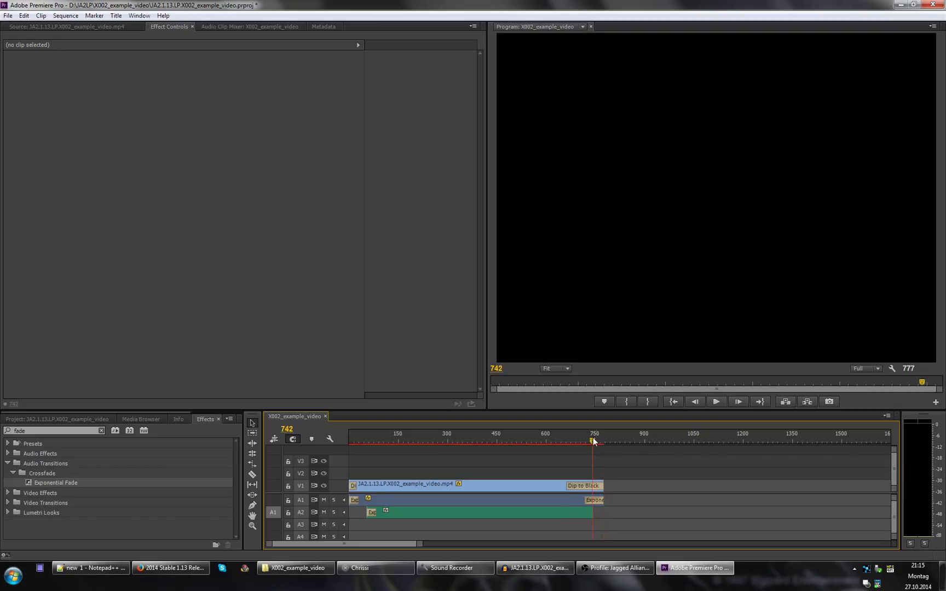
- Extend the end of the footage on V1 and A1 to frame 792 and replay the ending
drag(603, 499, 608, 500)
click(574, 434)
key(space)
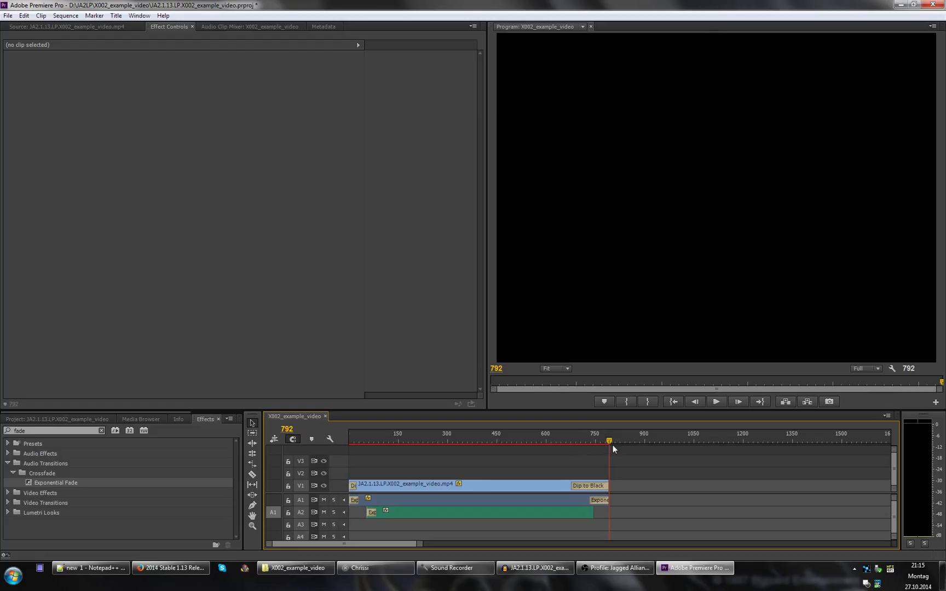
- Trim the end of the V1 and A1 clips to frame 783
drag(608, 441, 605, 442)
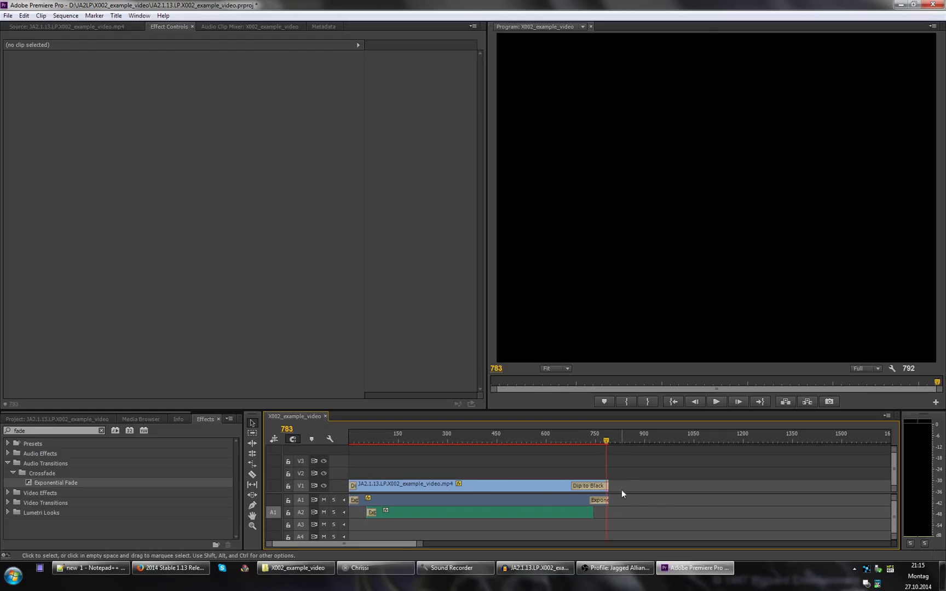
key(=)
mouse_move(630, 486)
mouse_down()
mouse_move(619, 486)
mouse_move(620, 502)
mouse_up()
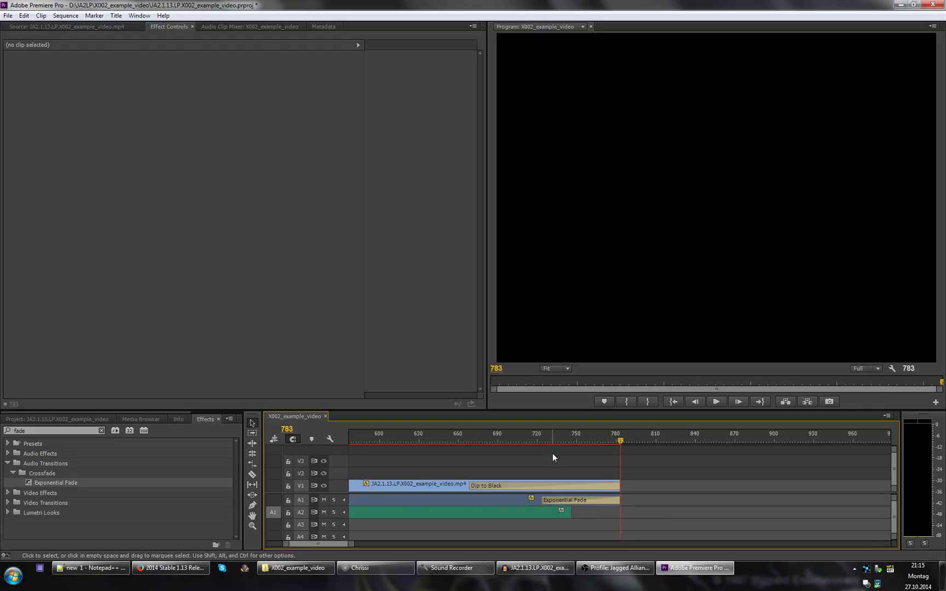
key(minus)
key(minus)
- Play the edited sequence from frame 0 to review it and return to the start
click(442, 438)
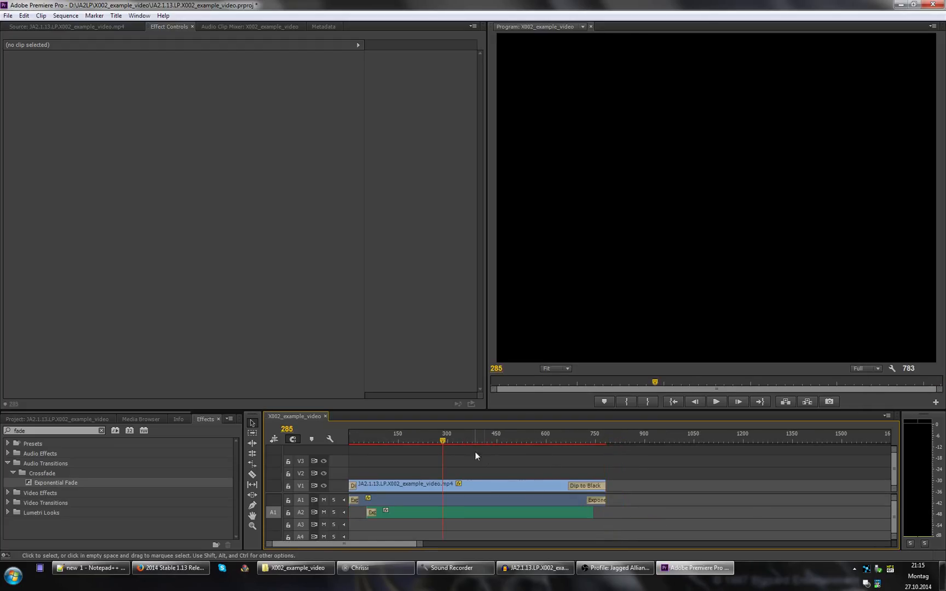
key(Home)
key(space)
click(442, 437)
key(Home)
- Open the V1 clip in the Source monitor and check its out and in points
double_click(421, 485)
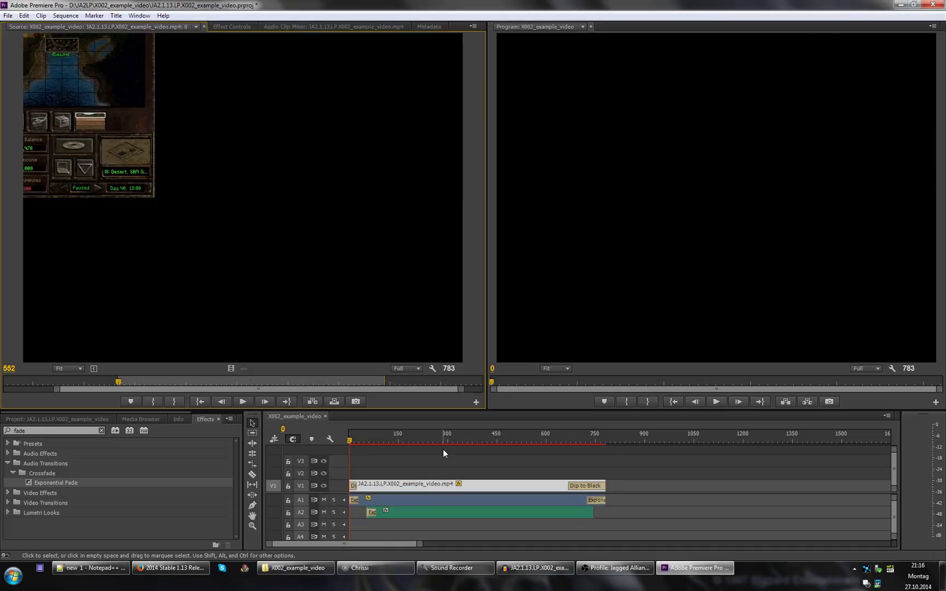
click(442, 450)
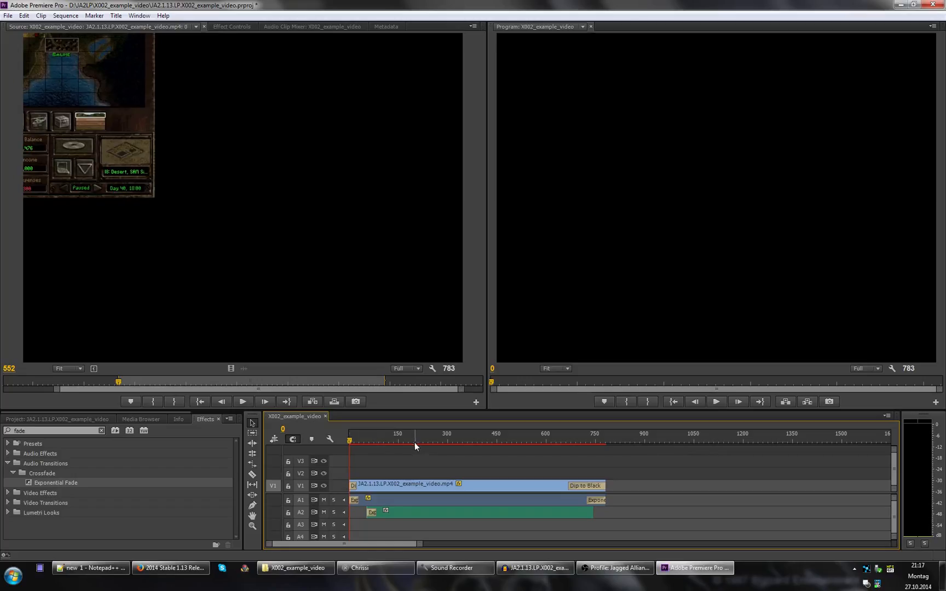
double_click(433, 485)
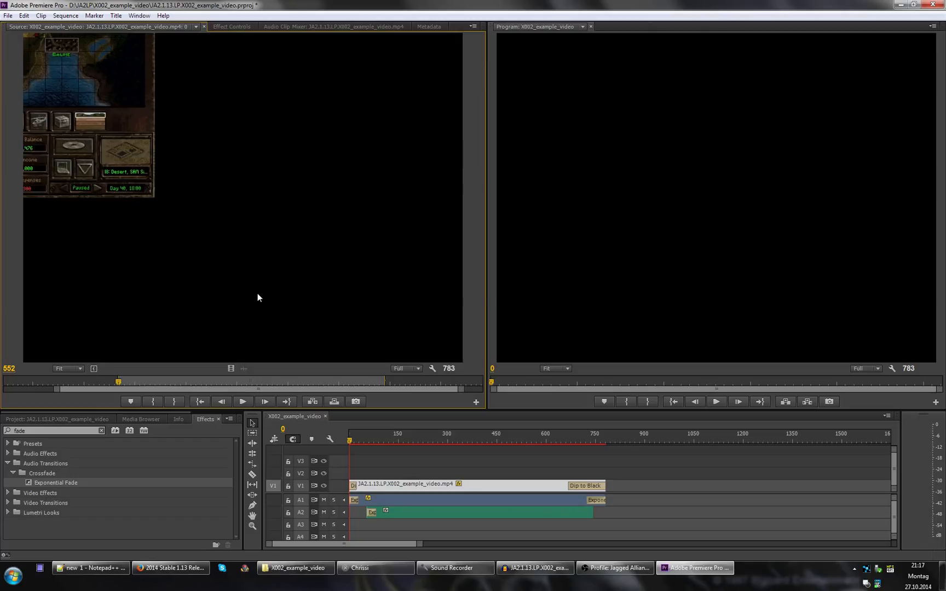
key(shift+o)
key(shift+i)
- Look at the files in the X002_example_video folder in Windows Explorer and recheck the V1 clip's out and in points in Premiere Pro
click(328, 568)
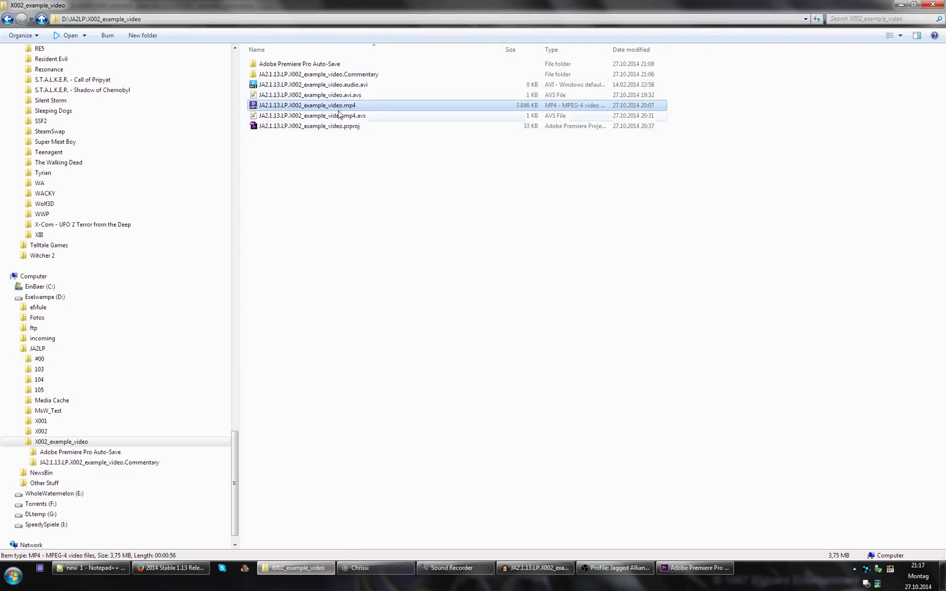
key(alt+Tab)
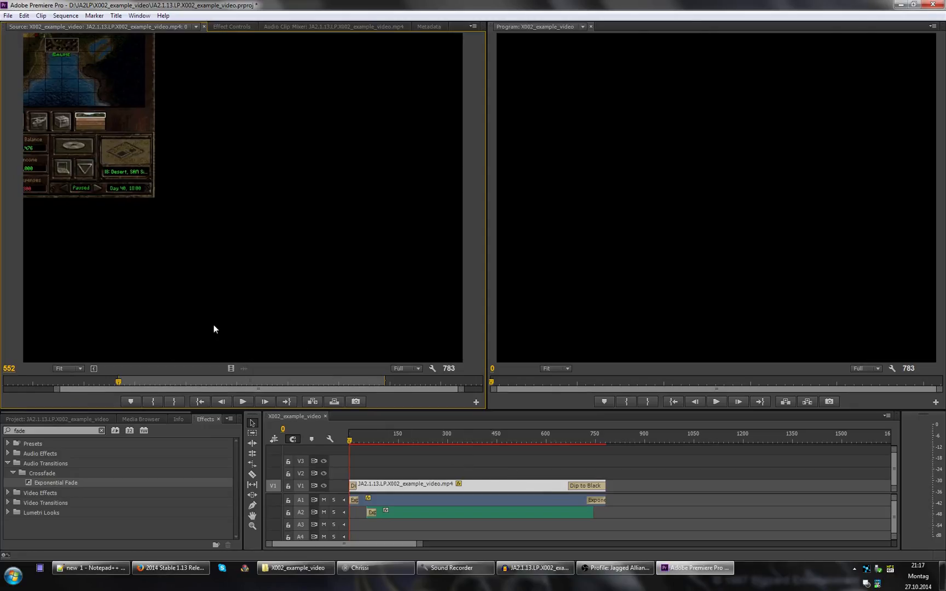
key(shift+o)
key(shift+i)
click(306, 571)
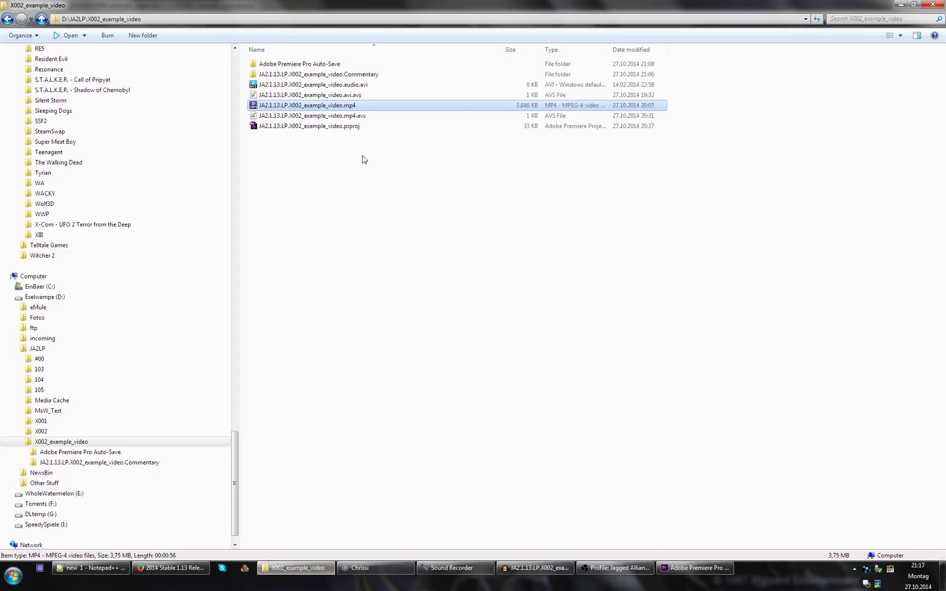
- Open JA2.1.13.LP.X002_example_video.mp4.avs in Notepad++ and fill in the Trim line as Trim(552,1333)
double_click(263, 116)
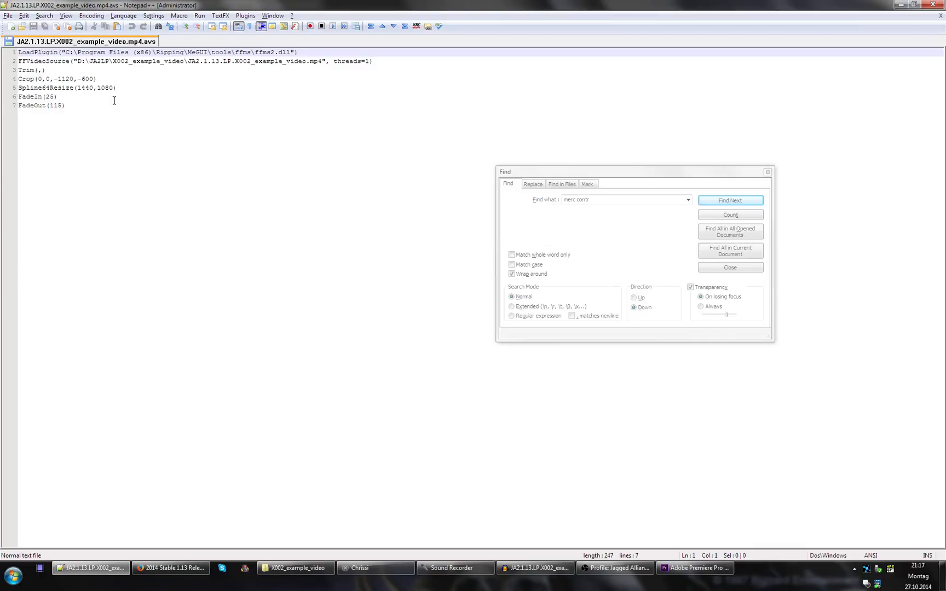
click(40, 70)
text(55)
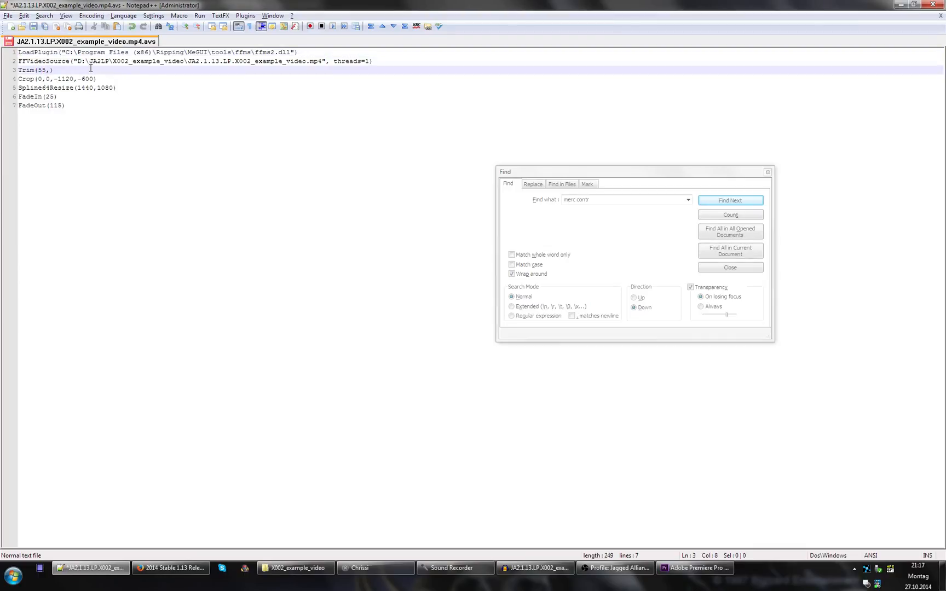
text(2)
key(Right)
text(1333)
- Recheck the clip's in and out frames in Premiere Pro's Source monitor against the Trim values in the Notepad++ script
click(703, 567)
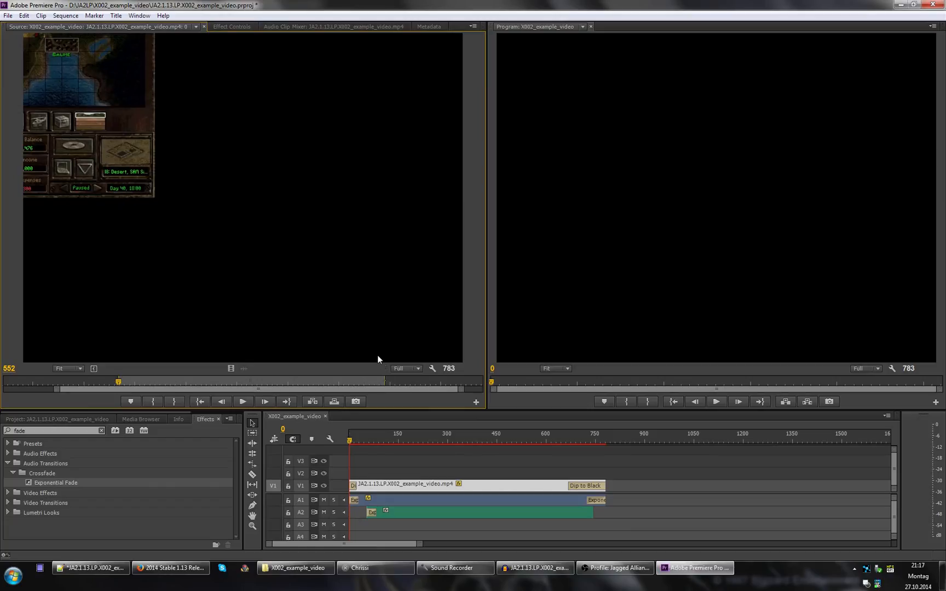
key(shift+o)
key(Left)
key(shift+i)
key(shift+o)
key(alt+Tab)
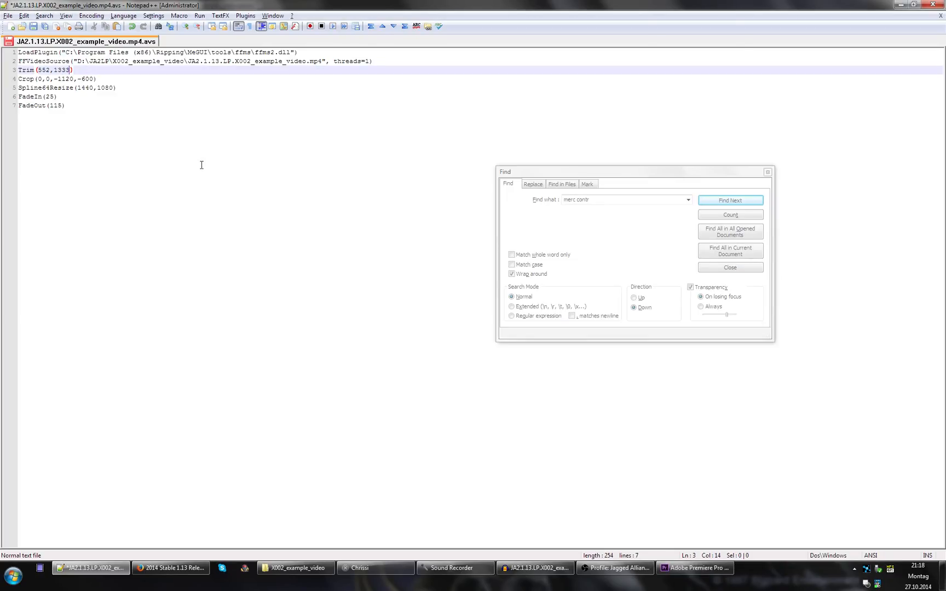
key(alt+Tab)
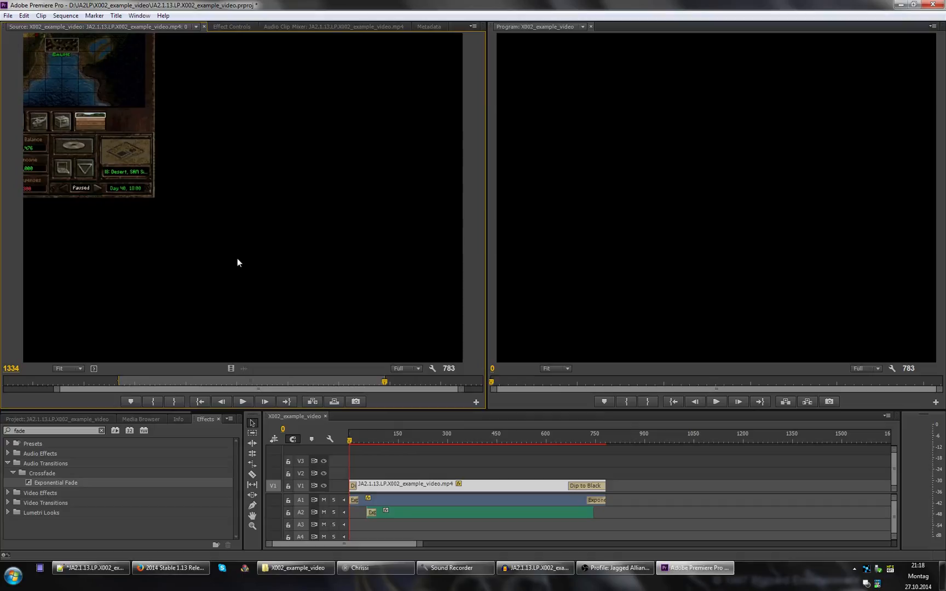
- Mark the V1 clip's full extent as the sequence's in-to-out range, keeping the playhead at frame 0
click(460, 461)
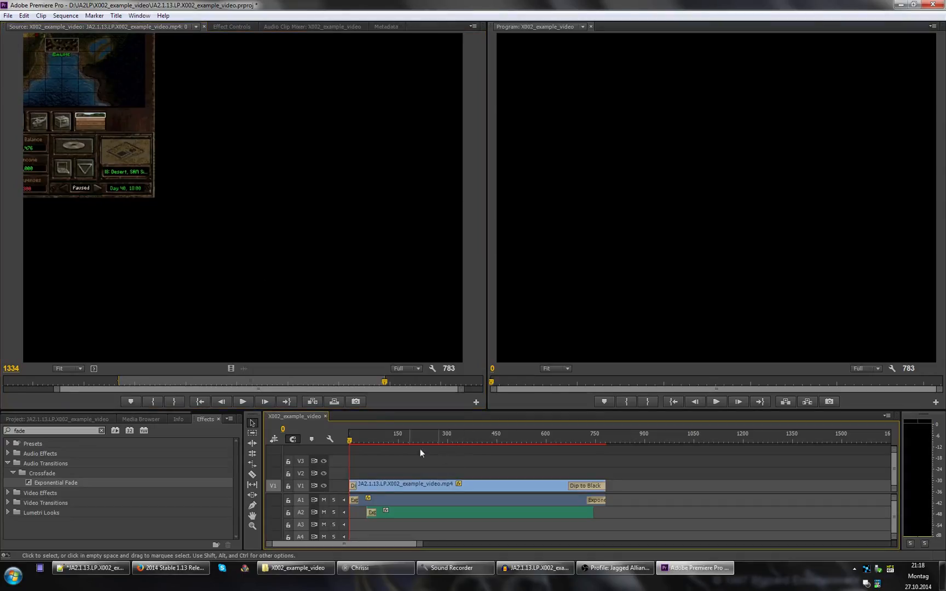
click(436, 437)
key(Home)
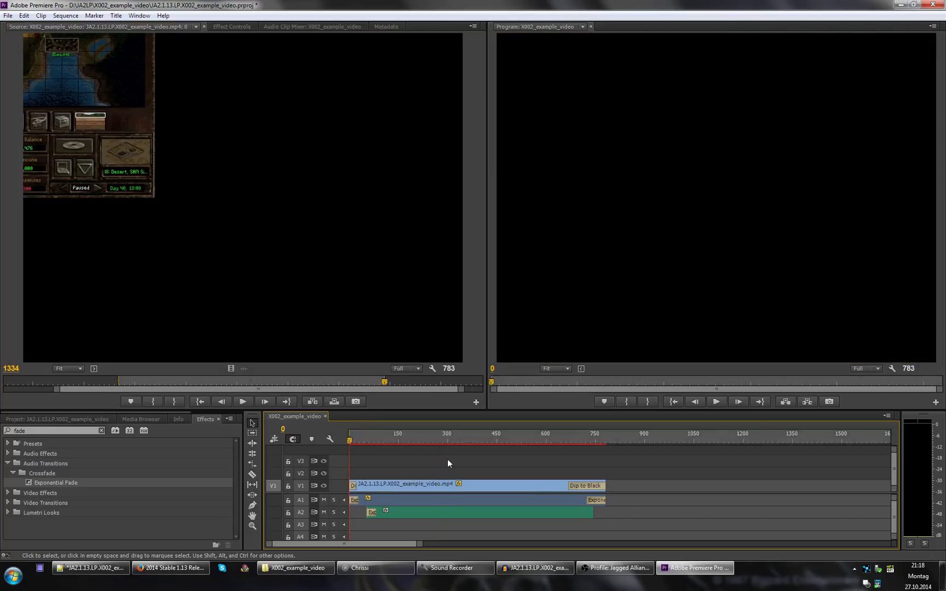
click(482, 485)
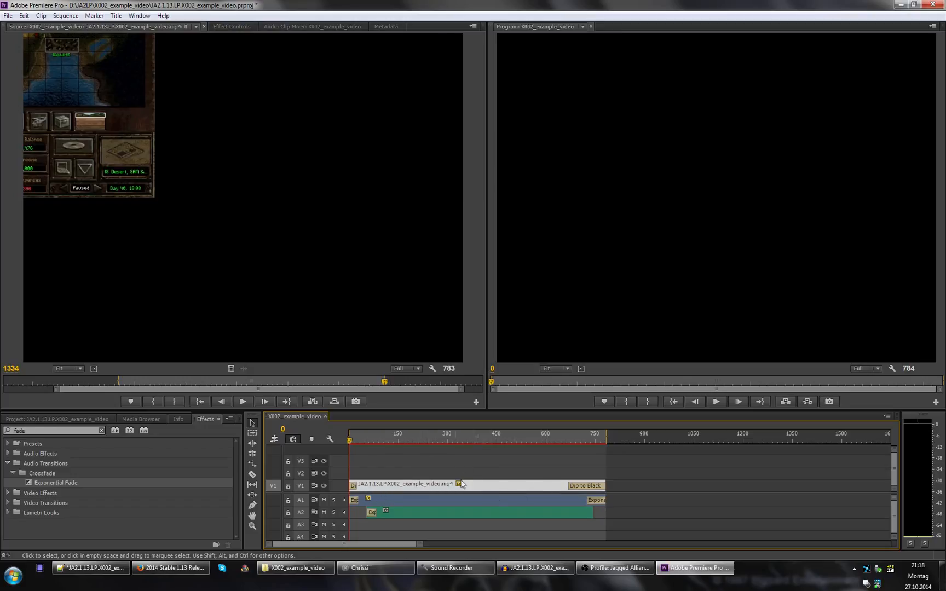
click(391, 462)
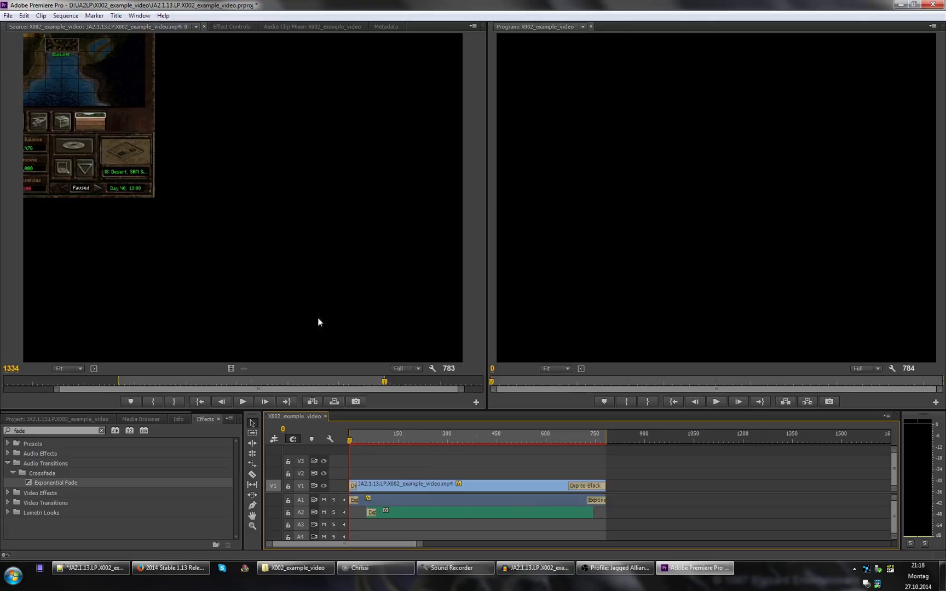
- Open the media export settings for the sequence and set the format to Advanced FrameServer
click(9, 16)
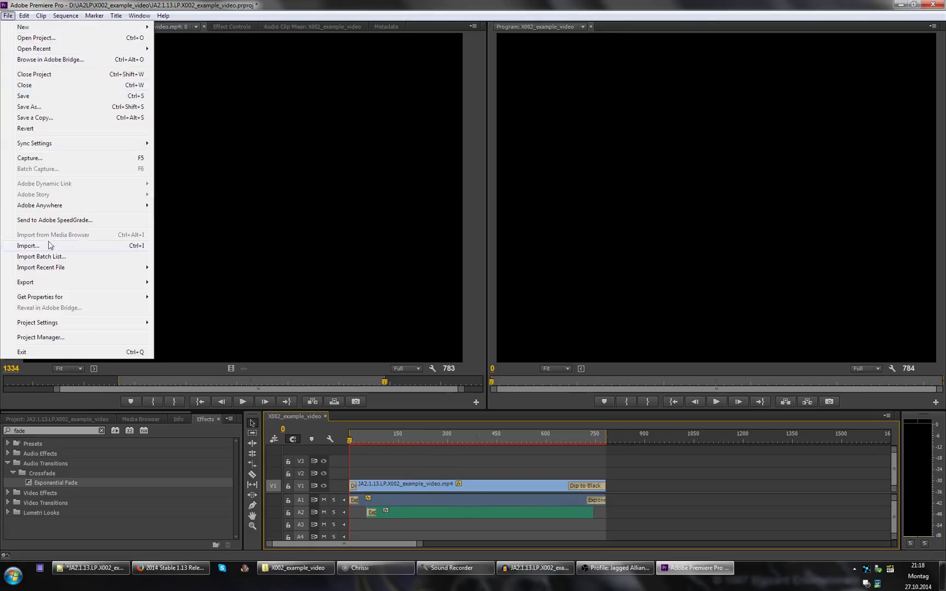
mouse_move(68, 283)
click(178, 283)
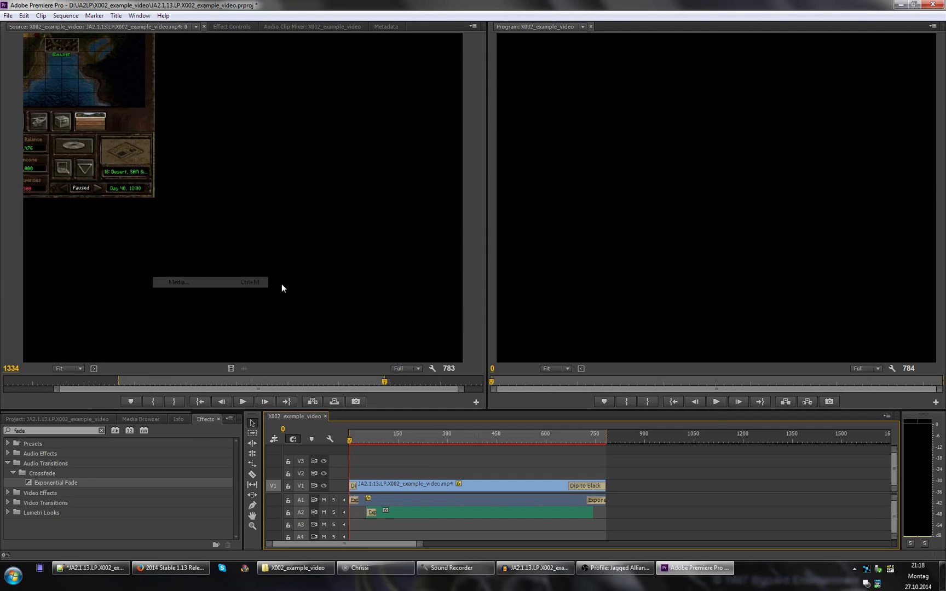
click(645, 137)
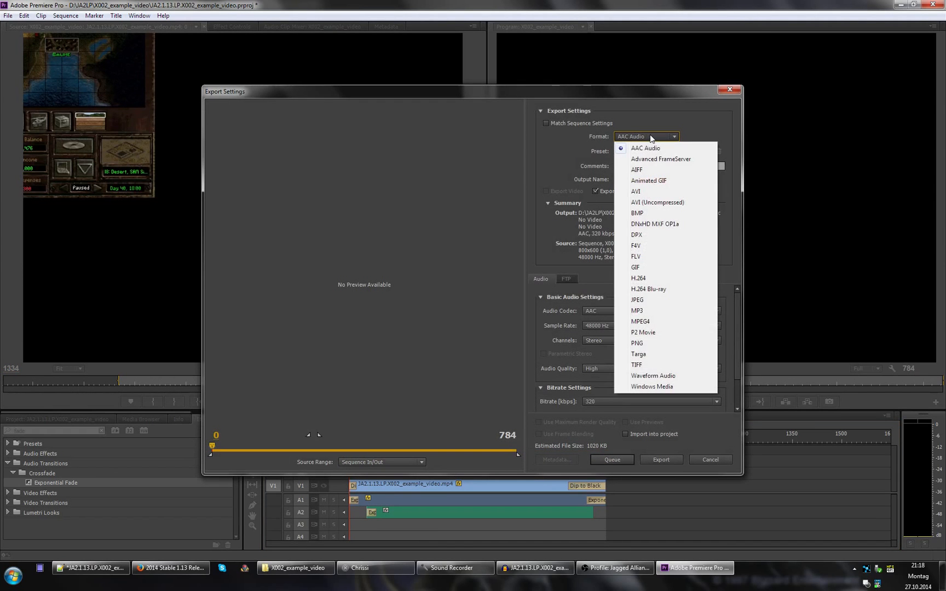
click(661, 159)
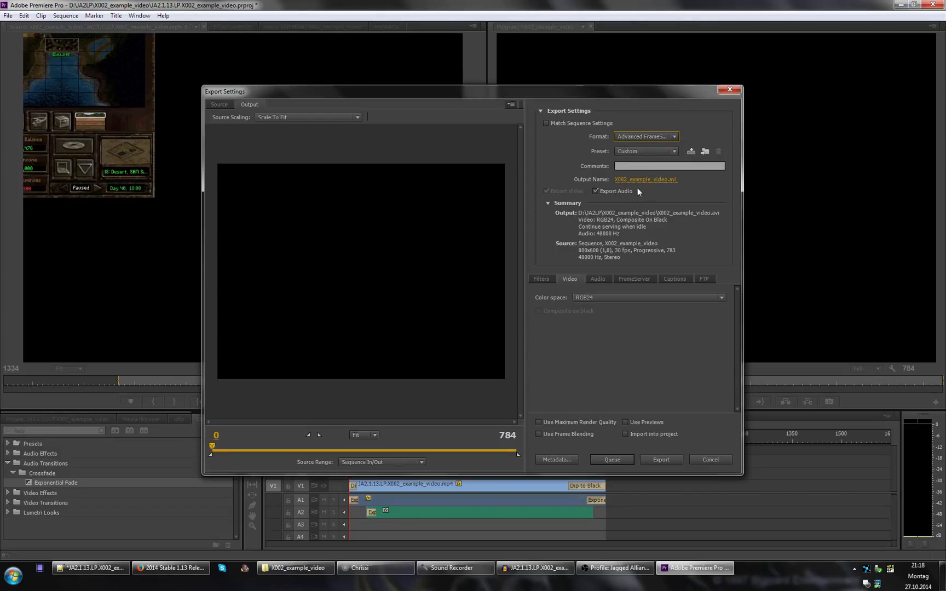
- Set the export output to the existing JA2.1.13.LP.X002_example_video.audio.avi, and start the export, replacing that file
click(639, 180)
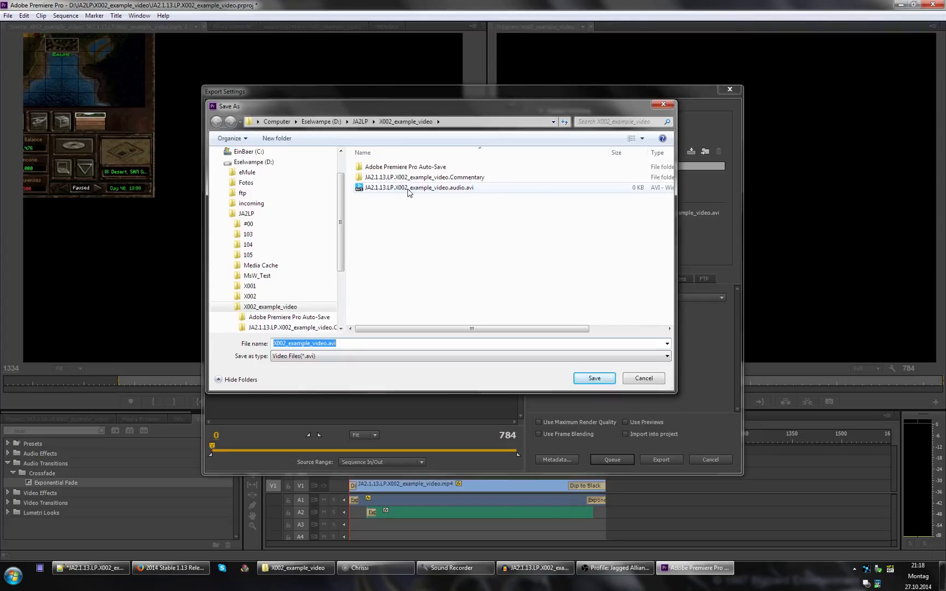
double_click(408, 189)
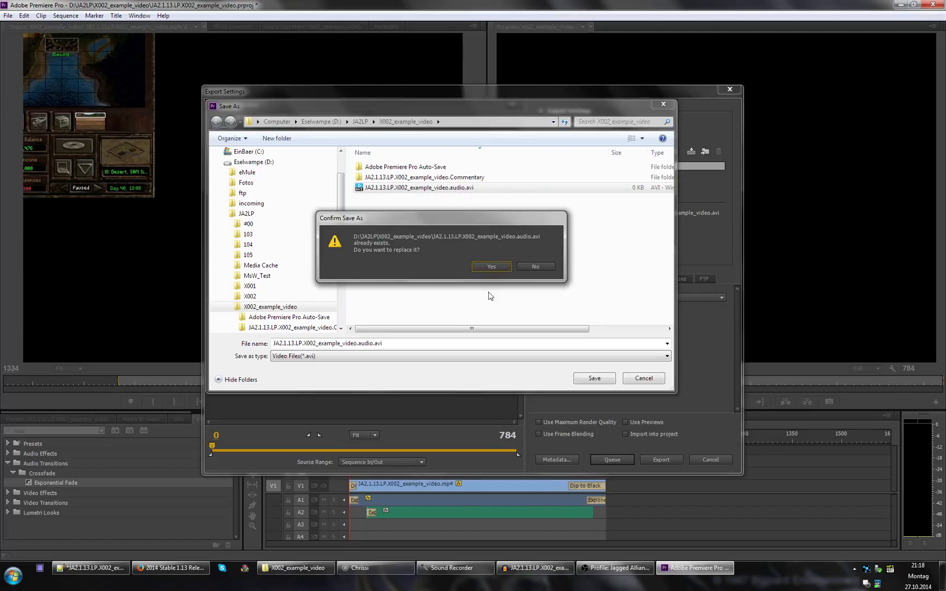
click(488, 266)
click(652, 458)
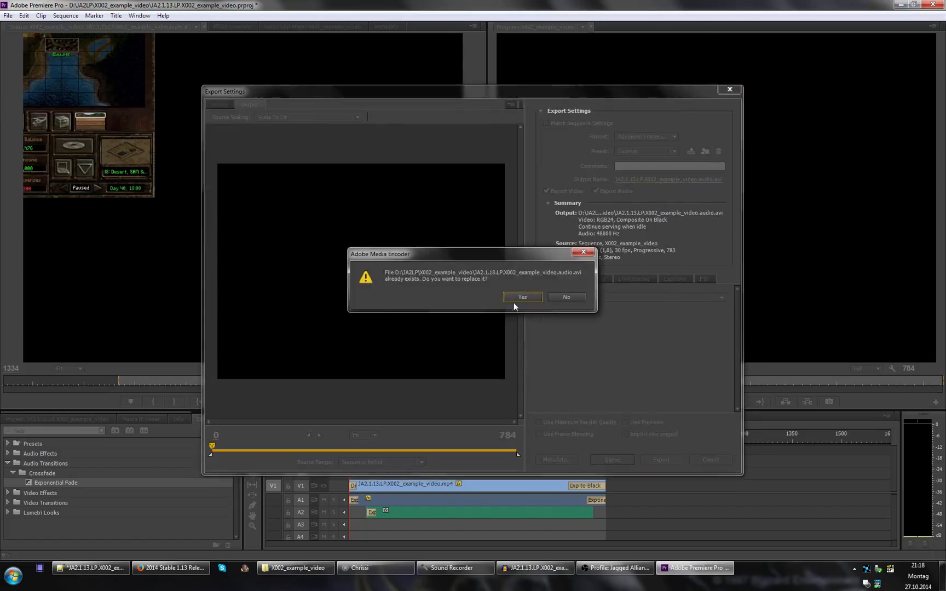
click(520, 297)
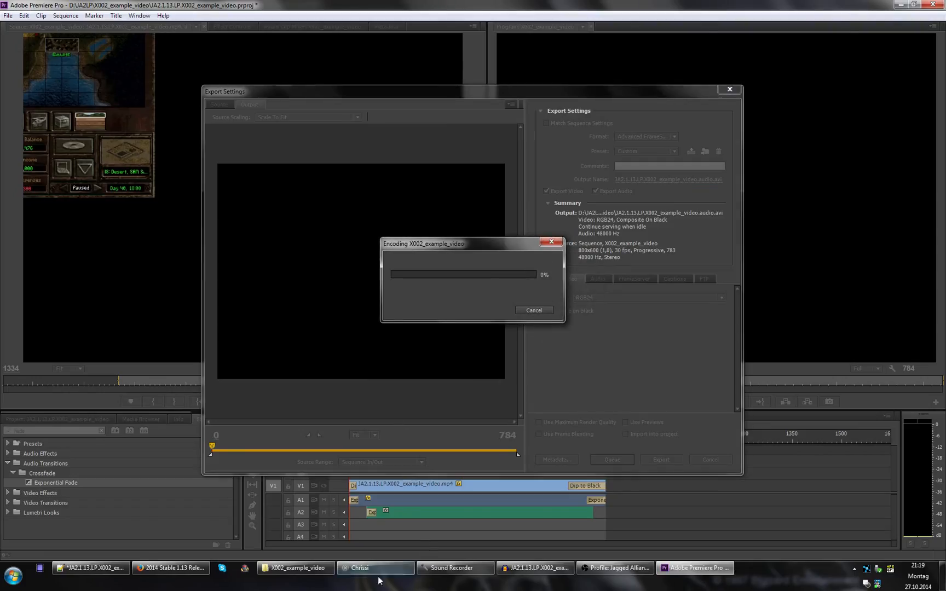
- Switch to the X002_example_video folder in Windows Explorer and launch MeGUI, placing its window below the file list
click(296, 568)
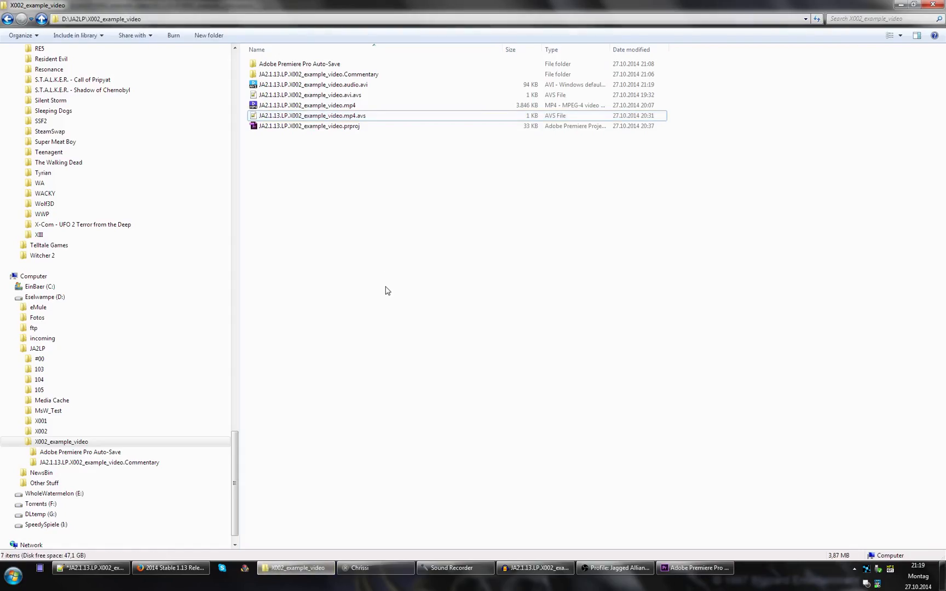
key(super)
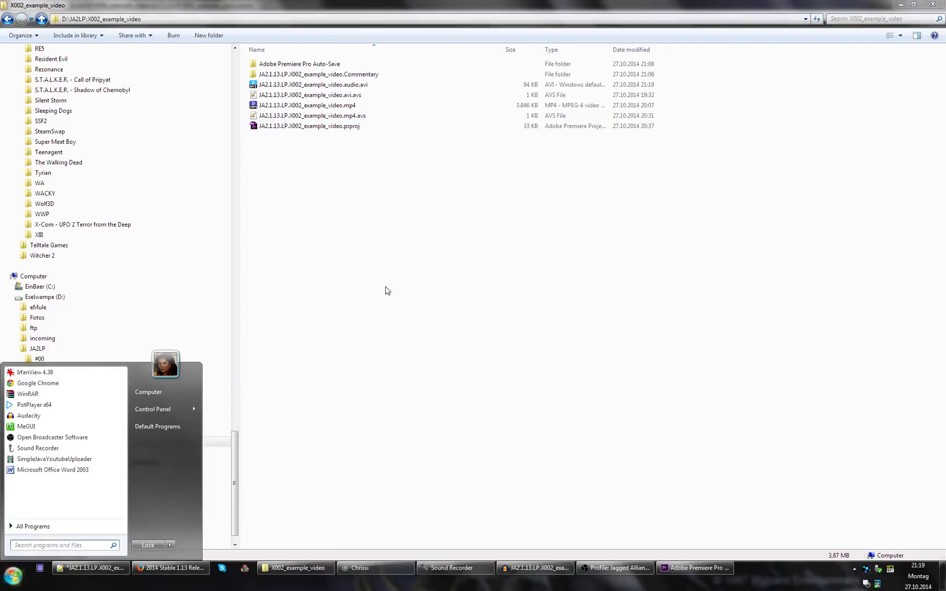
text(meg)
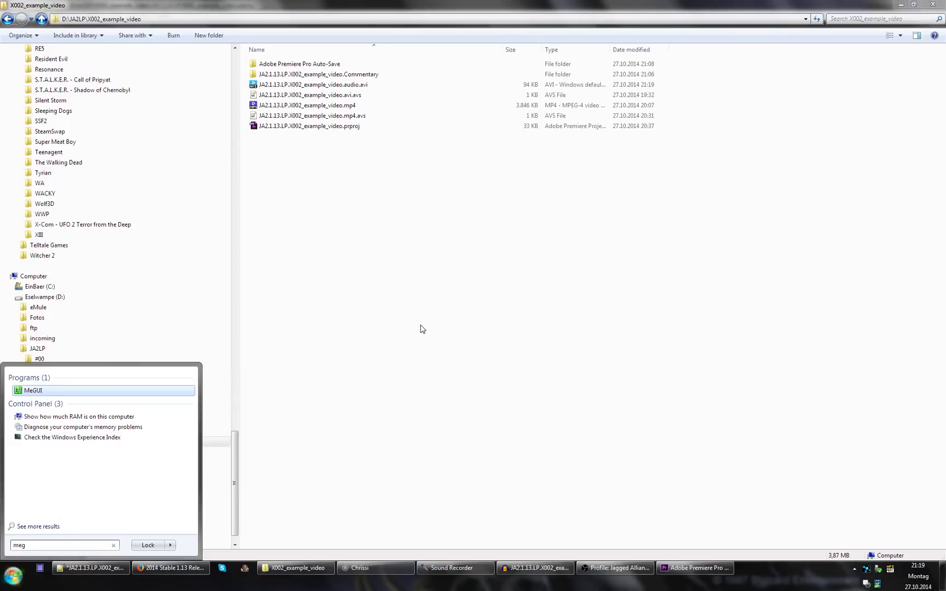
click(188, 392)
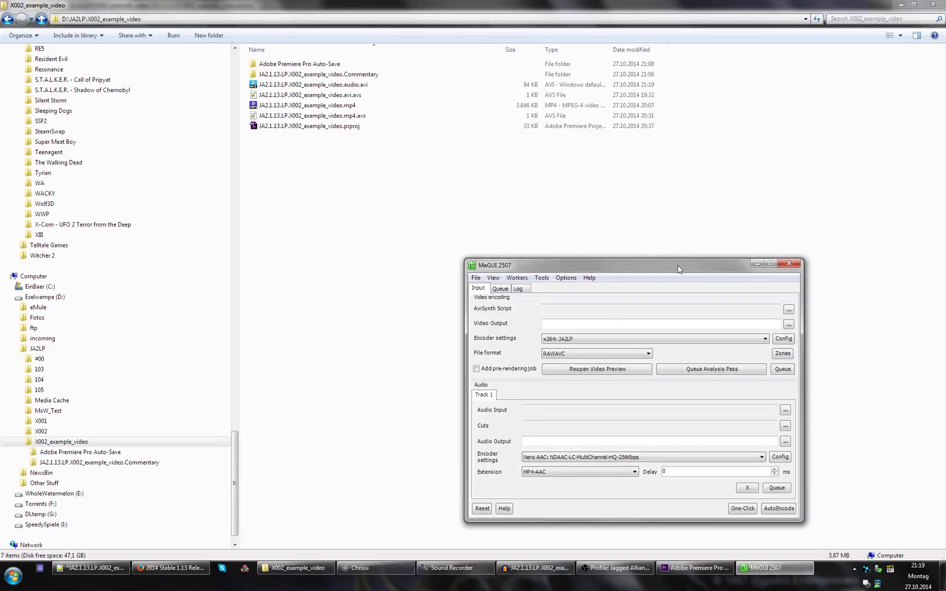
drag(678, 266, 671, 242)
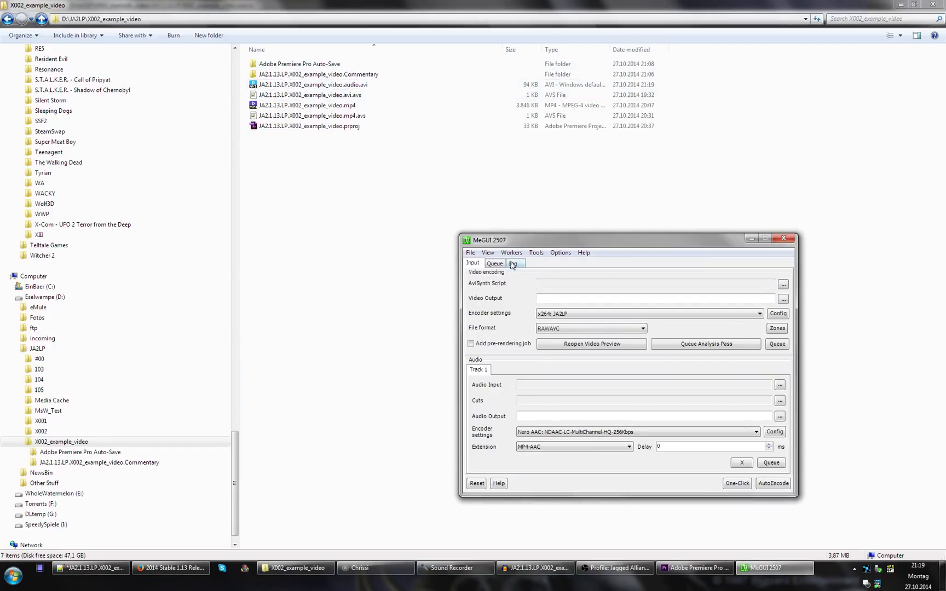
- Open JA2.1.13.LP.X002_example_video.avi.avs in Notepad++ and compare its AVISource file name with the audio.avi file in Windows Explorer
click(301, 95)
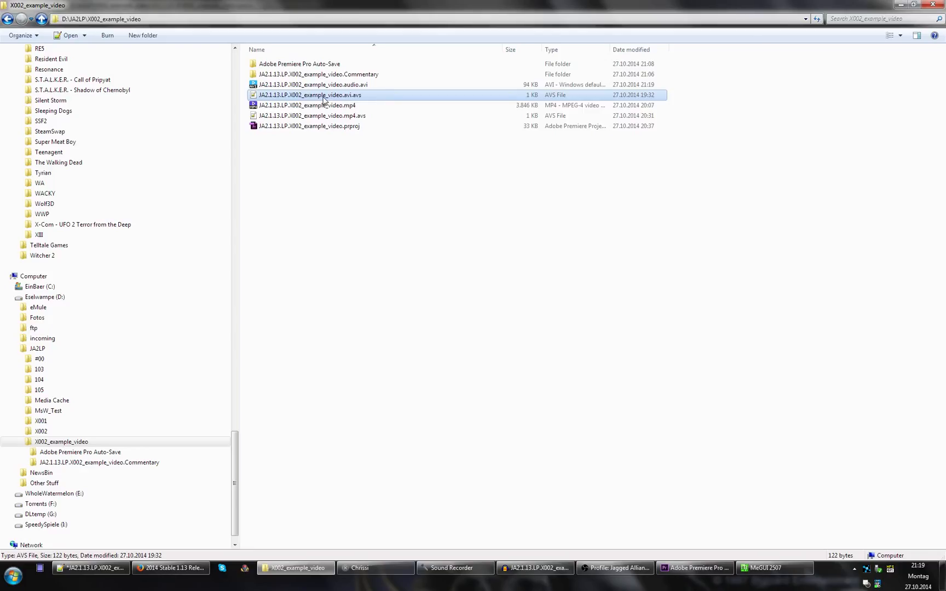
double_click(323, 100)
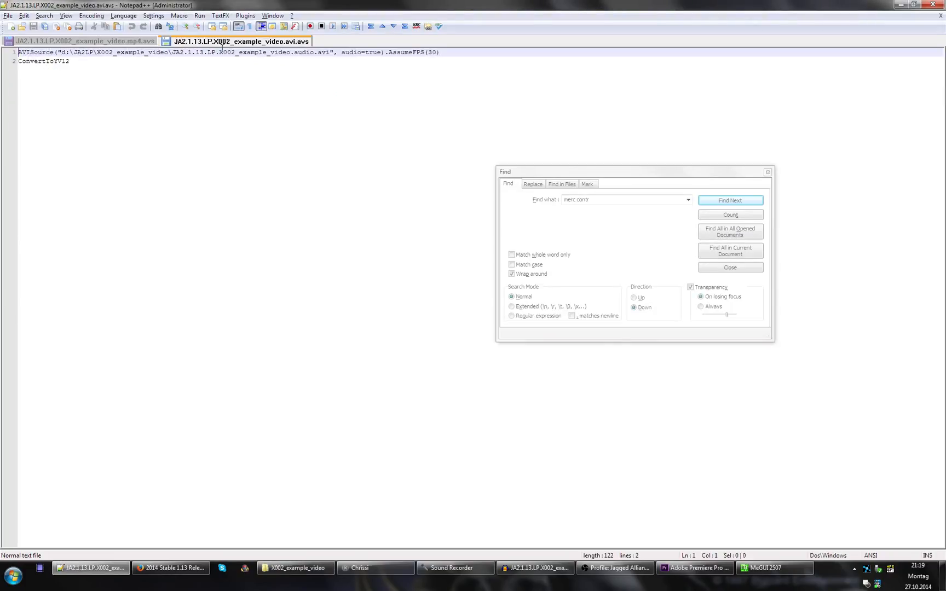
drag(330, 52, 192, 53)
key(alt+Tab)
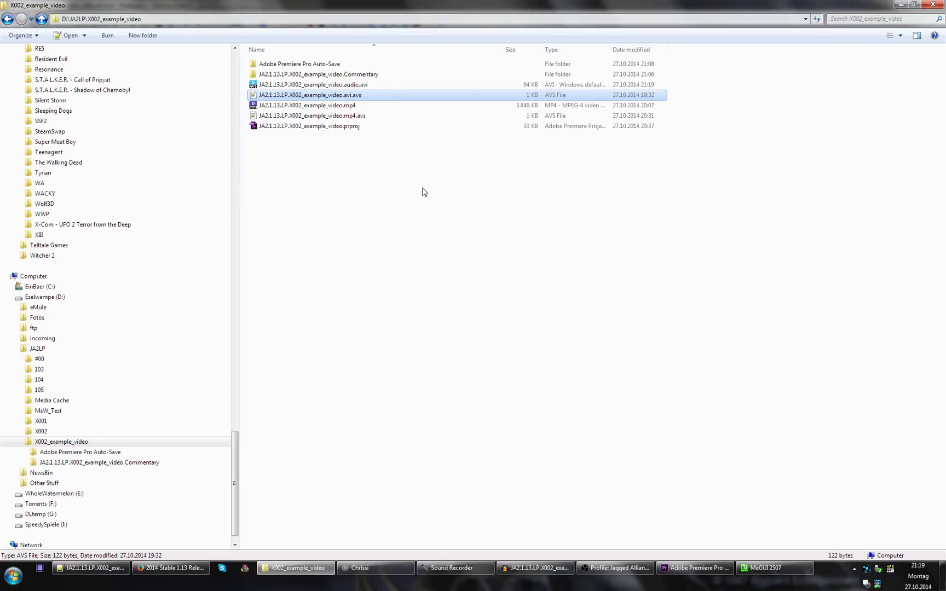
click(349, 86)
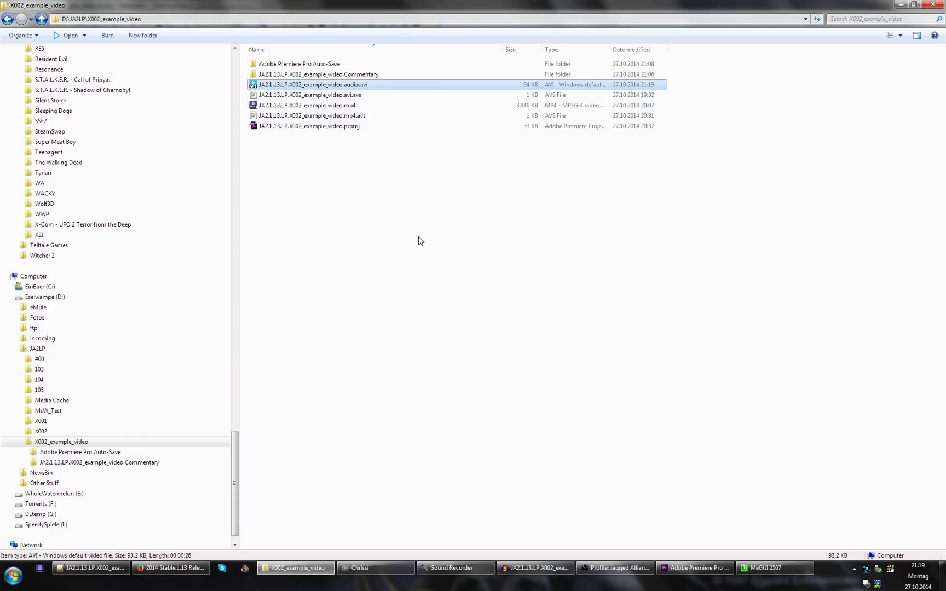
key(alt+Tab)
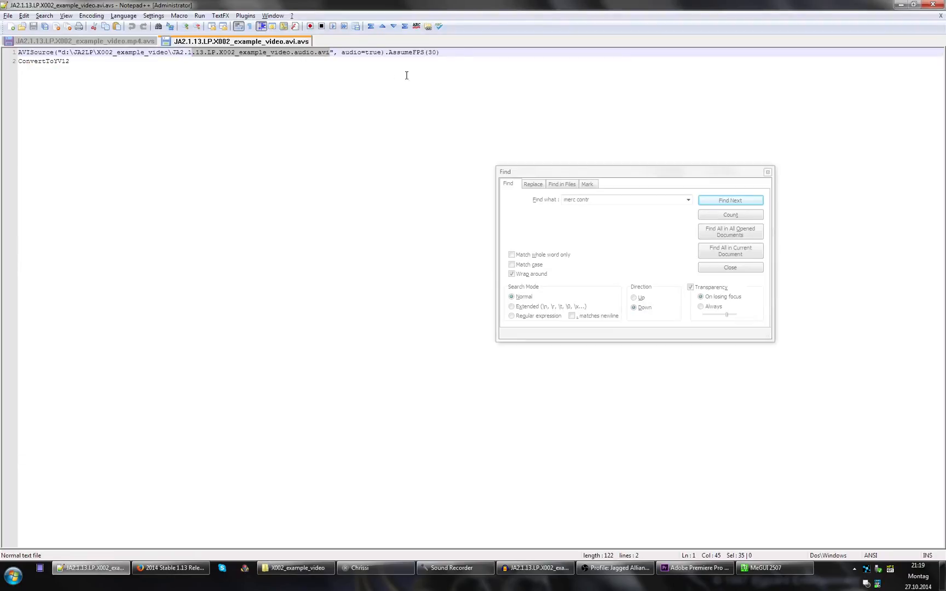
click(462, 52)
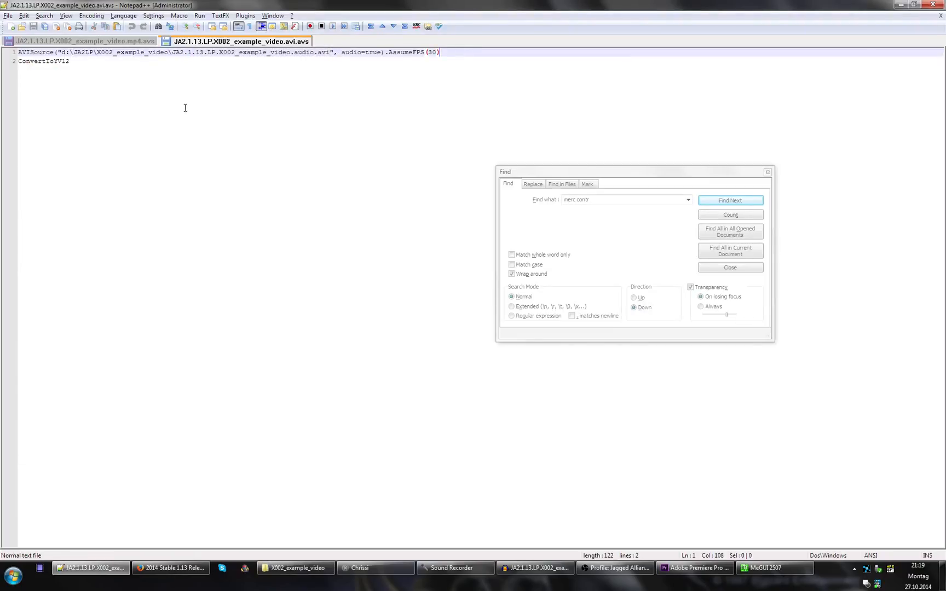
key(ctrl+Tab)
- Load JA2.1.13.LP.X002_example_video.avi.avs as MeGUI's audio input and rename the audio output file JA2_1.13_LP_X002_example_video_audio.mp4
key(alt+Tab)
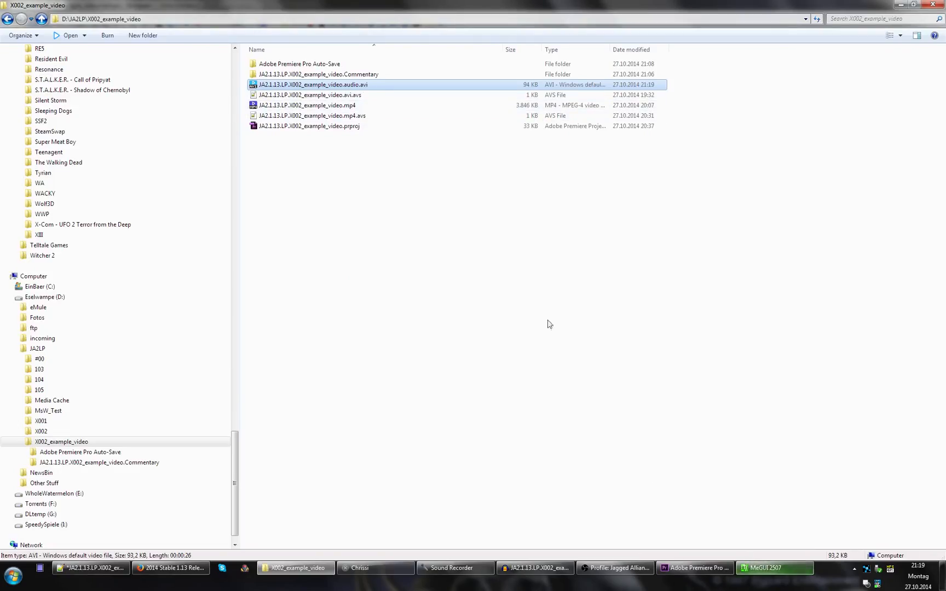
drag(350, 95, 523, 386)
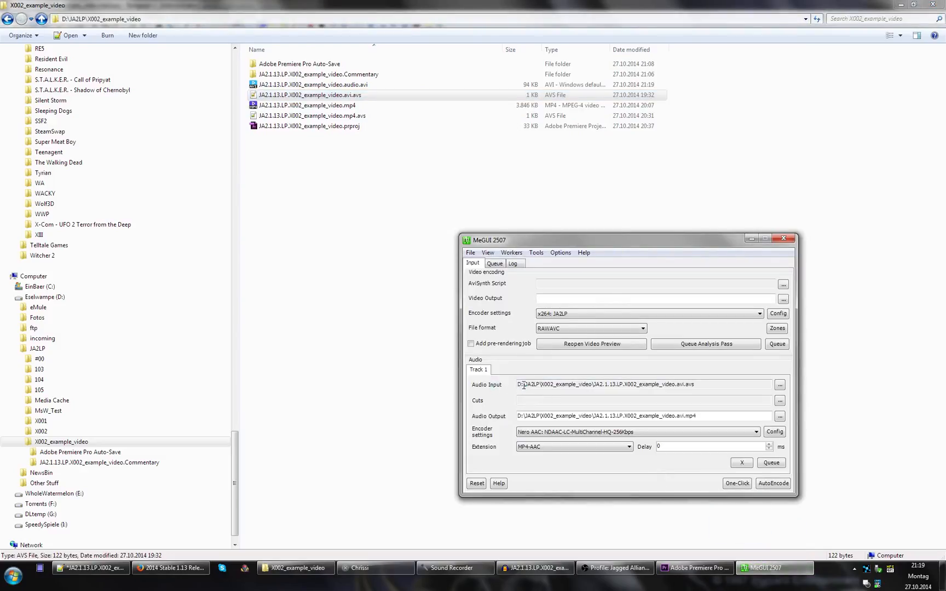
click(605, 415)
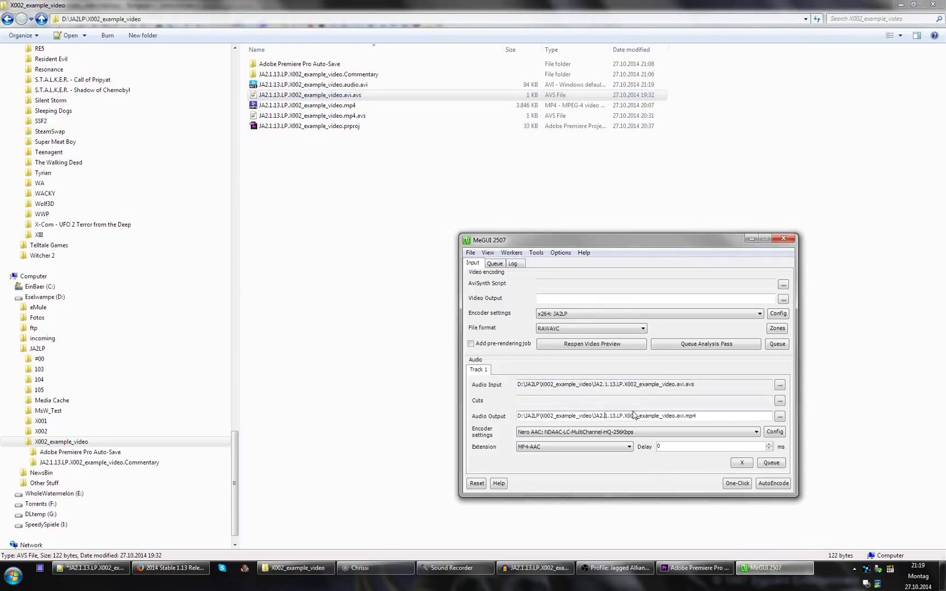
key(BackSpace)
text(_)
key(Right)
key(Delete)
key(BackSpace)
text(_)
key(Right)
key(Right)
key(Right)
key(BackSpace)
text(_)
key(Delete)
key(Delete)
key(BackSpace)
text(_audio)
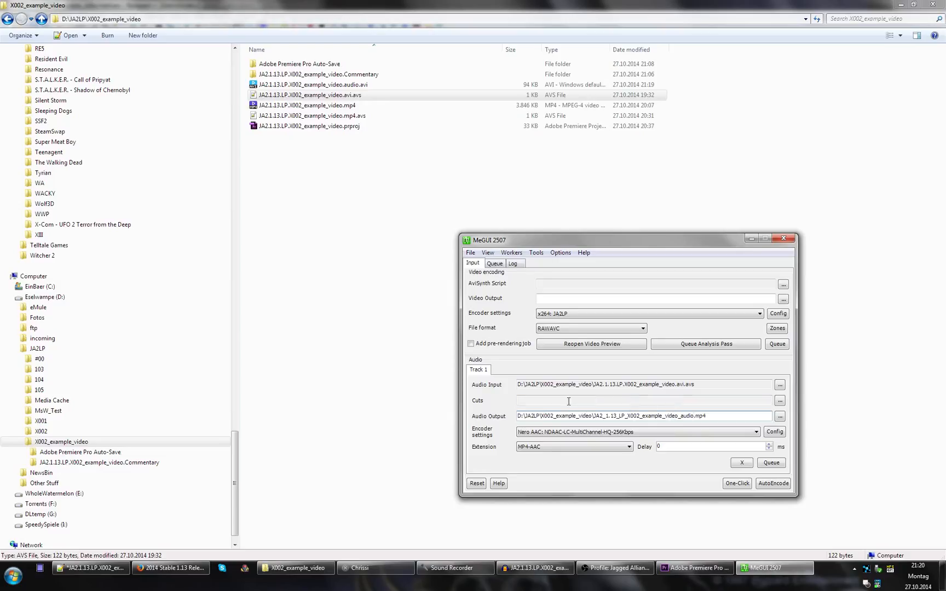
- Queue the audio encode and check the resulting audio MP4 in the X002_example_video folder
click(771, 462)
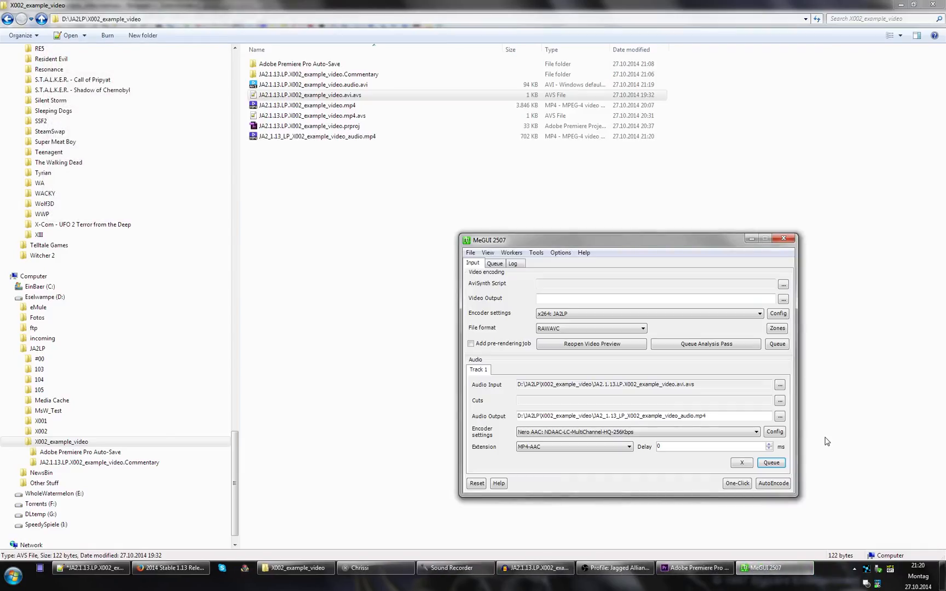
click(317, 209)
click(359, 138)
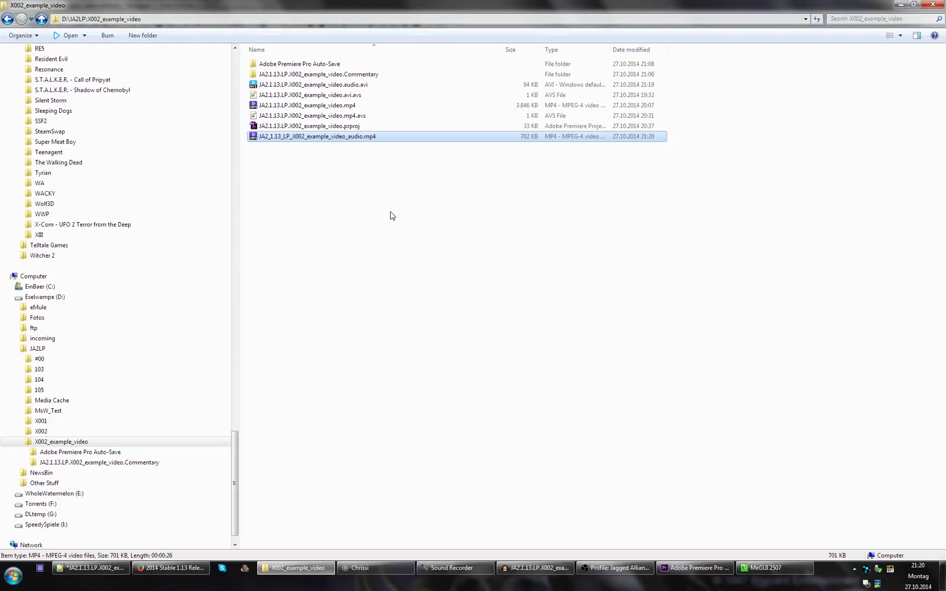
key(alt+Tab)
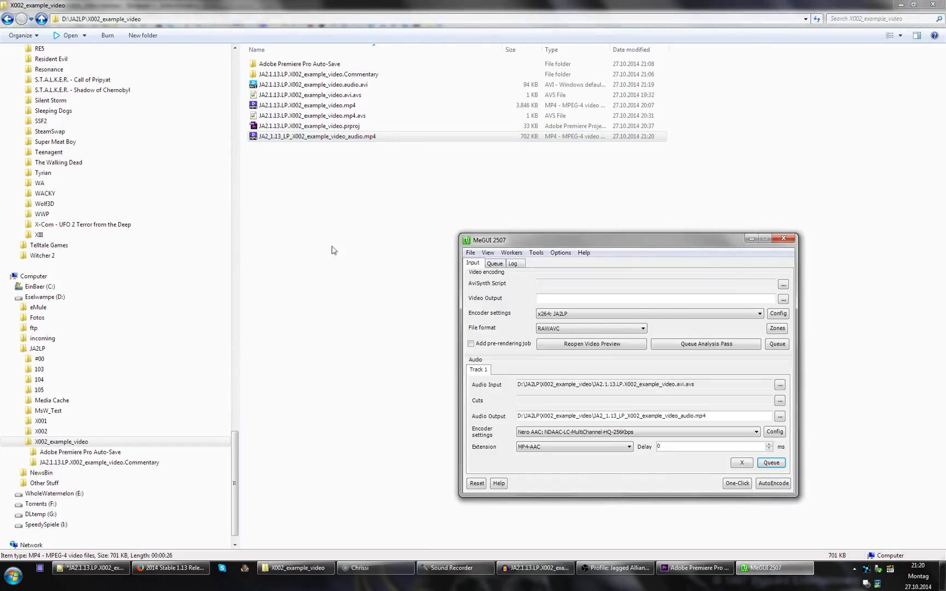
- Open JA2.1.13.LP.X002_example_video.mp4.avs in Notepad++ and review its FFVideoSource and Trim lines
click(91, 571)
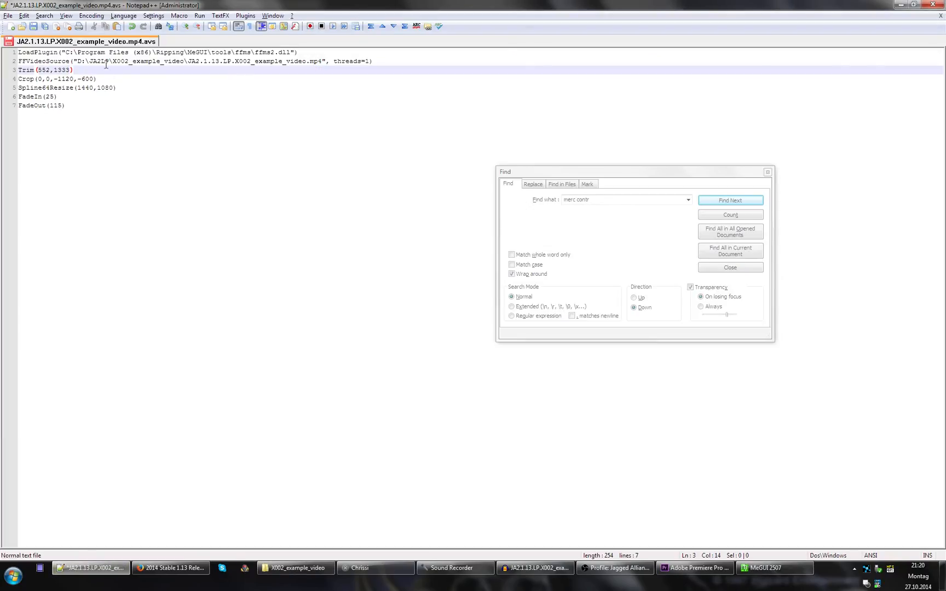
click(102, 113)
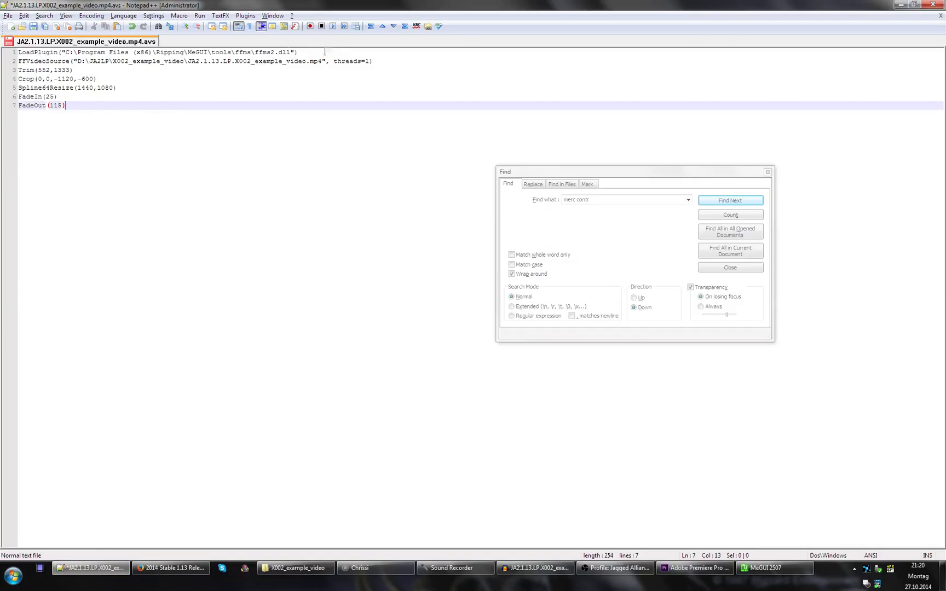
drag(313, 52, 383, 63)
click(60, 55)
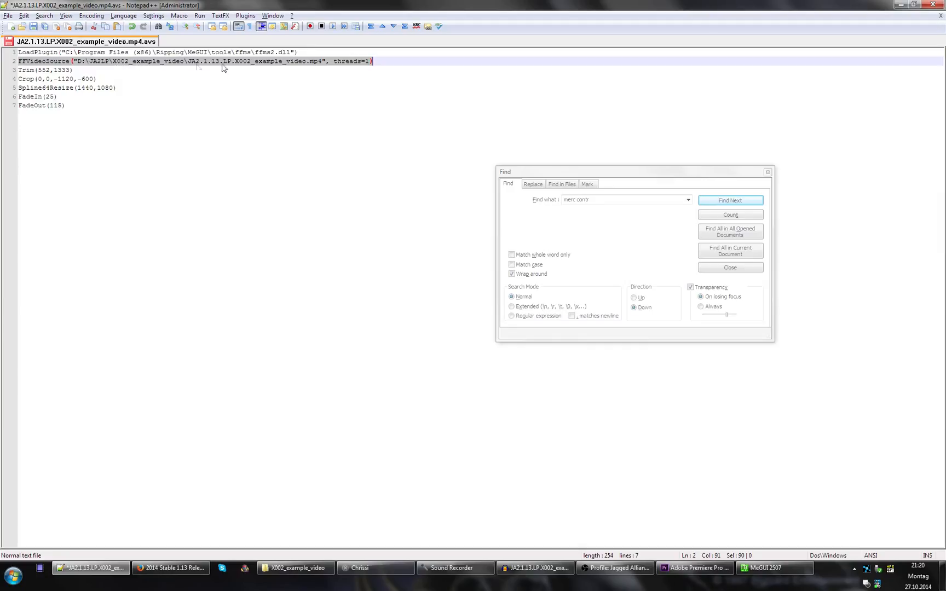
click(252, 62)
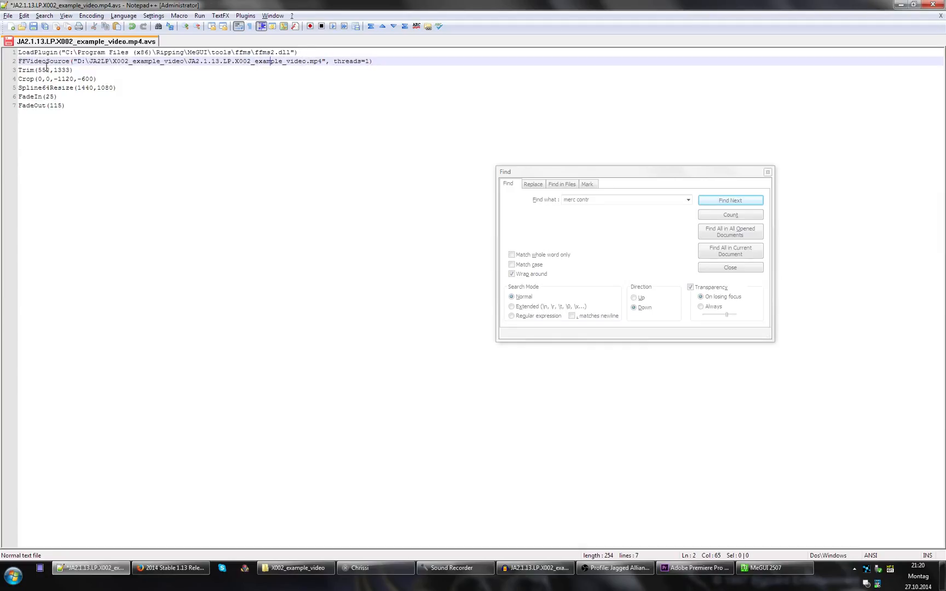
drag(80, 68, 14, 68)
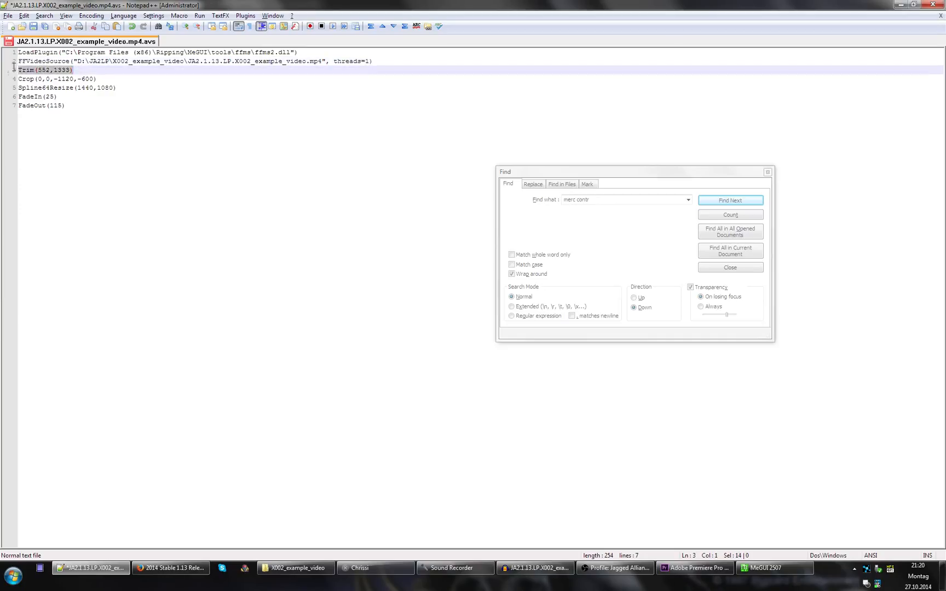
click(86, 69)
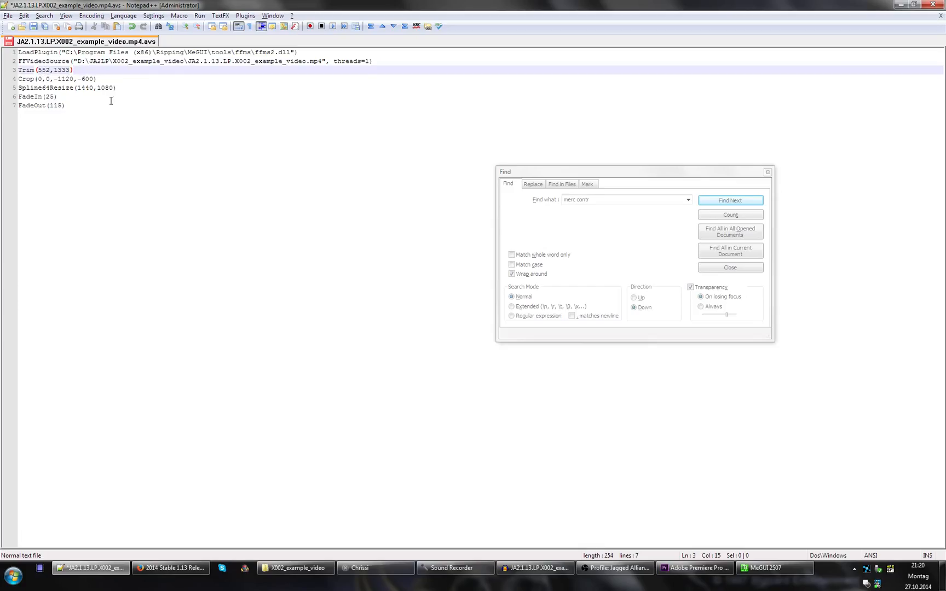
- Play JA2.1.13.LP.X002_example_video.mp4 from the X002_example_video folder and examine how the game picture sits in the frame
click(323, 568)
click(343, 105)
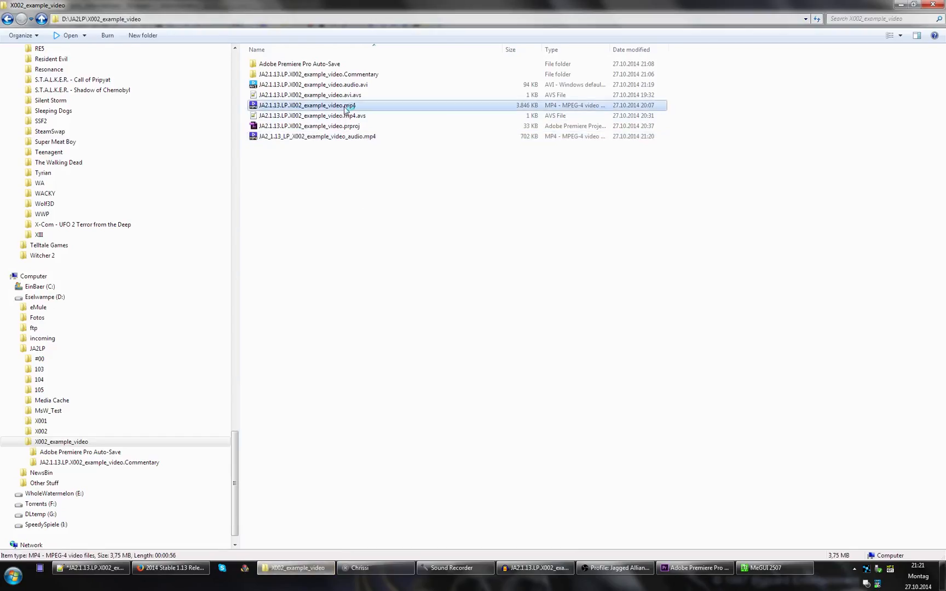
key(Return)
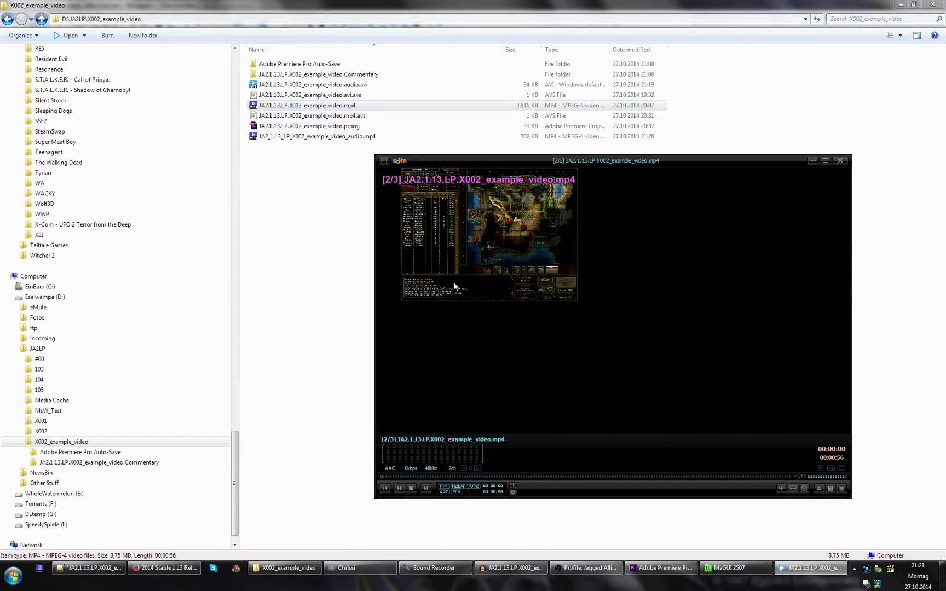
click(568, 209)
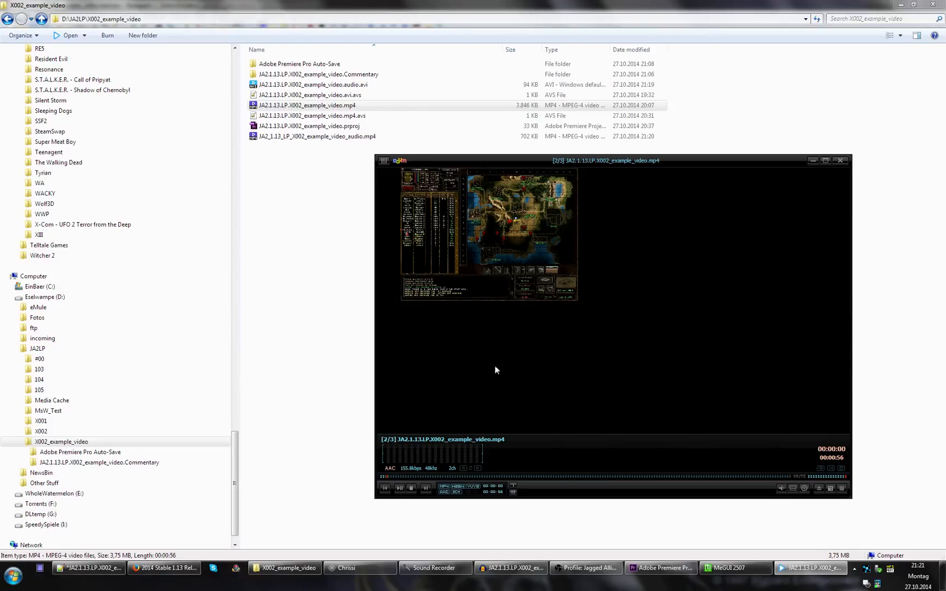
mouse_move(104, 573)
- Return to the script in Notepad++ and examine the arguments of the Crop line
click(91, 568)
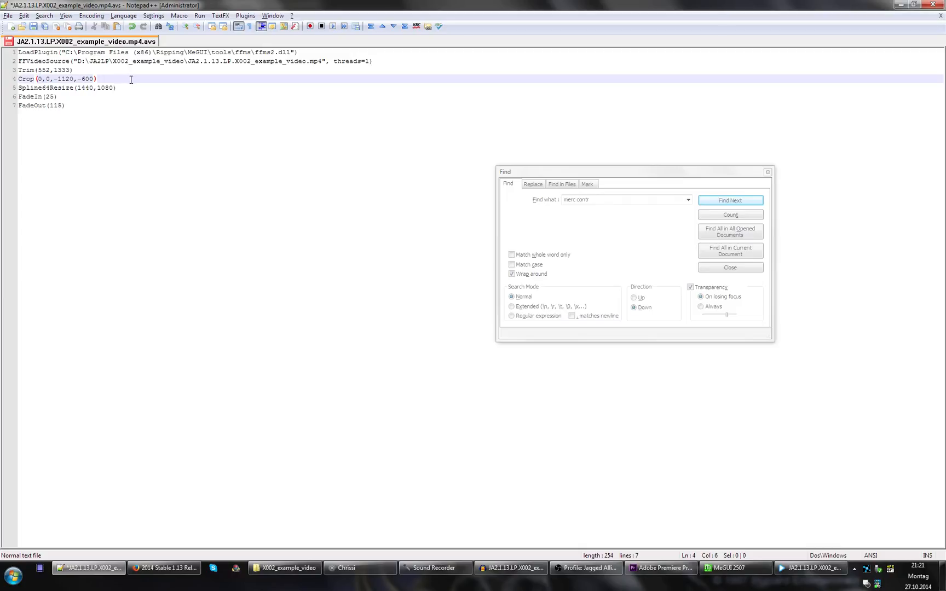
key(Right)
key(Right)
key(Right)
key(Right)
key(Left)
drag(97, 78, 6, 79)
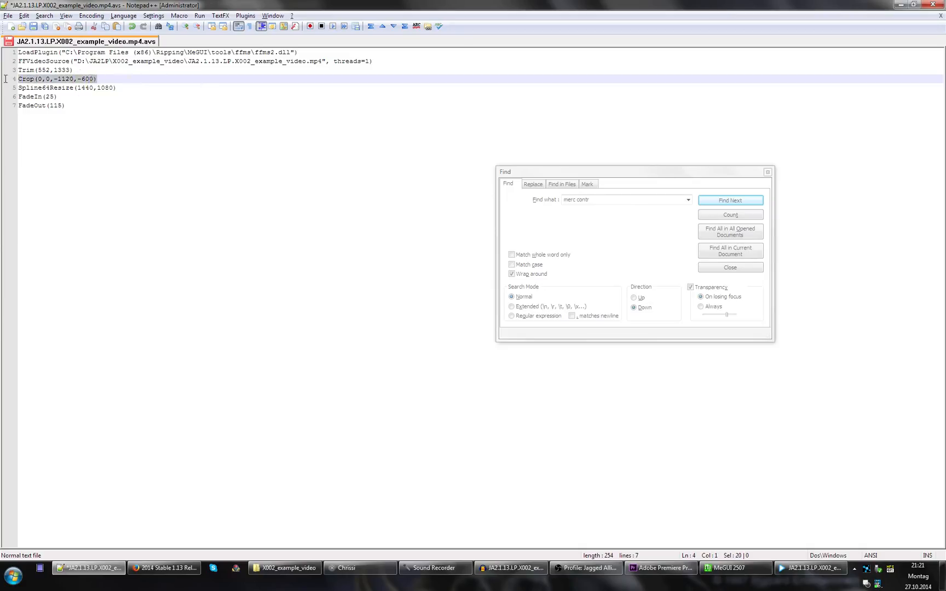
click(96, 96)
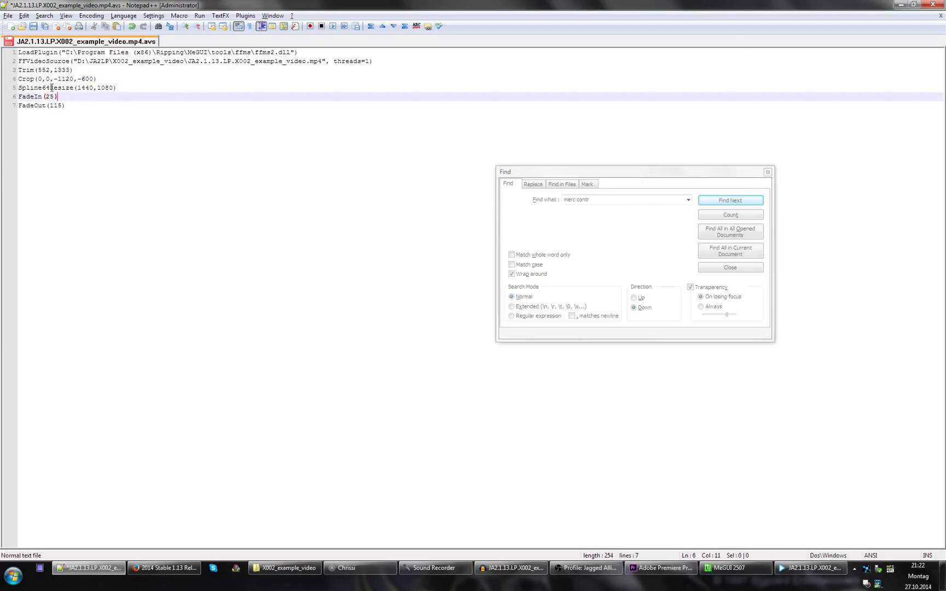
- Examine the Spline64Resize function name and its width and height arguments in the script
drag(73, 88, 7, 88)
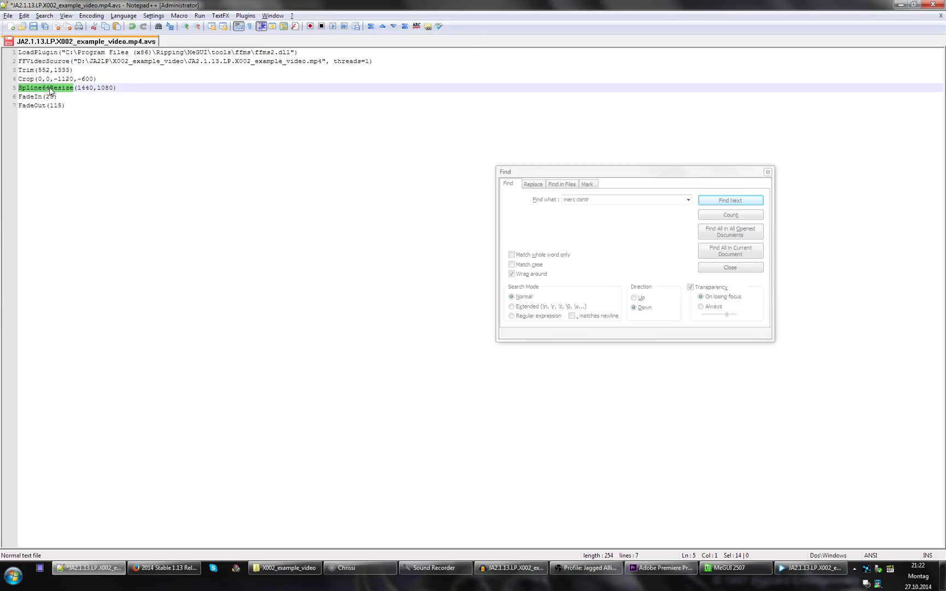
click(74, 89)
drag(74, 88, 19, 89)
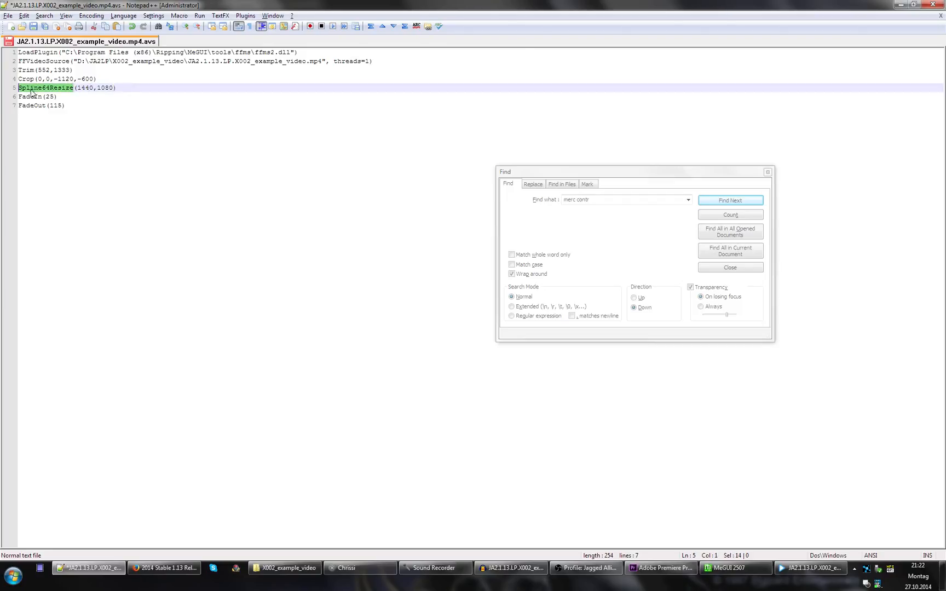
click(126, 90)
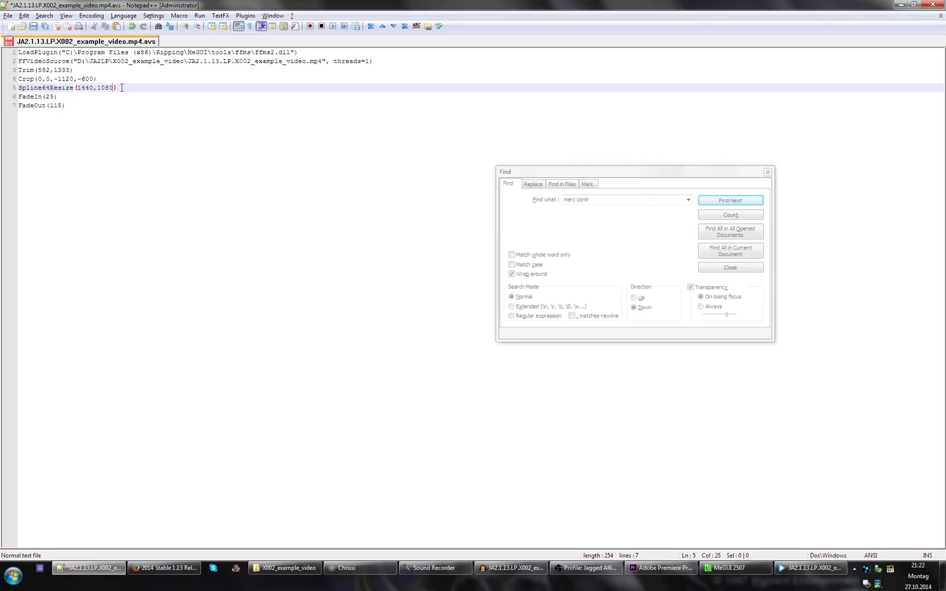
key(Left)
key(Left)
key(Left)
key(Left)
key(Left)
key(Left)
key(Left)
key(Left)
key(Left)
key(Left)
key(Left)
key(Right)
key(Right)
key(Right)
key(Right)
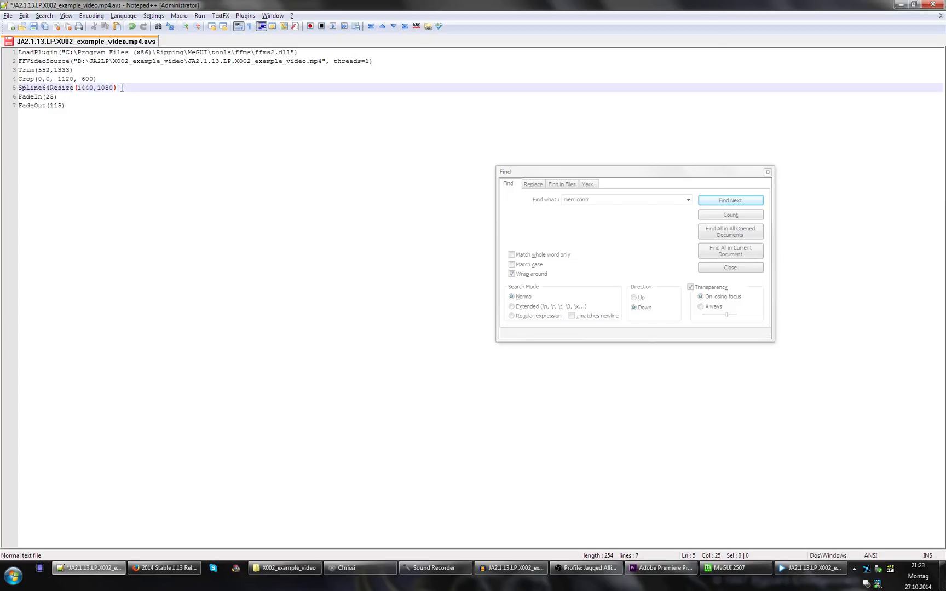
click(123, 88)
key(ctrl+Left)
key(ctrl+Left)
key(ctrl+Left)
- Go over the script's last three lines, covering the resize, FadeIn and FadeOut commands
key(Down)
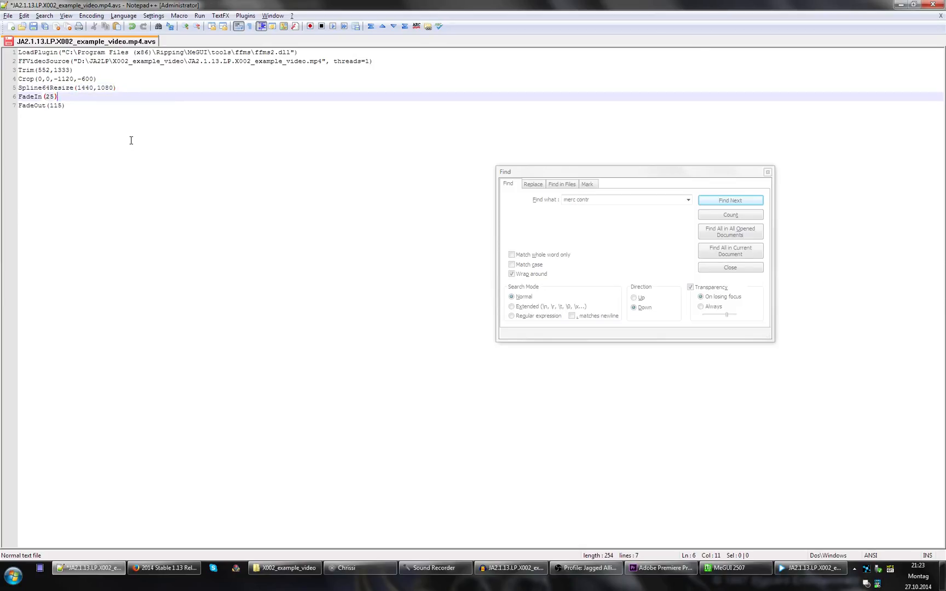
key(Up)
key(End)
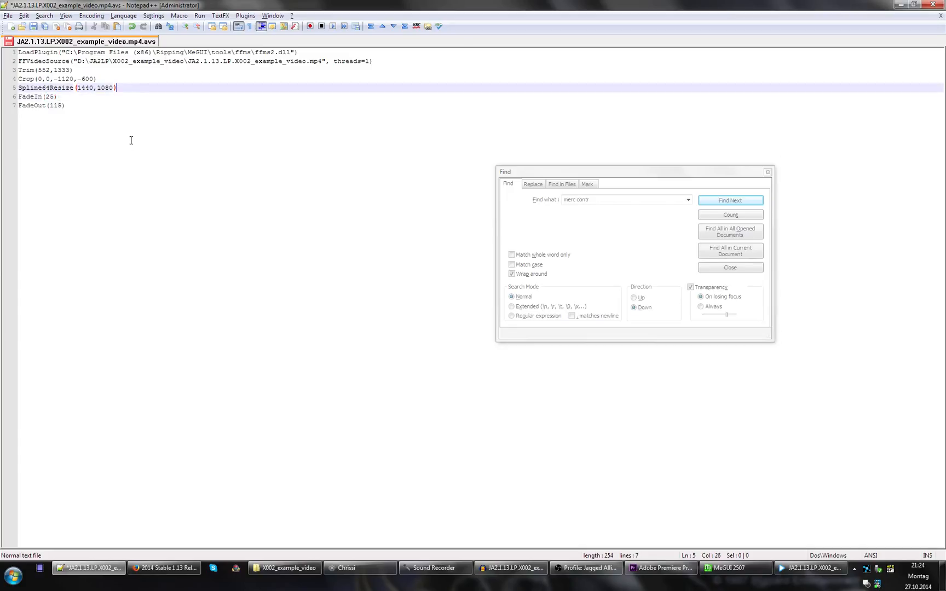
key(shift+Home)
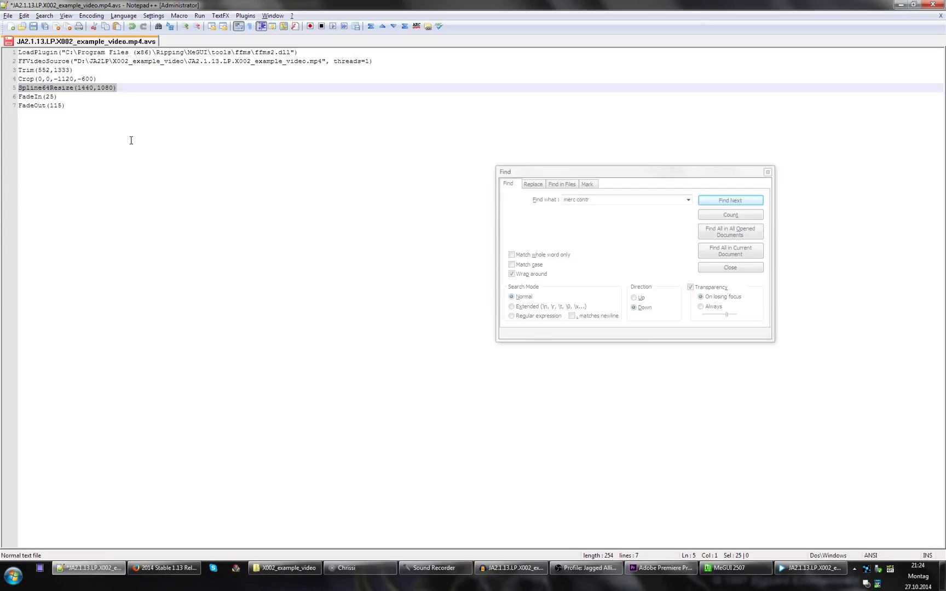
key(Down)
key(End)
key(shift+Home)
key(Down)
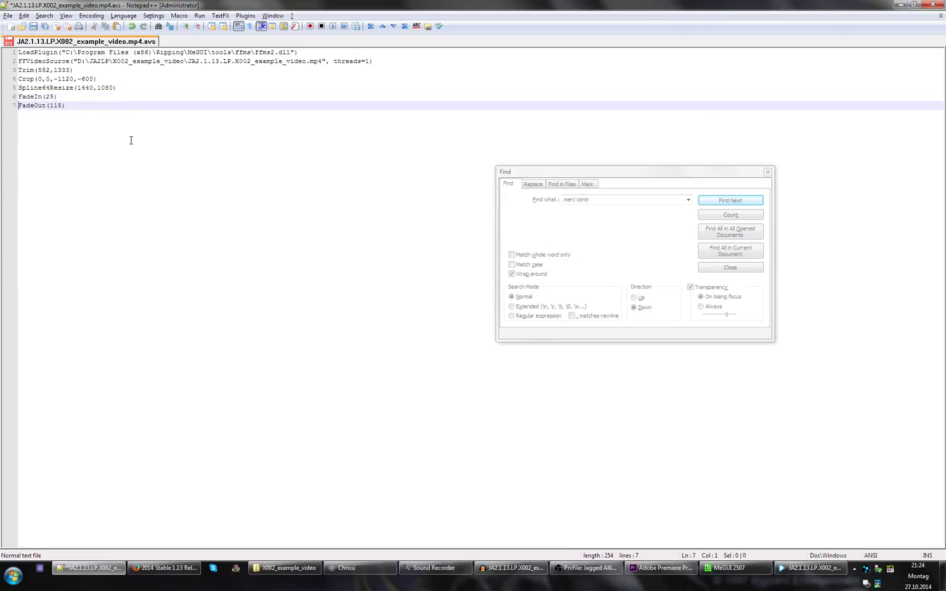
key(End)
- Save and close the script in Notepad++, close the video player, and return to the X002_example_video folder
key(ctrl+w)
click(466, 323)
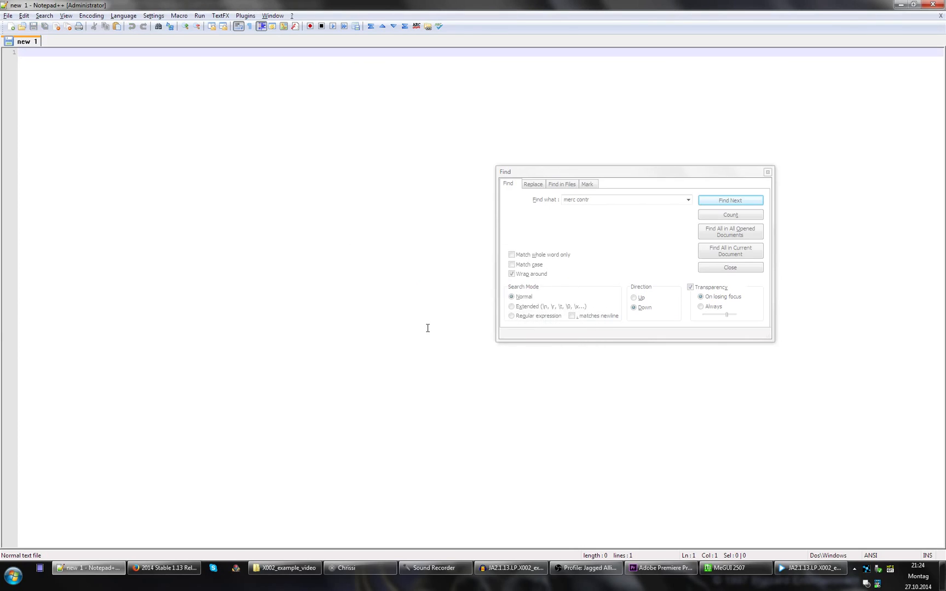
key(alt+Tab)
click(843, 161)
click(311, 569)
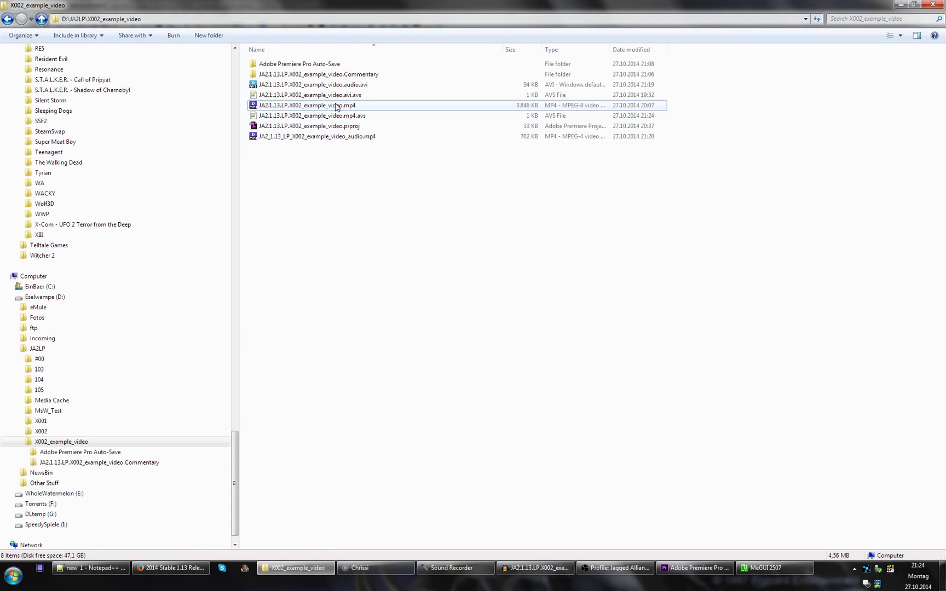
- Load JA2.1.13.LP.X002_example_video.mp4.avs into MeGUI's video input and check the fade-out near the end of the preview
drag(312, 116, 537, 284)
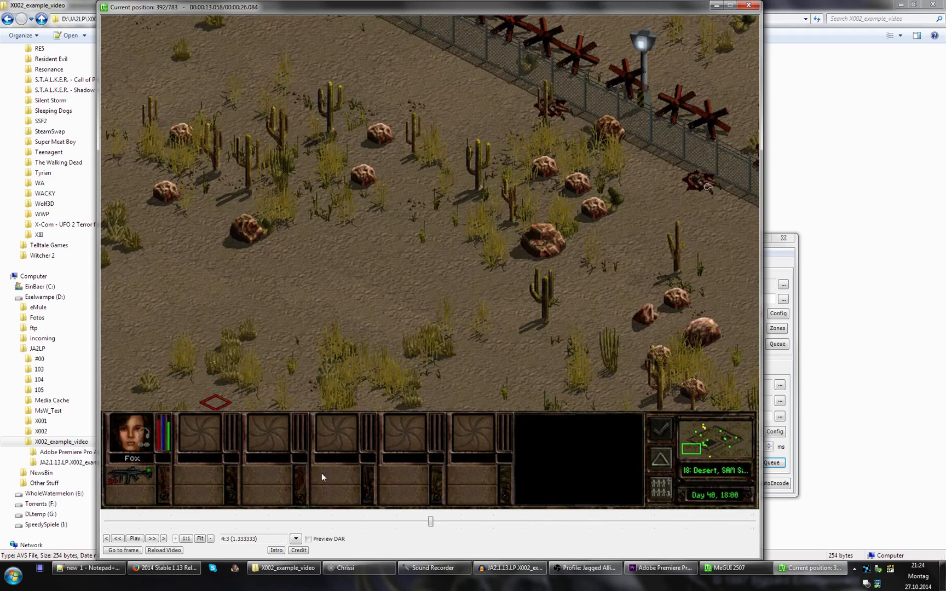
drag(430, 521, 736, 524)
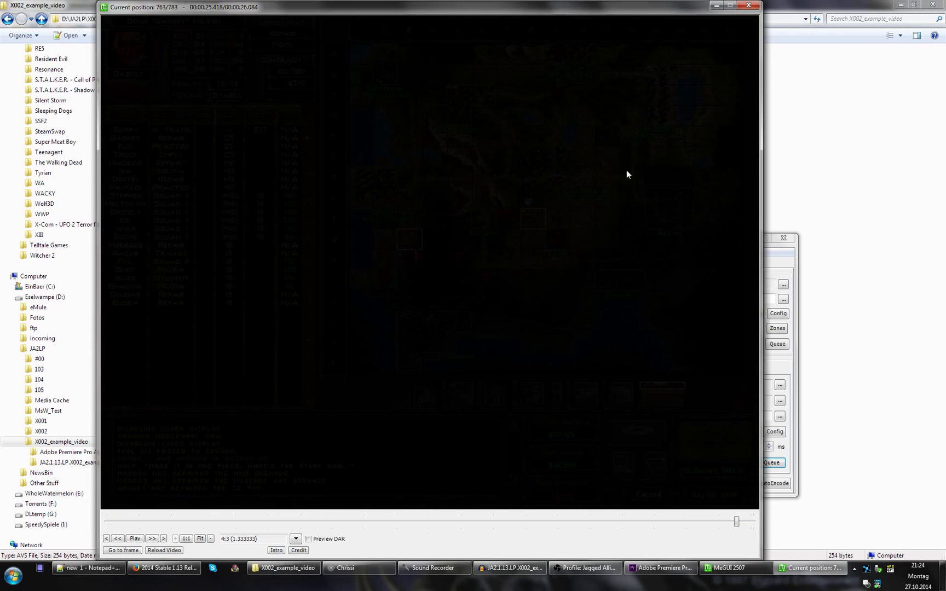
click(748, 6)
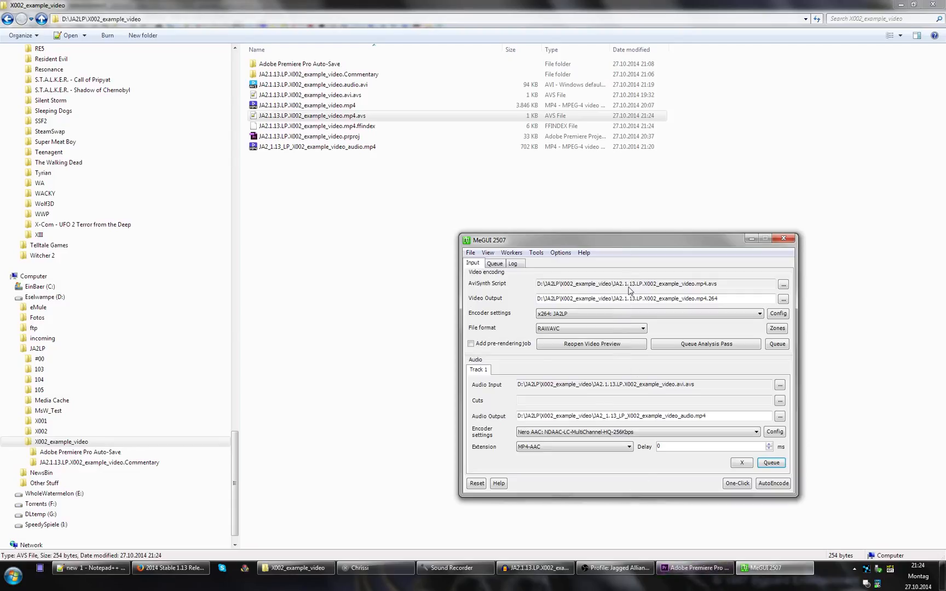
- Restart MeGUI, load JA2.1.13.LP.X002_example_video.mp4.avs as the video input, and close the preview
key(alt+F4)
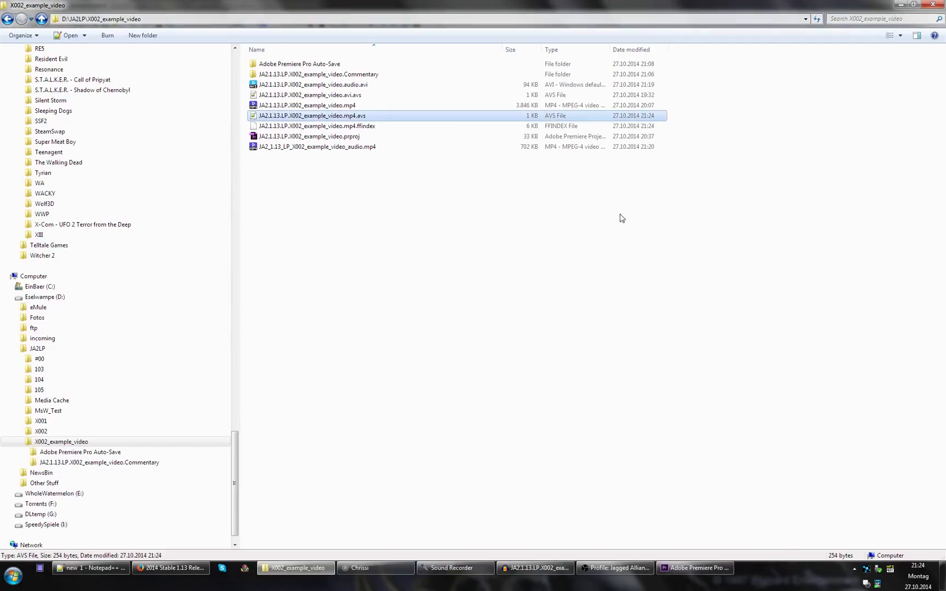
click(649, 357)
key(super)
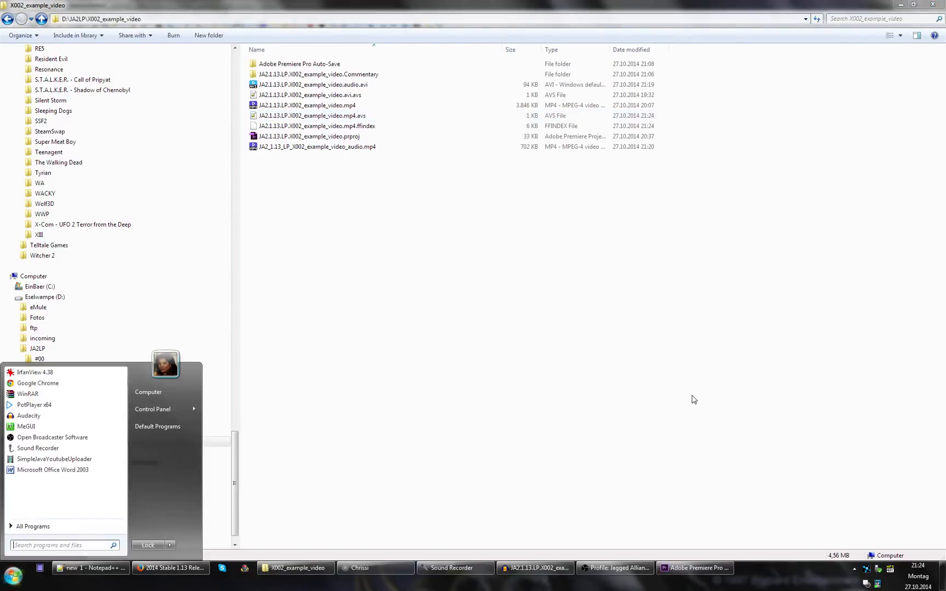
click(59, 425)
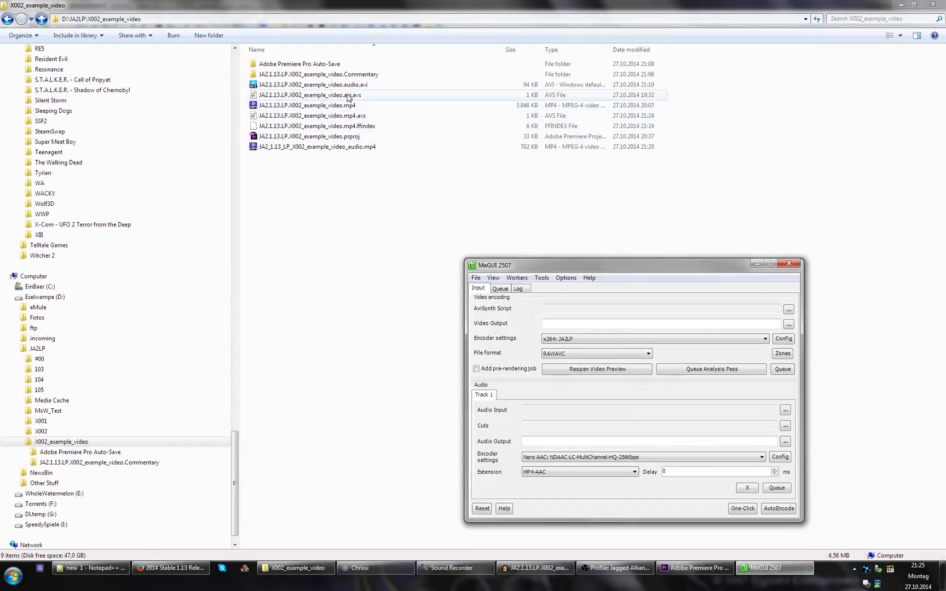
drag(295, 115, 575, 307)
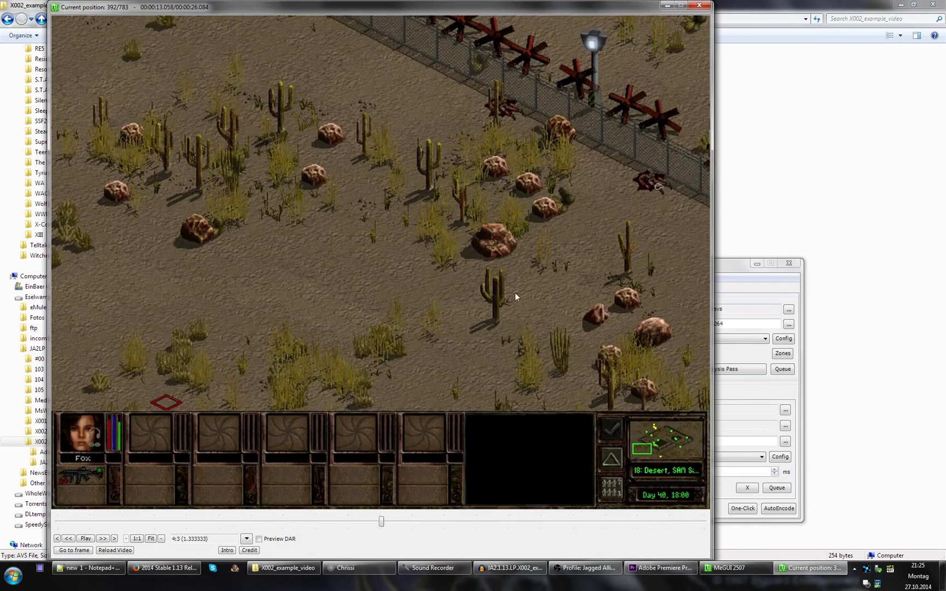
click(698, 6)
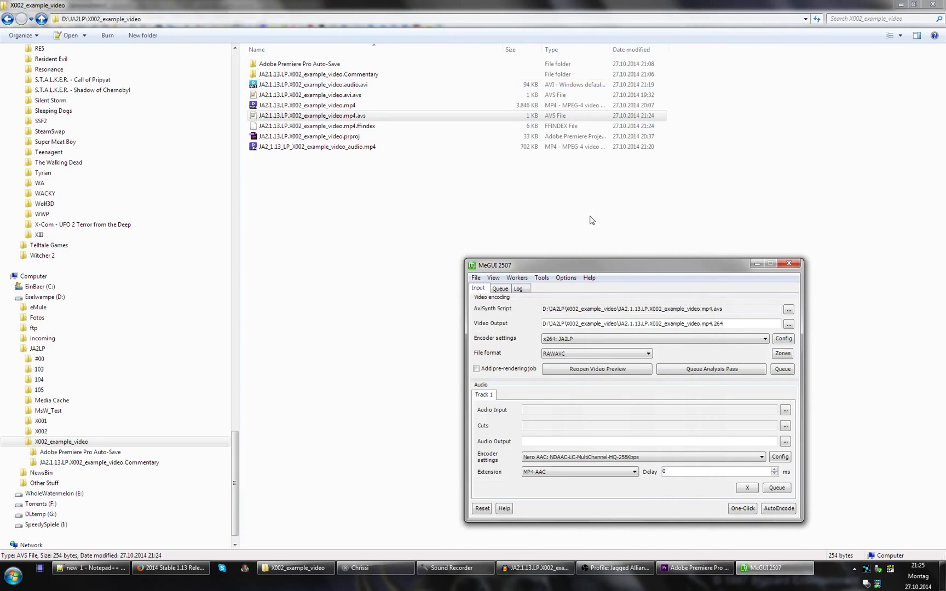
- Rename MeGUI's video output file JA2_1.13_LP_X002_example_video.264 and queue the video encode, keeping the RAWAVC file format
click(629, 323)
key(BackSpace)
text(_)
key(Right)
key(BackSpace)
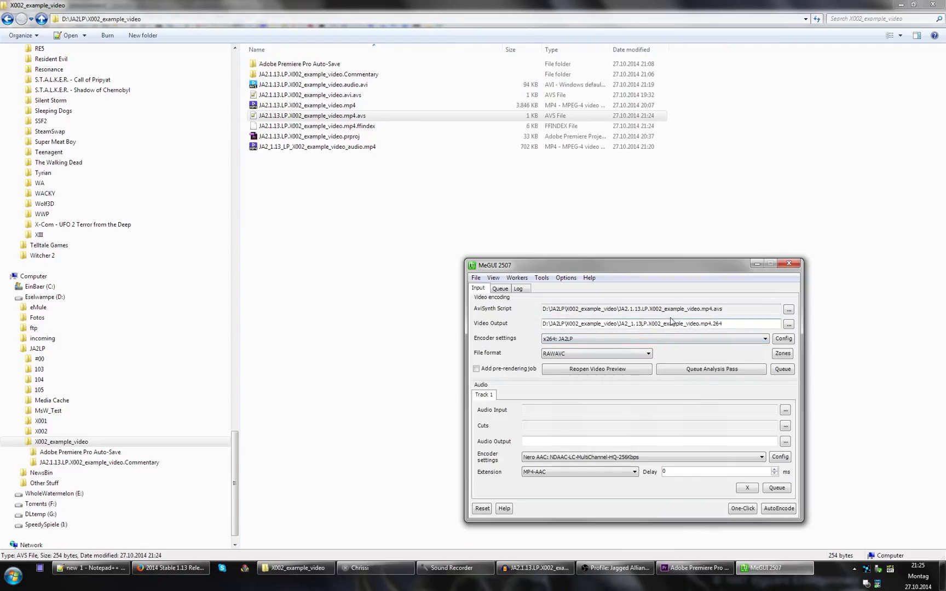
text(_)
key(Delete)
text(_)
key(Delete)
key(Delete)
key(Delete)
key(Delete)
click(646, 353)
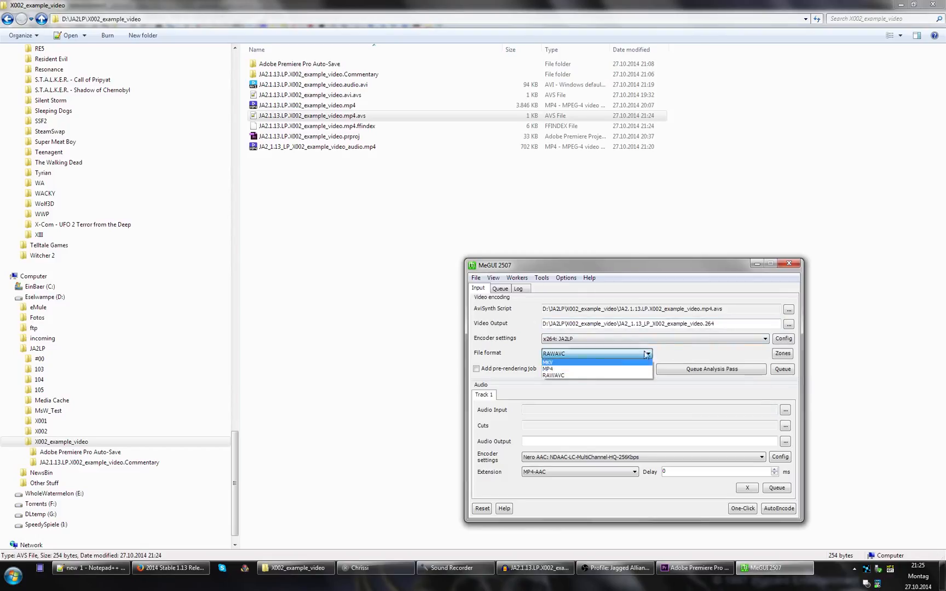
click(679, 353)
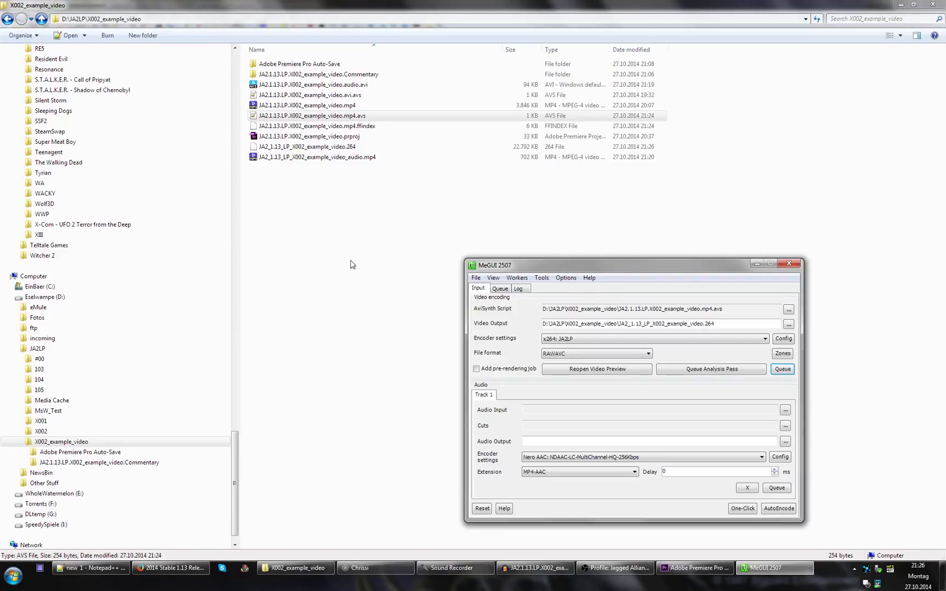
- Check the encoded JA2_1.13_LP_X002_example_video.264 and the matching audio MP4 in the X002_example_video folder
click(351, 196)
click(307, 152)
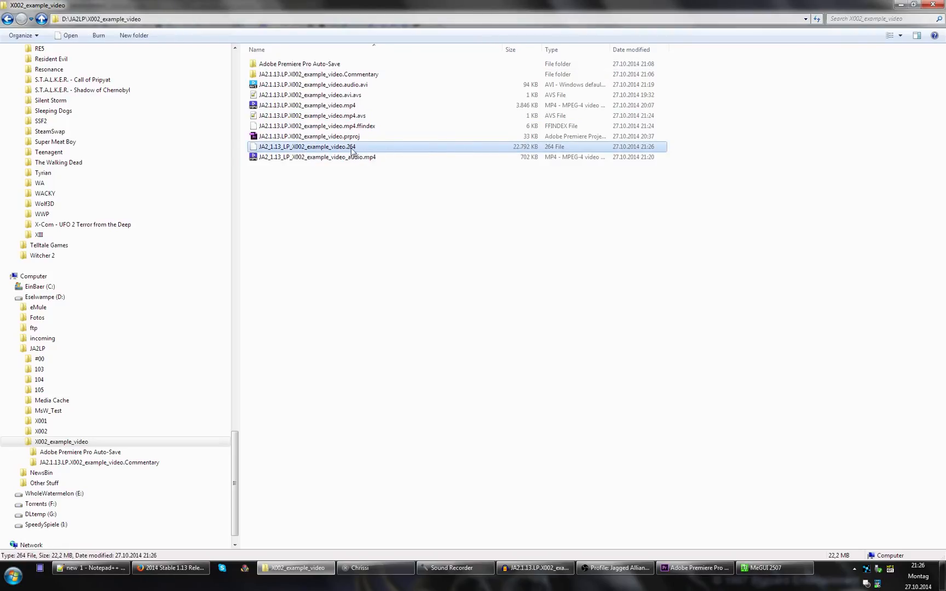
ctrl+click(290, 159)
click(291, 160)
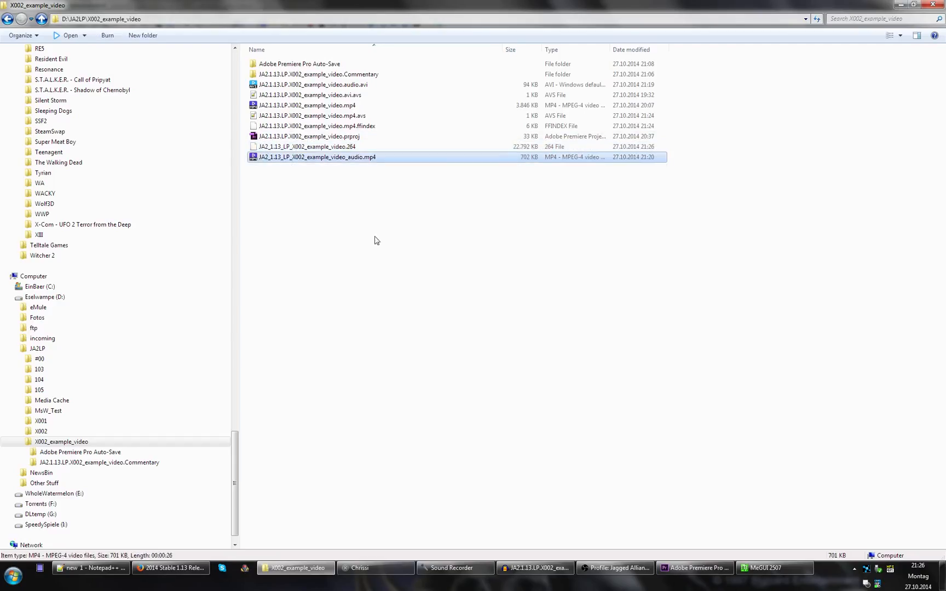
- Switch to MeGUI, open the MP4 Muxer, and load JA2_1.13_LP_X002_example_video.264 as its video input
key(alt+Tab)
click(541, 277)
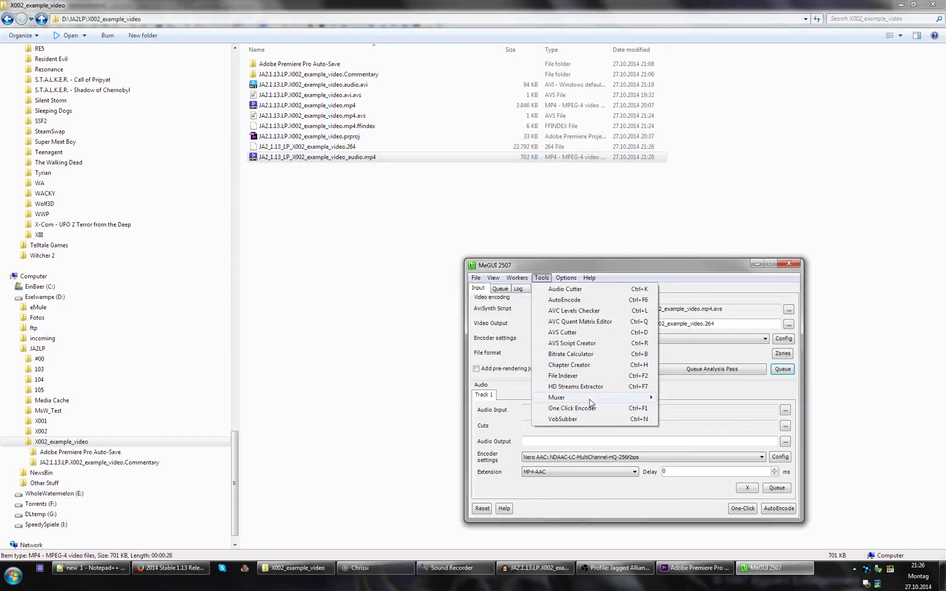
mouse_move(632, 402)
click(691, 441)
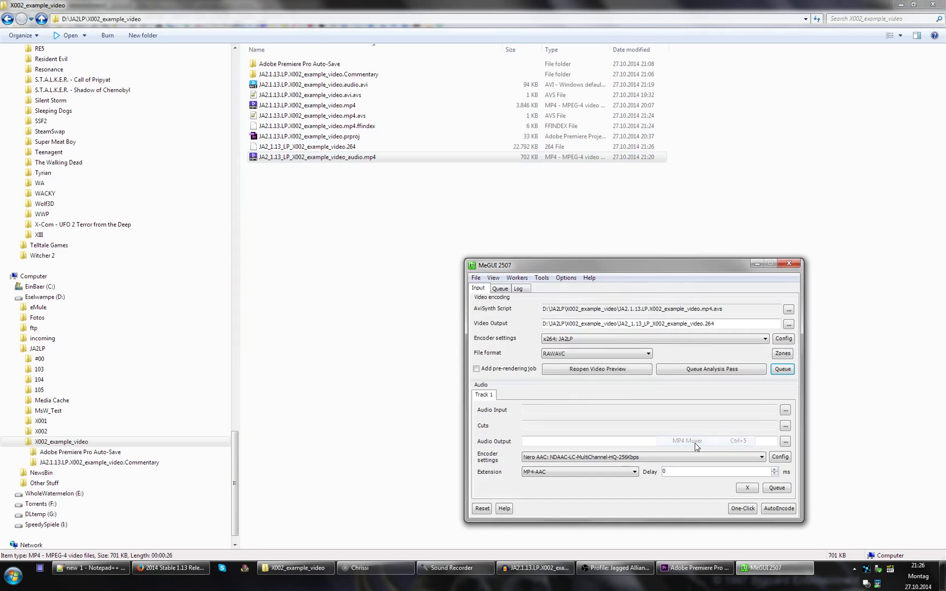
drag(204, 80, 315, 192)
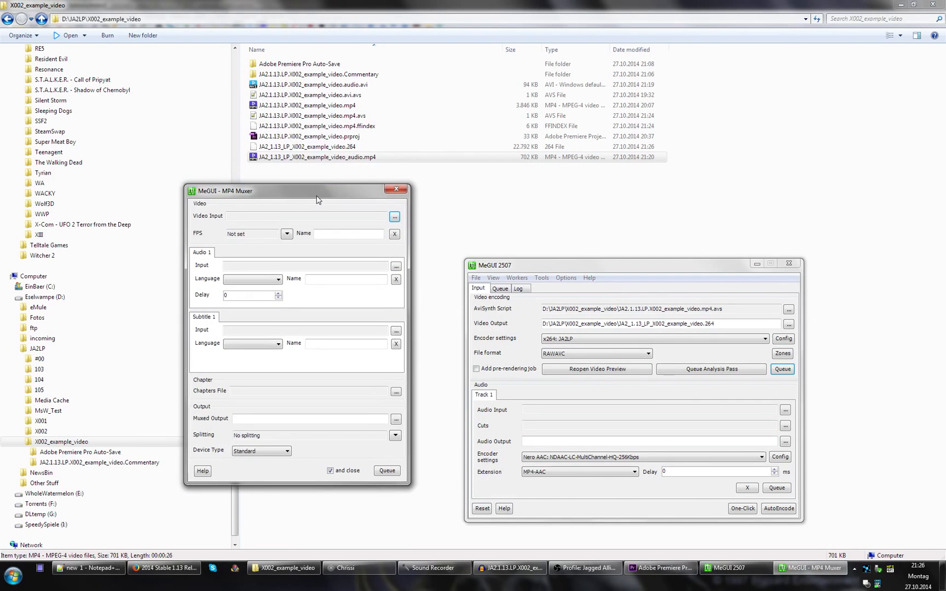
click(309, 158)
drag(310, 147, 272, 227)
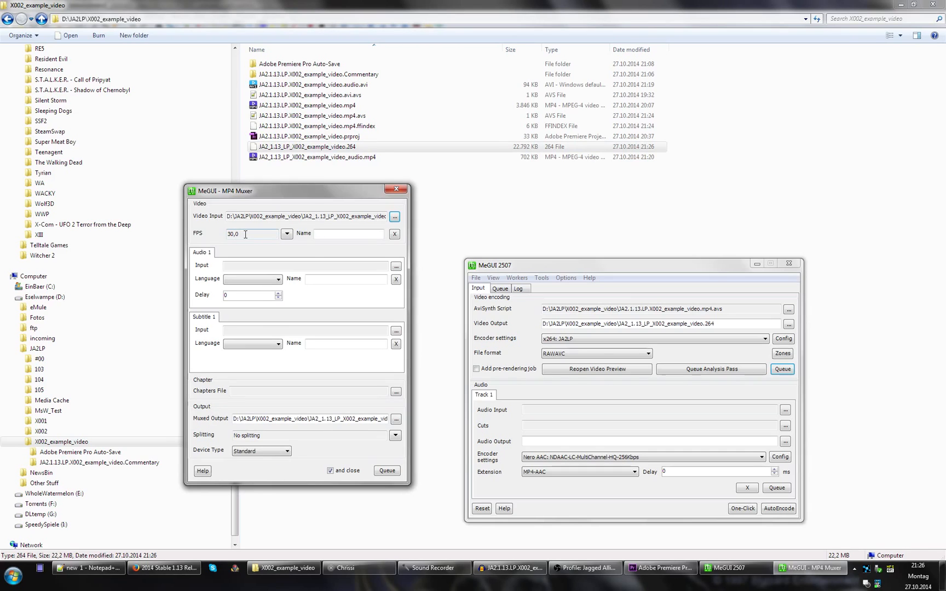
- Add JA2_1.13_LP_X002_example_video_audio.mp4 as the muxer's first audio track and set its language to English
click(316, 159)
drag(316, 159, 252, 268)
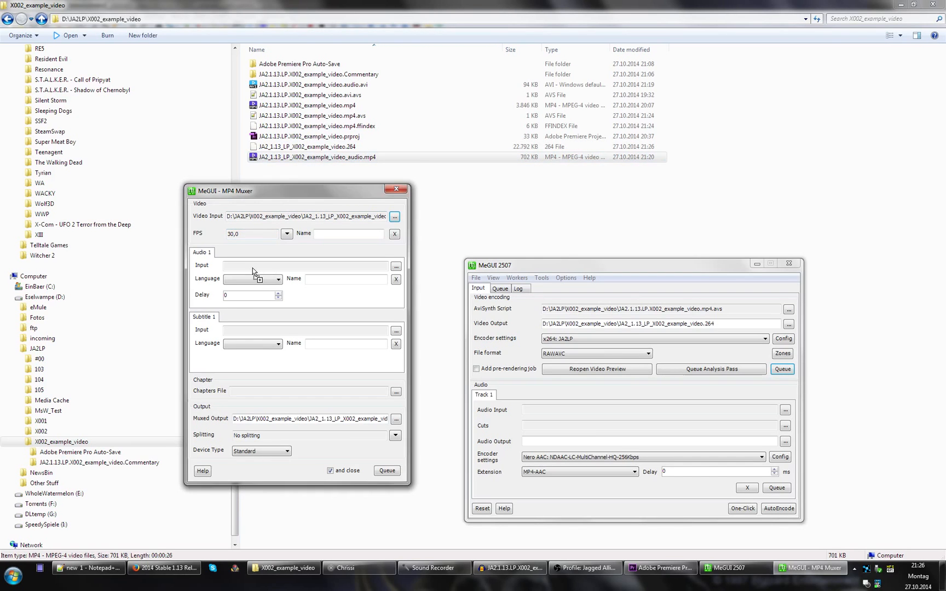
click(246, 281)
key(e)
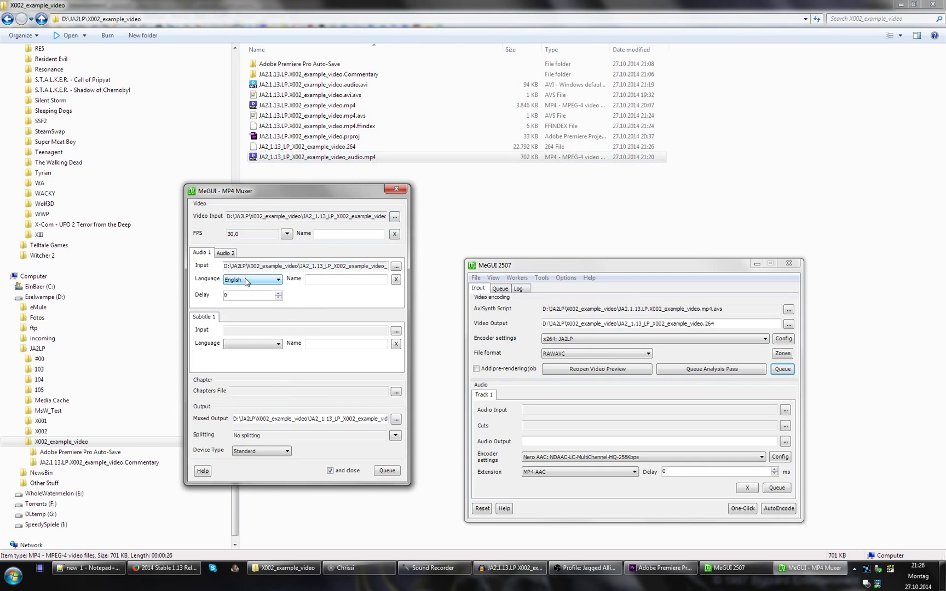
- Remove the "-muxed" suffix so the muxed output is named JA2_1.13_LP_X002_example_video.mp4, and queue the mux job
click(364, 422)
key(End)
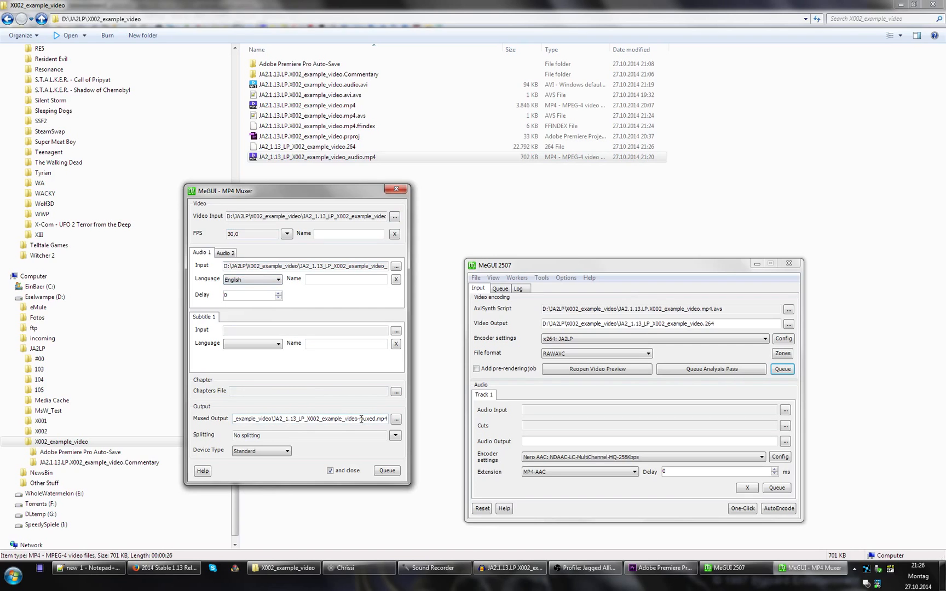
drag(357, 420, 375, 421)
key(BackSpace)
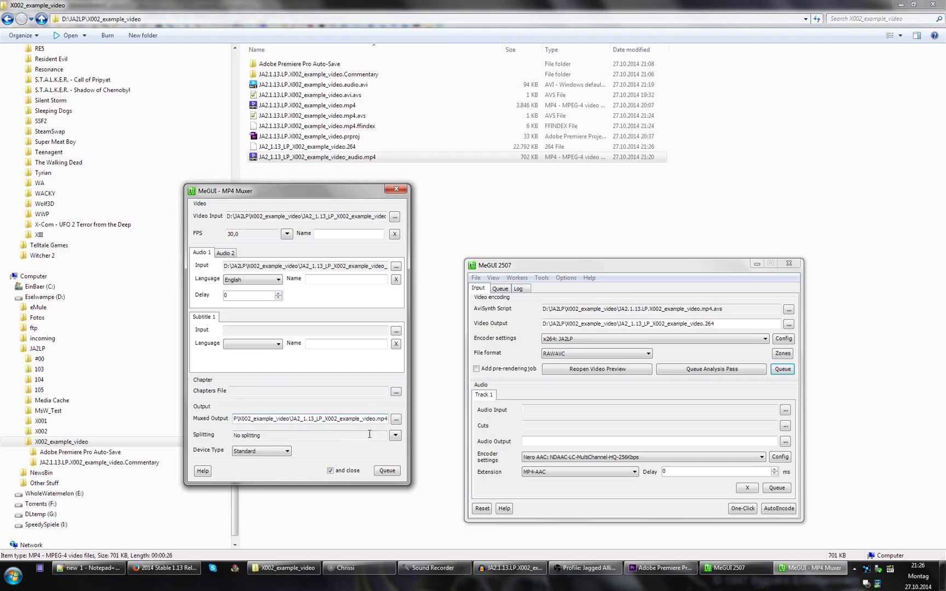
click(387, 471)
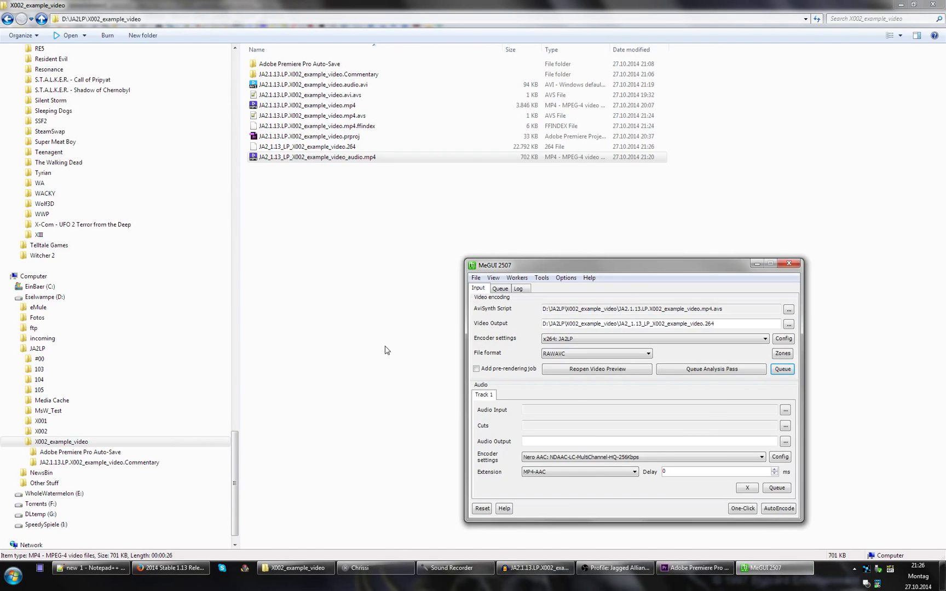
- Play the muxed JA2_1.13_LP_X002_example_video.mp4 from the X002_example_video folder to check its picture and sound, and close the player
click(357, 250)
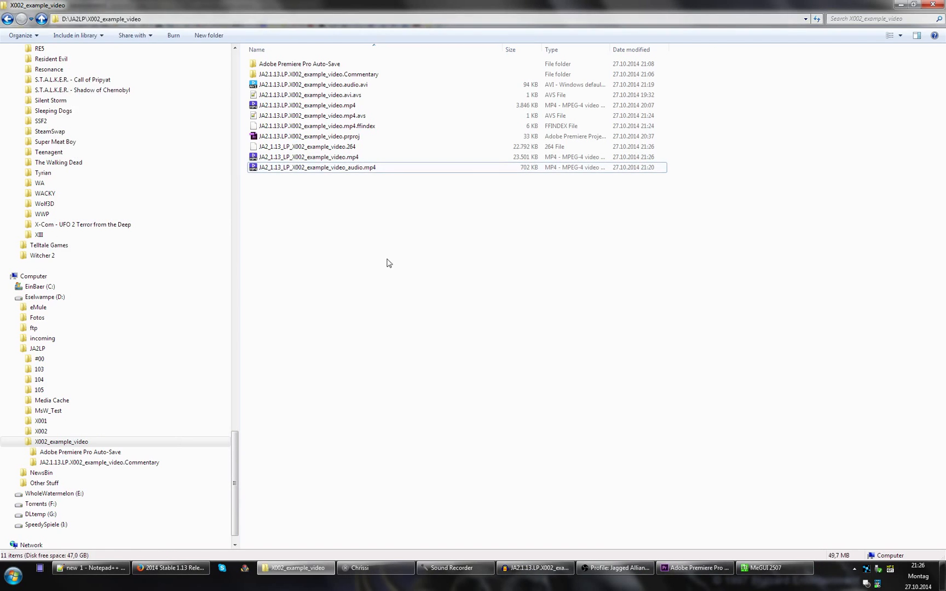
click(358, 159)
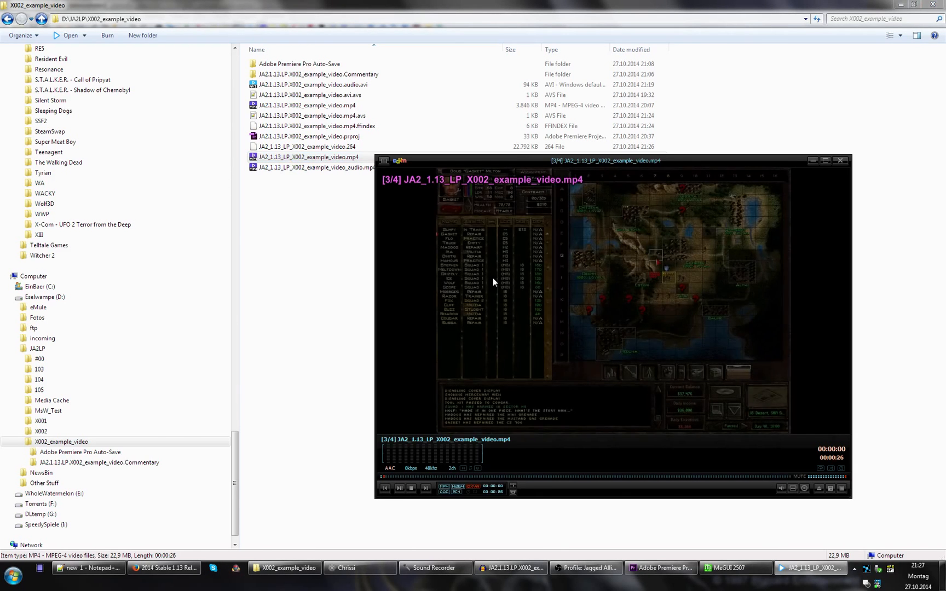
double_click(493, 281)
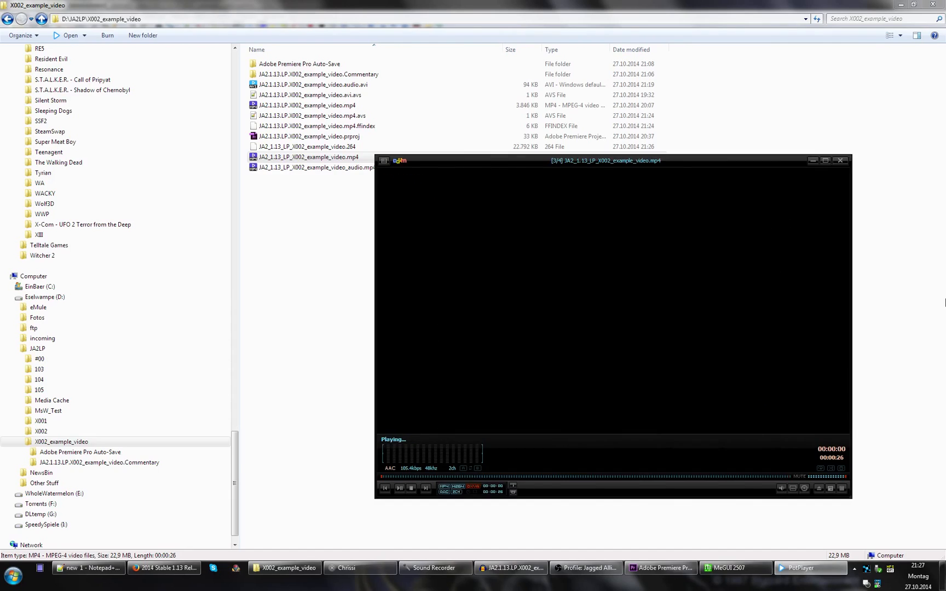
click(514, 159)
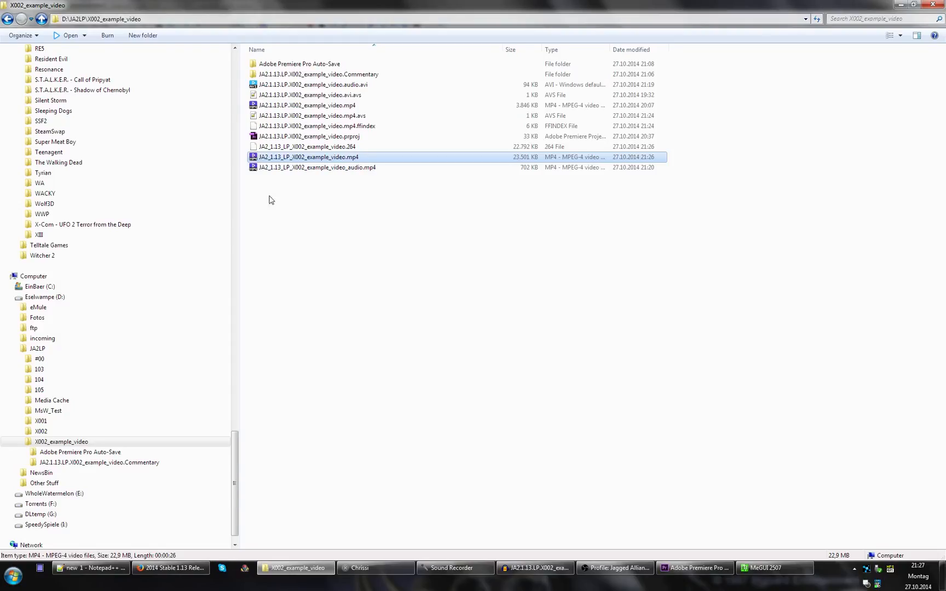
click(335, 247)
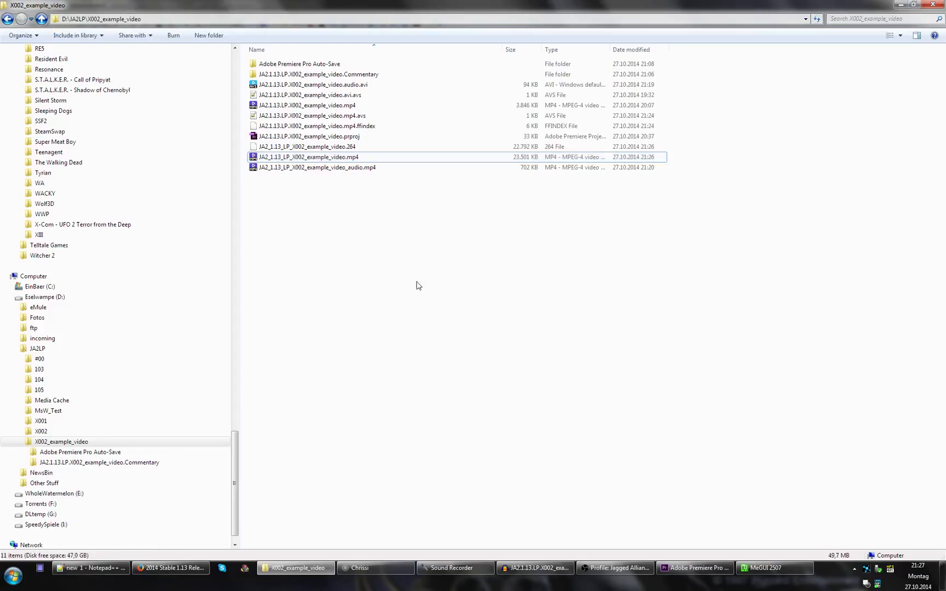